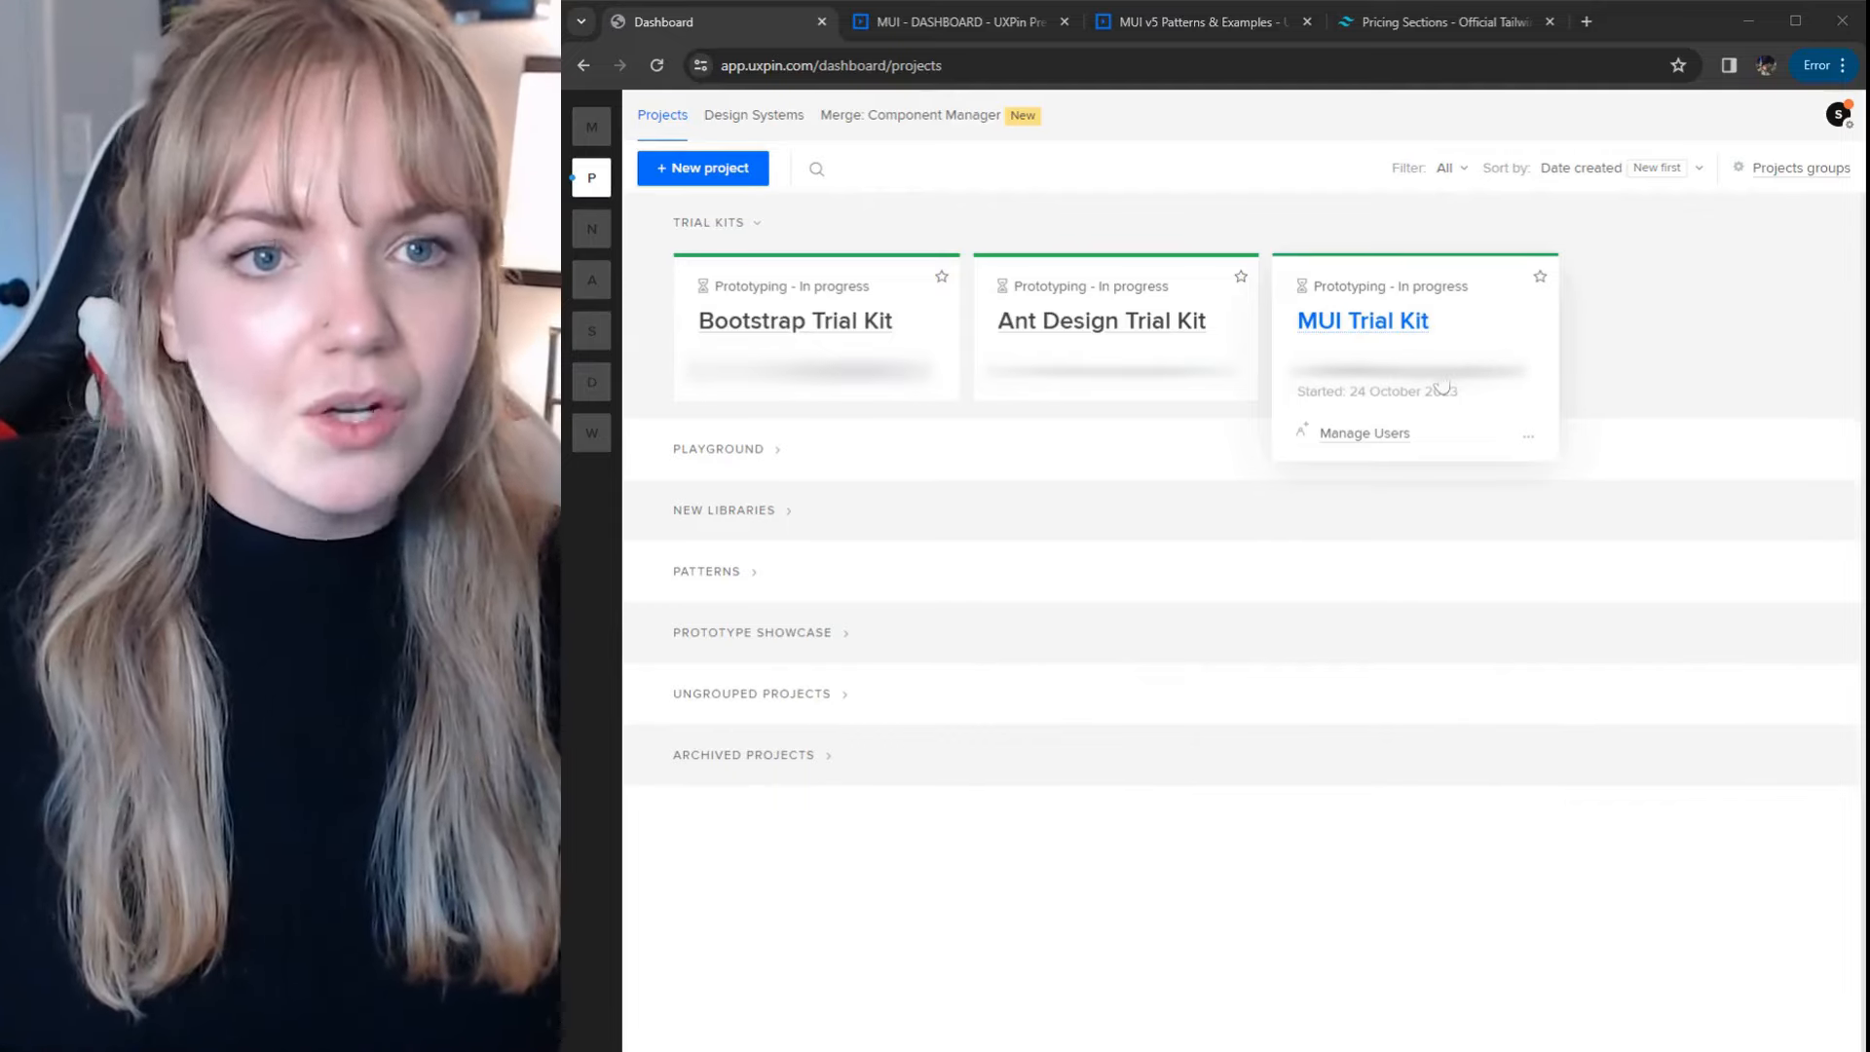
Step: Look through the Snackbar, Skeleton and Cards pages of MUI v5 Patterns & Examples, and open the Store page of the MUI dashboard preview
left_click(1197, 37)
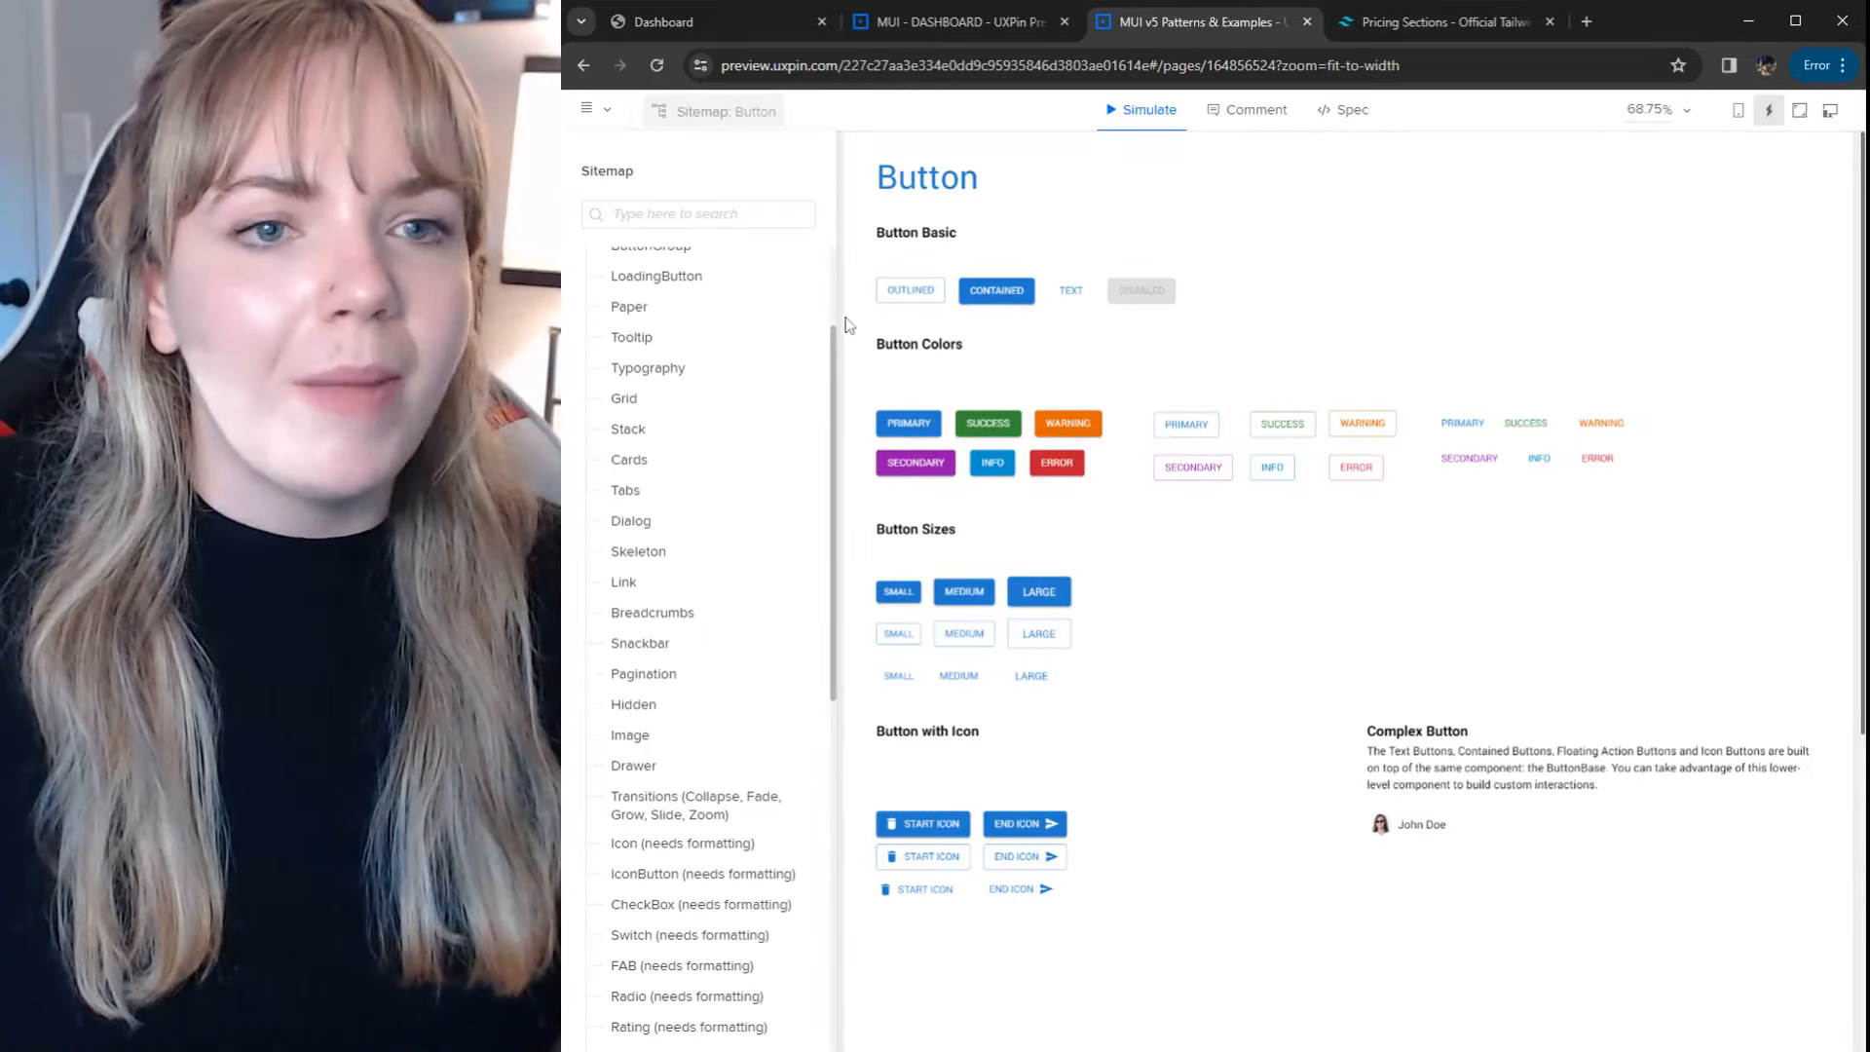
scroll(731, 341, "down", 2)
scroll(721, 351, "up", 2)
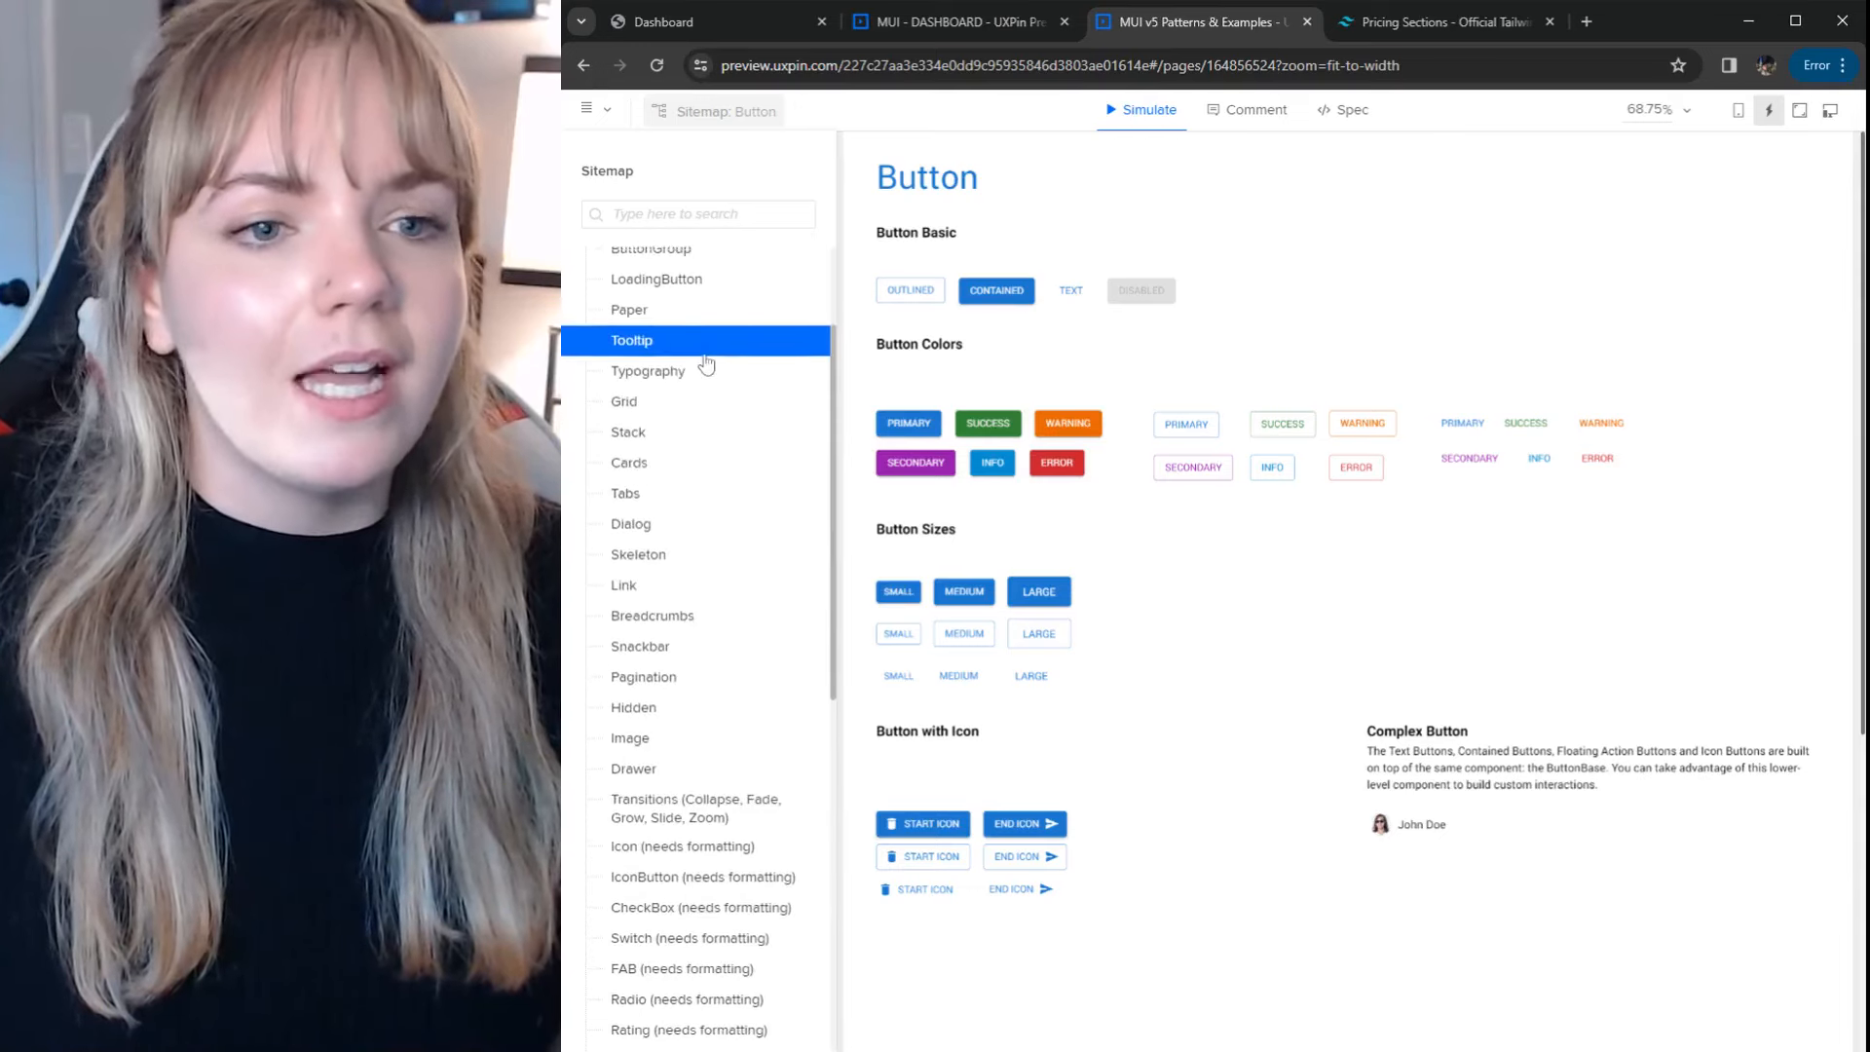
scroll(710, 360, "up", 2)
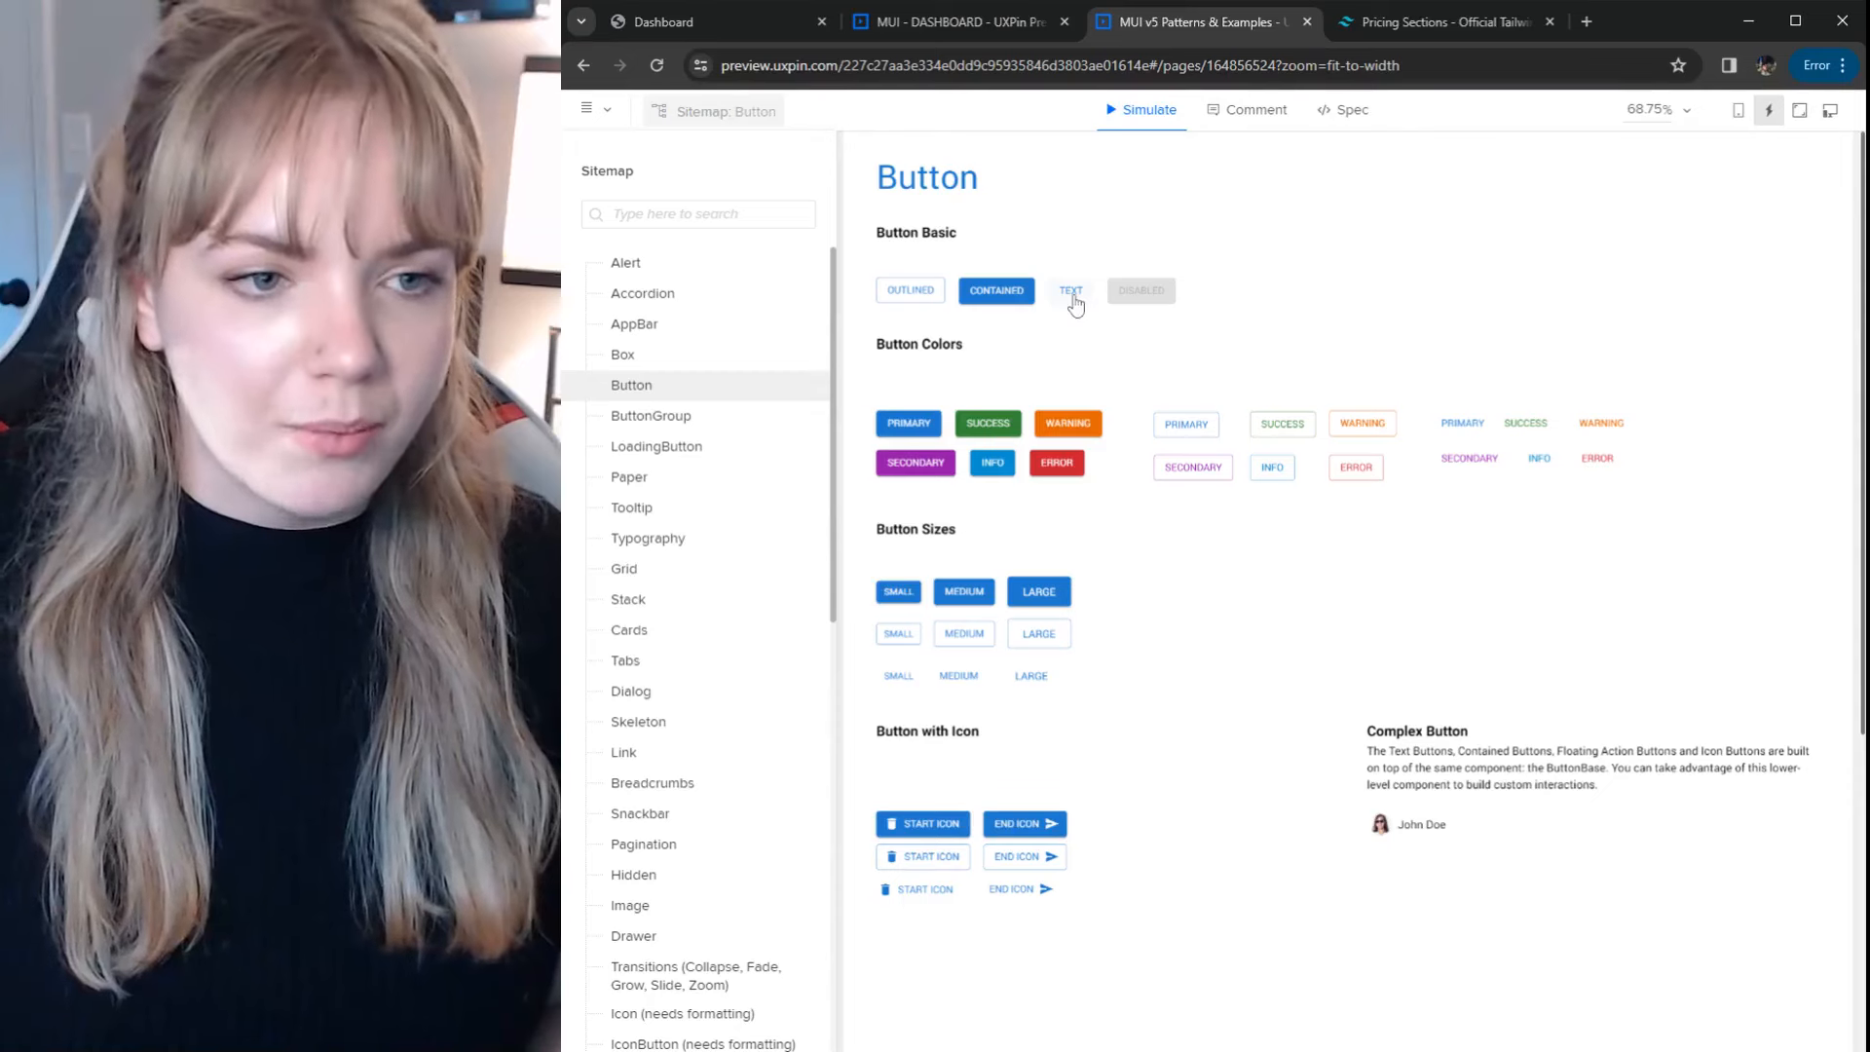
scroll(756, 490, "down", 4)
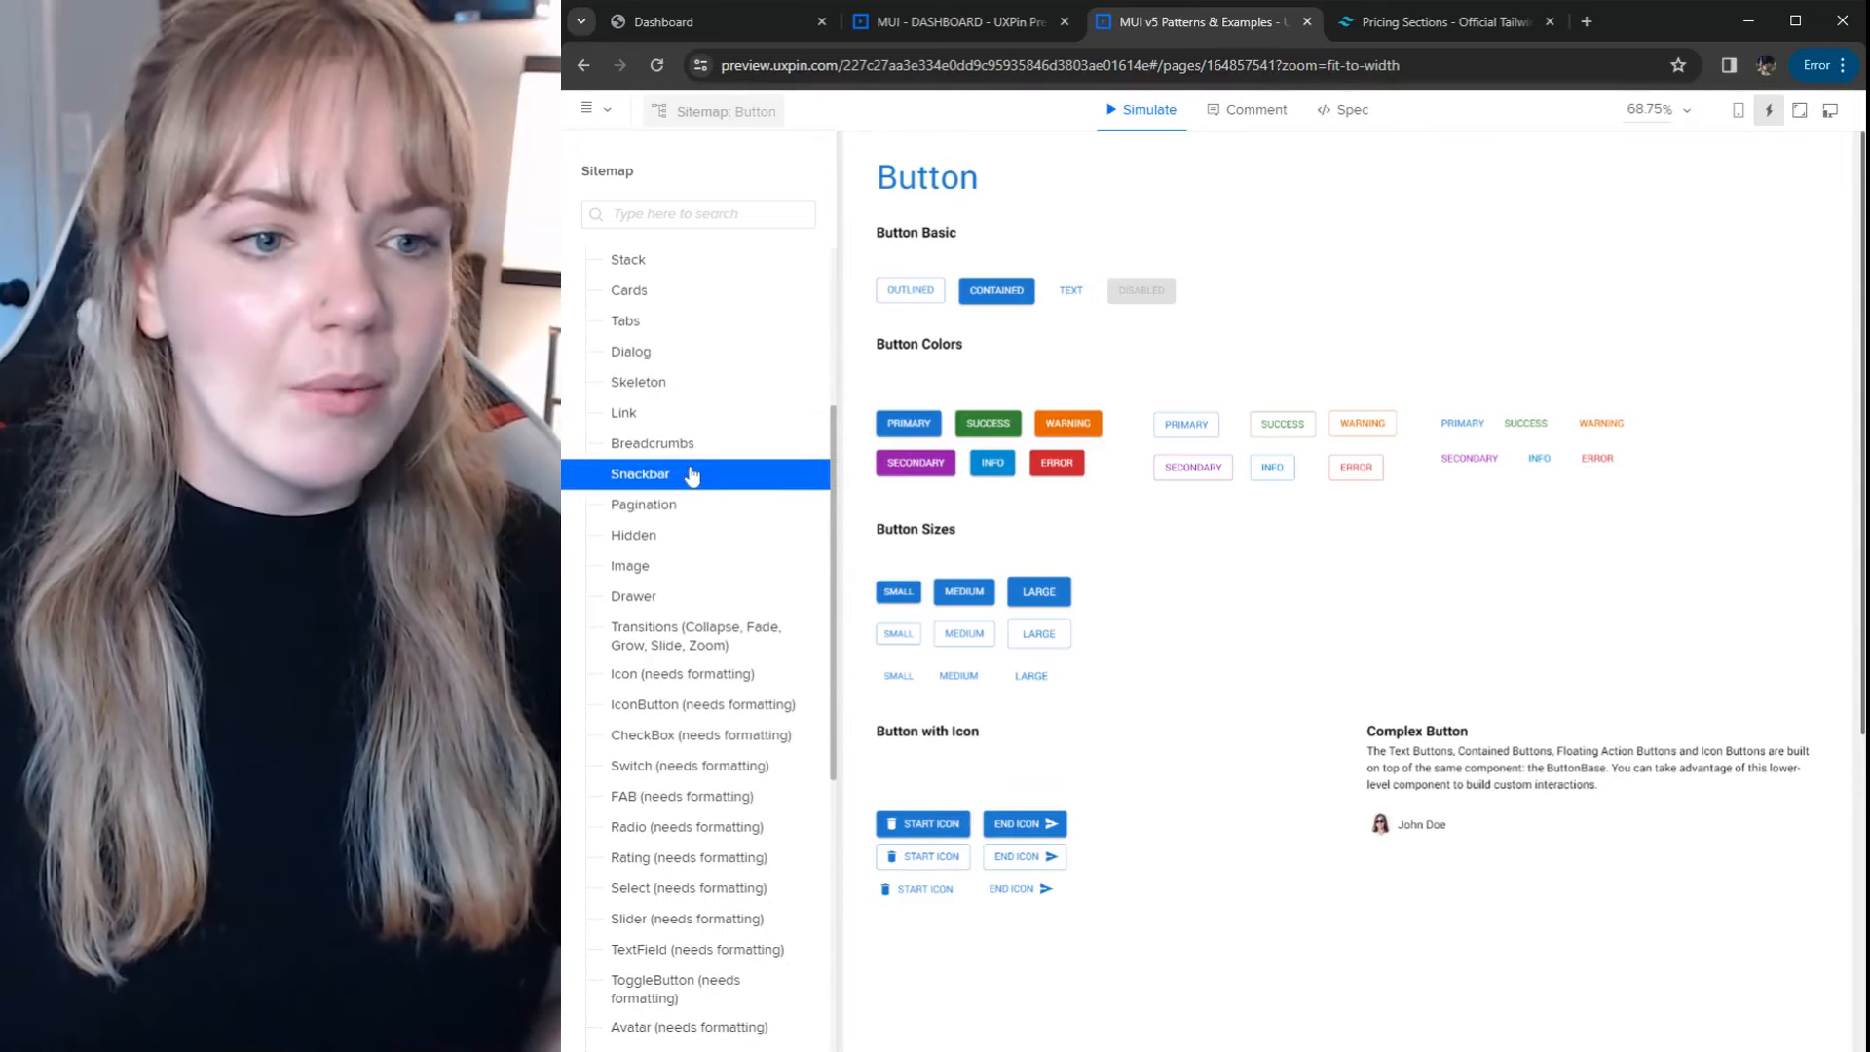
left_click(688, 474)
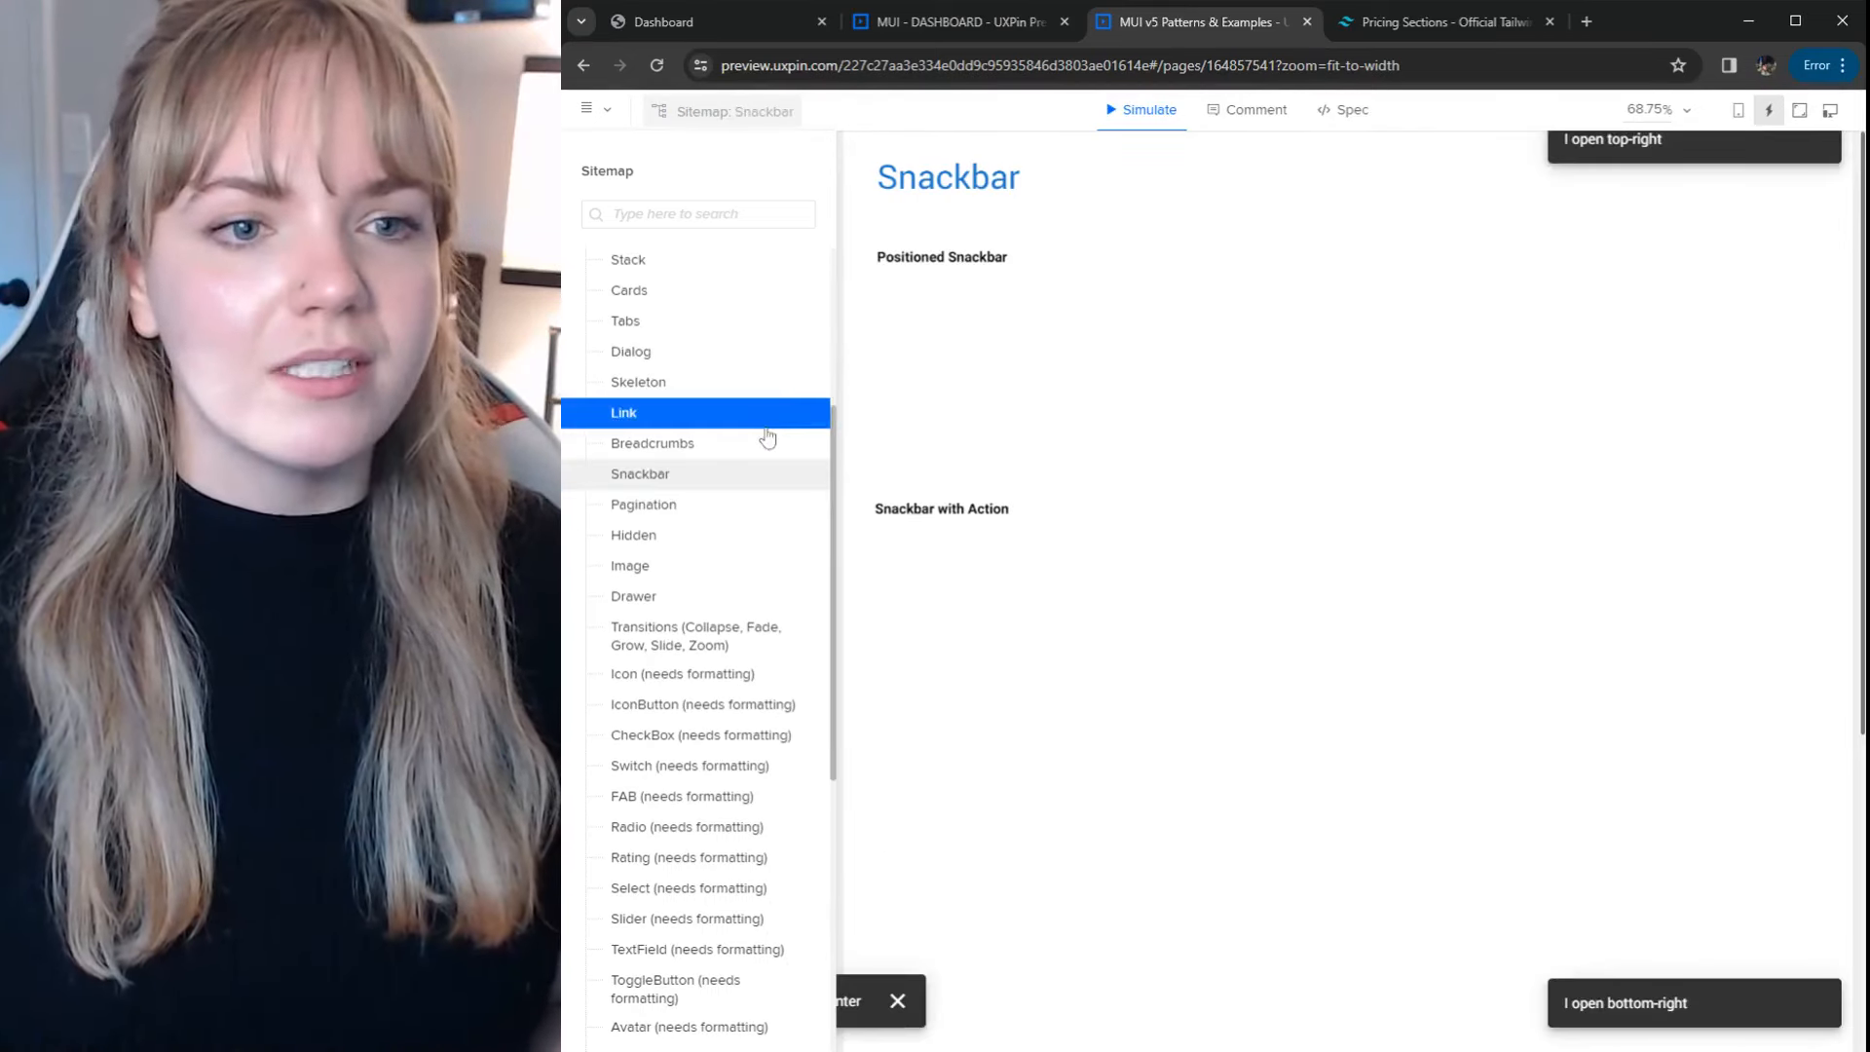
left_click(757, 392)
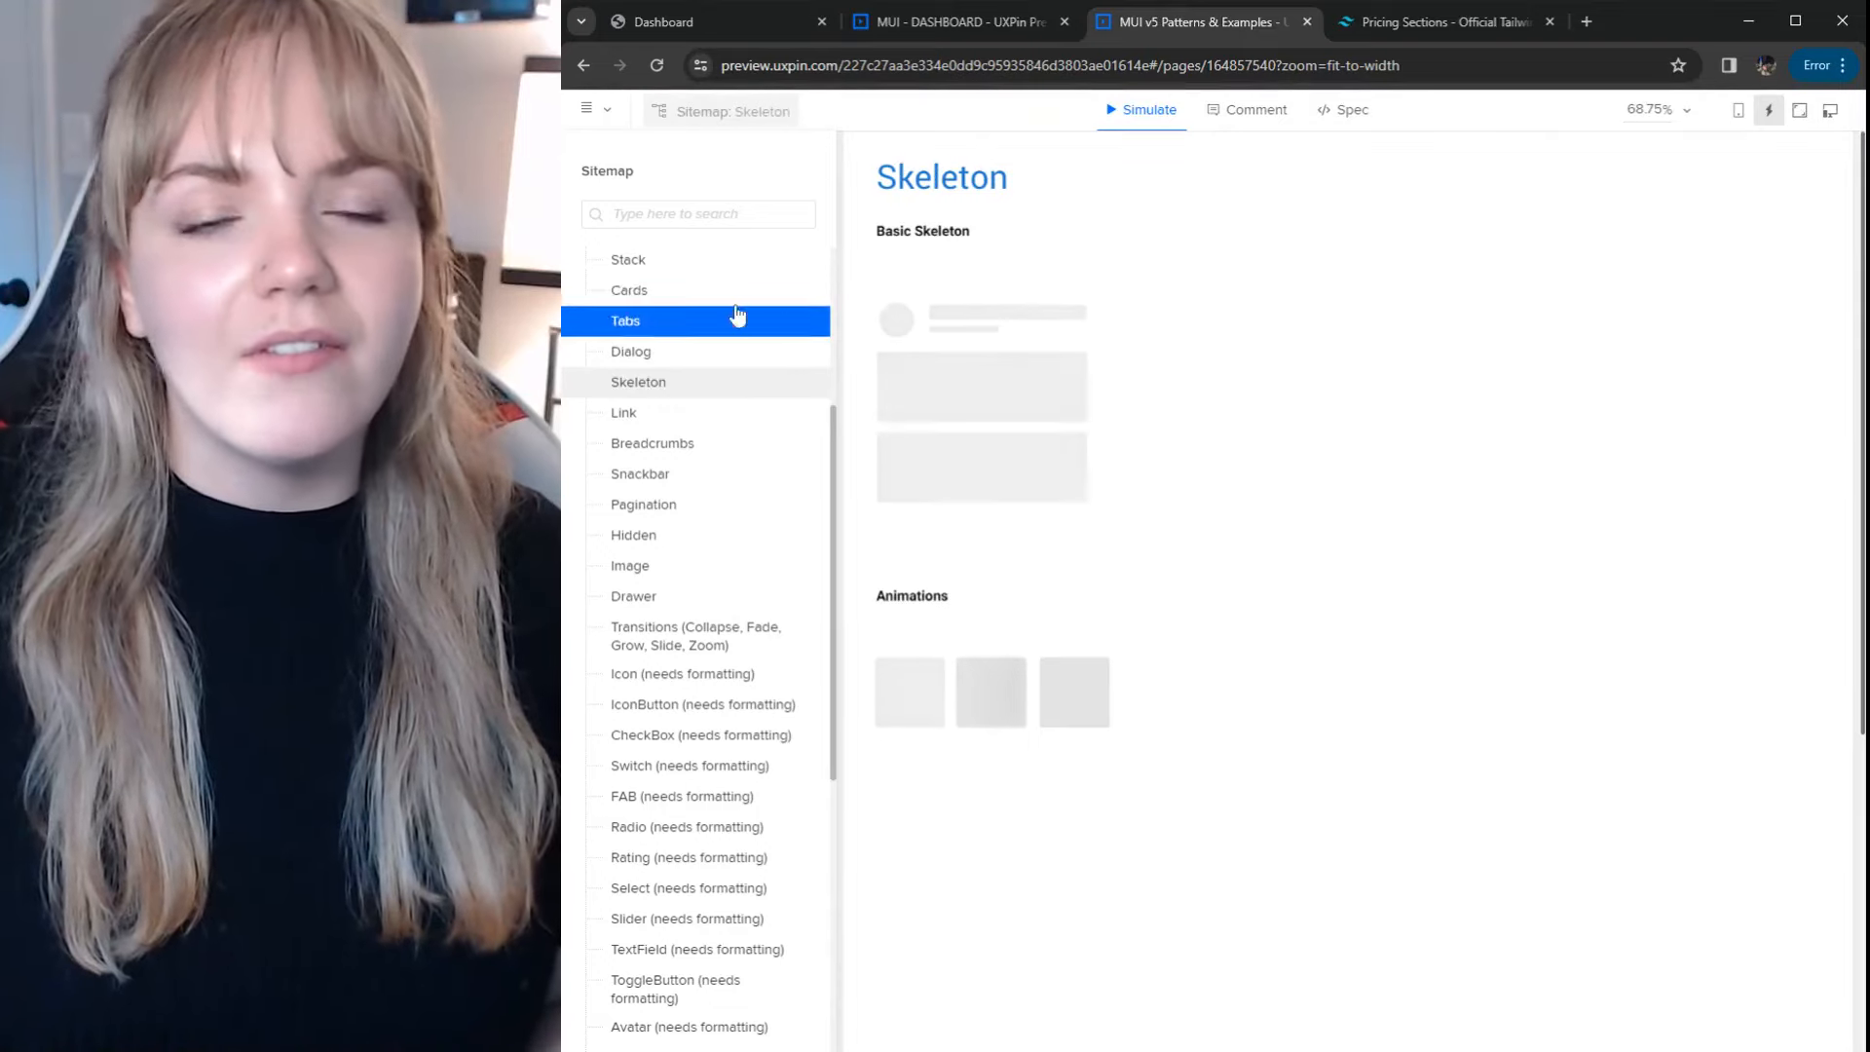
left_click(735, 304)
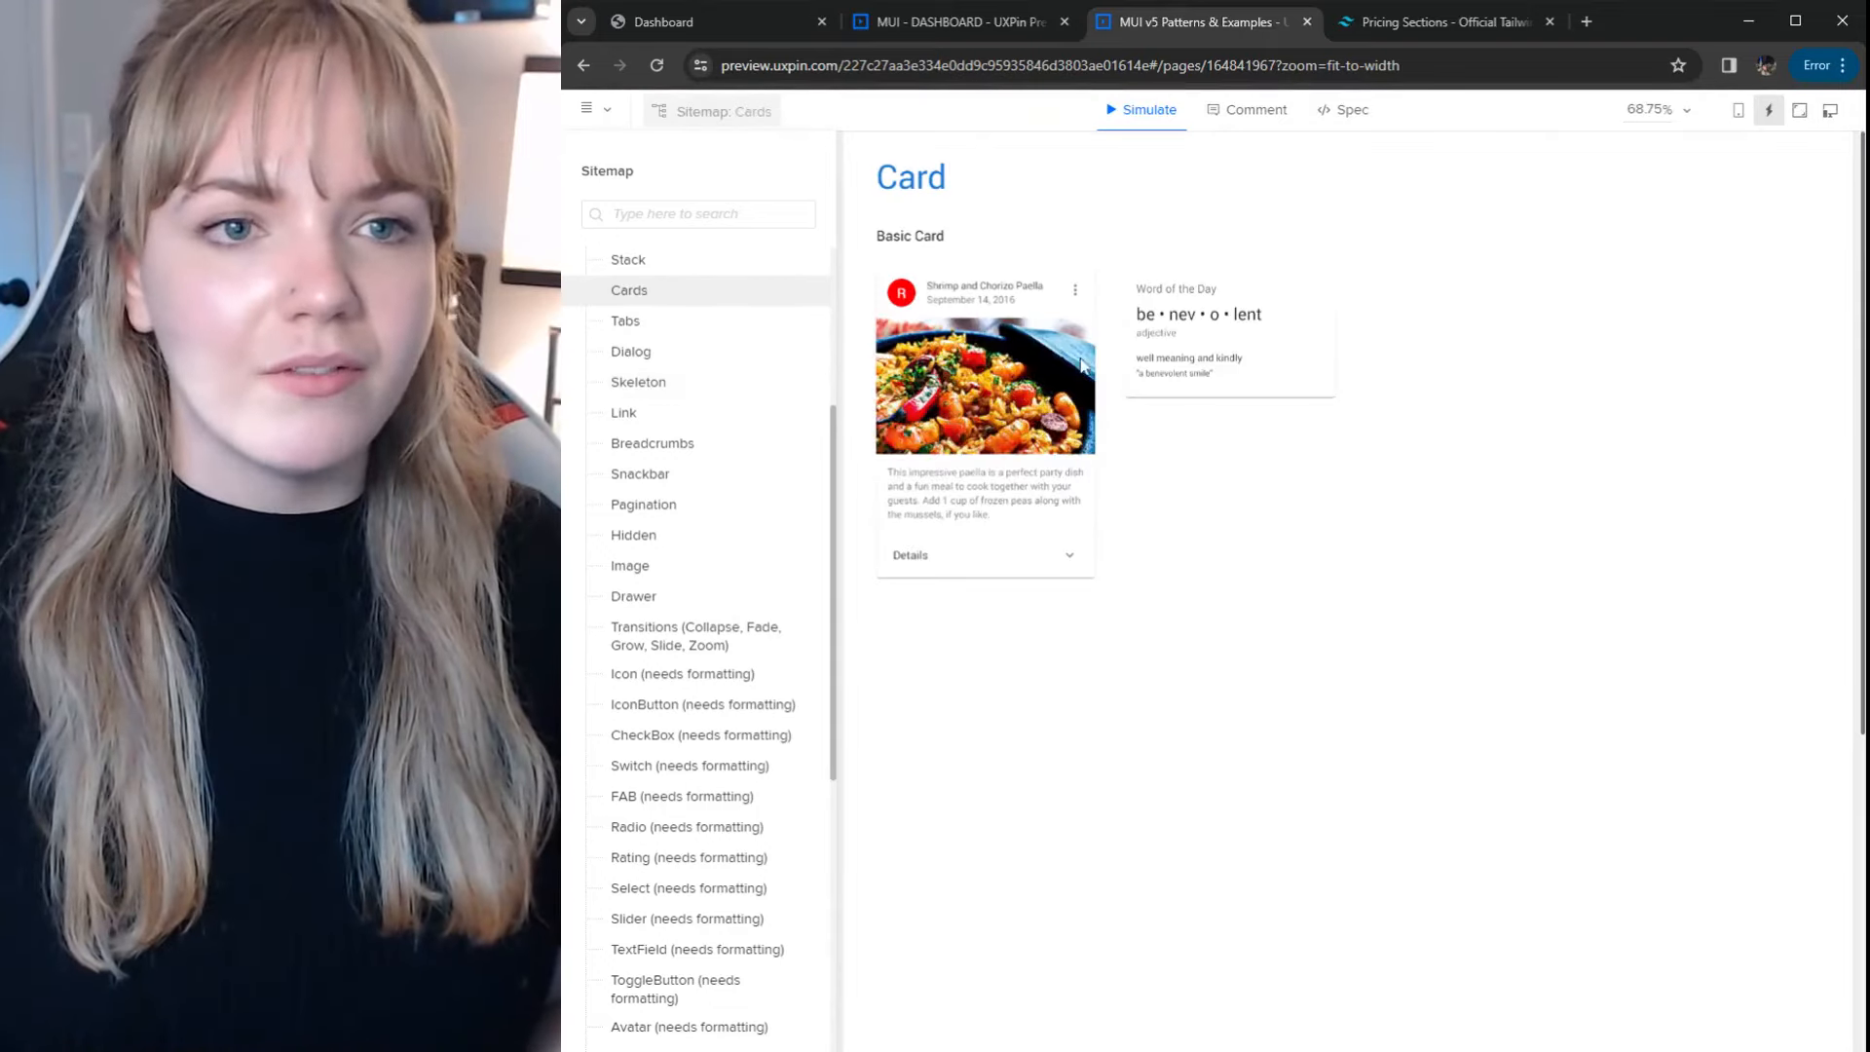
left_click(1013, 24)
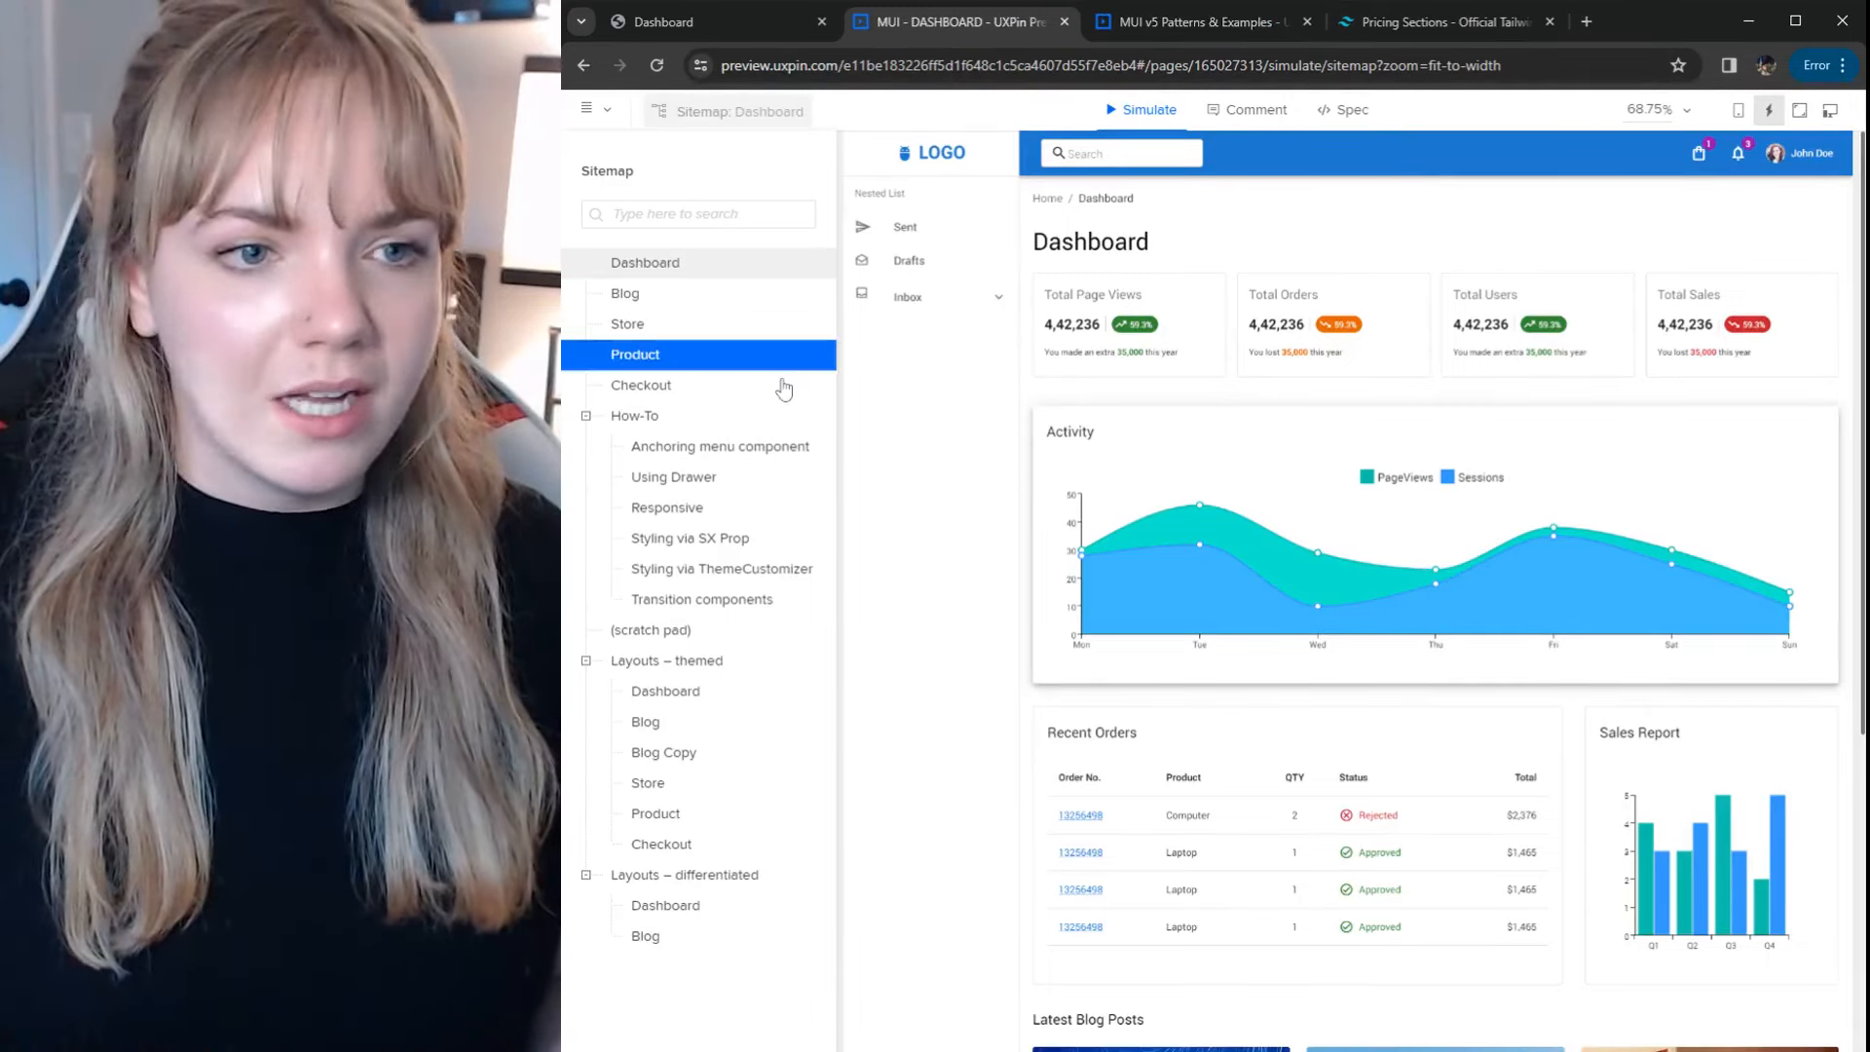
left_click(663, 333)
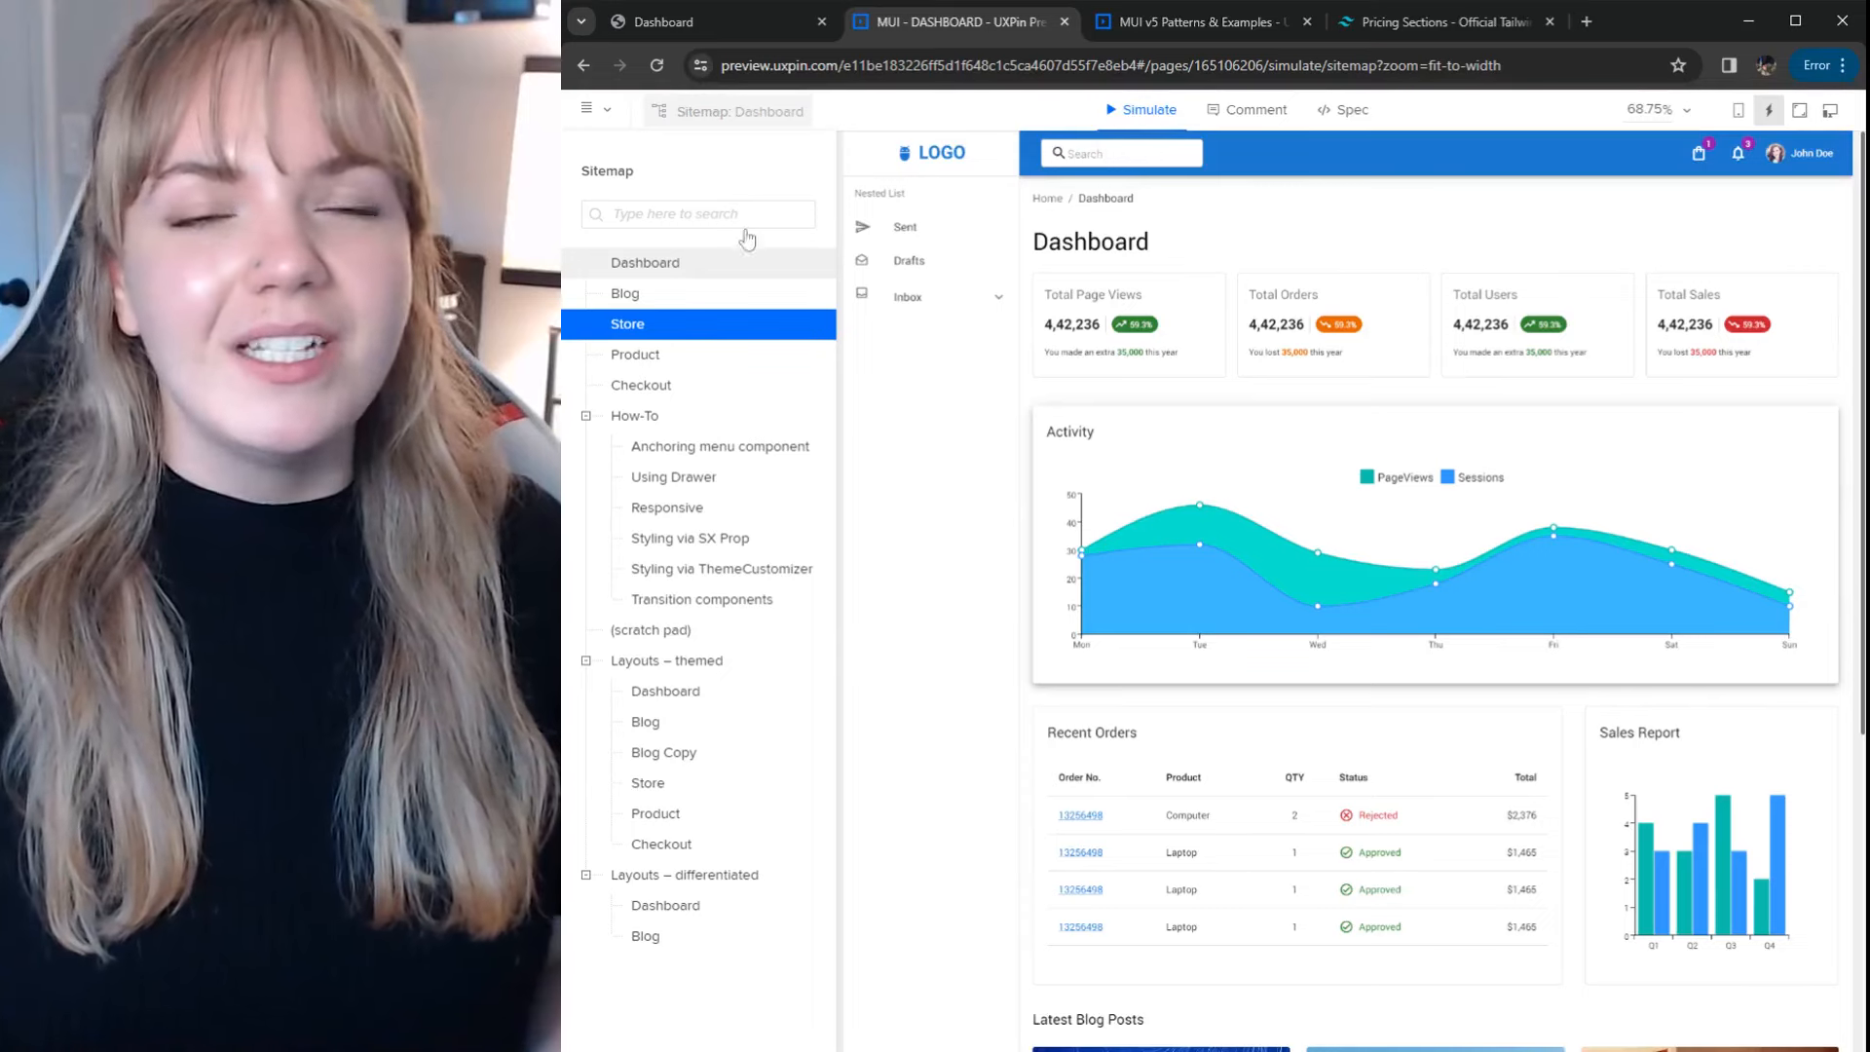
Step: Create a new project named "Best Project Ever" from the projects dashboard
left_click(742, 20)
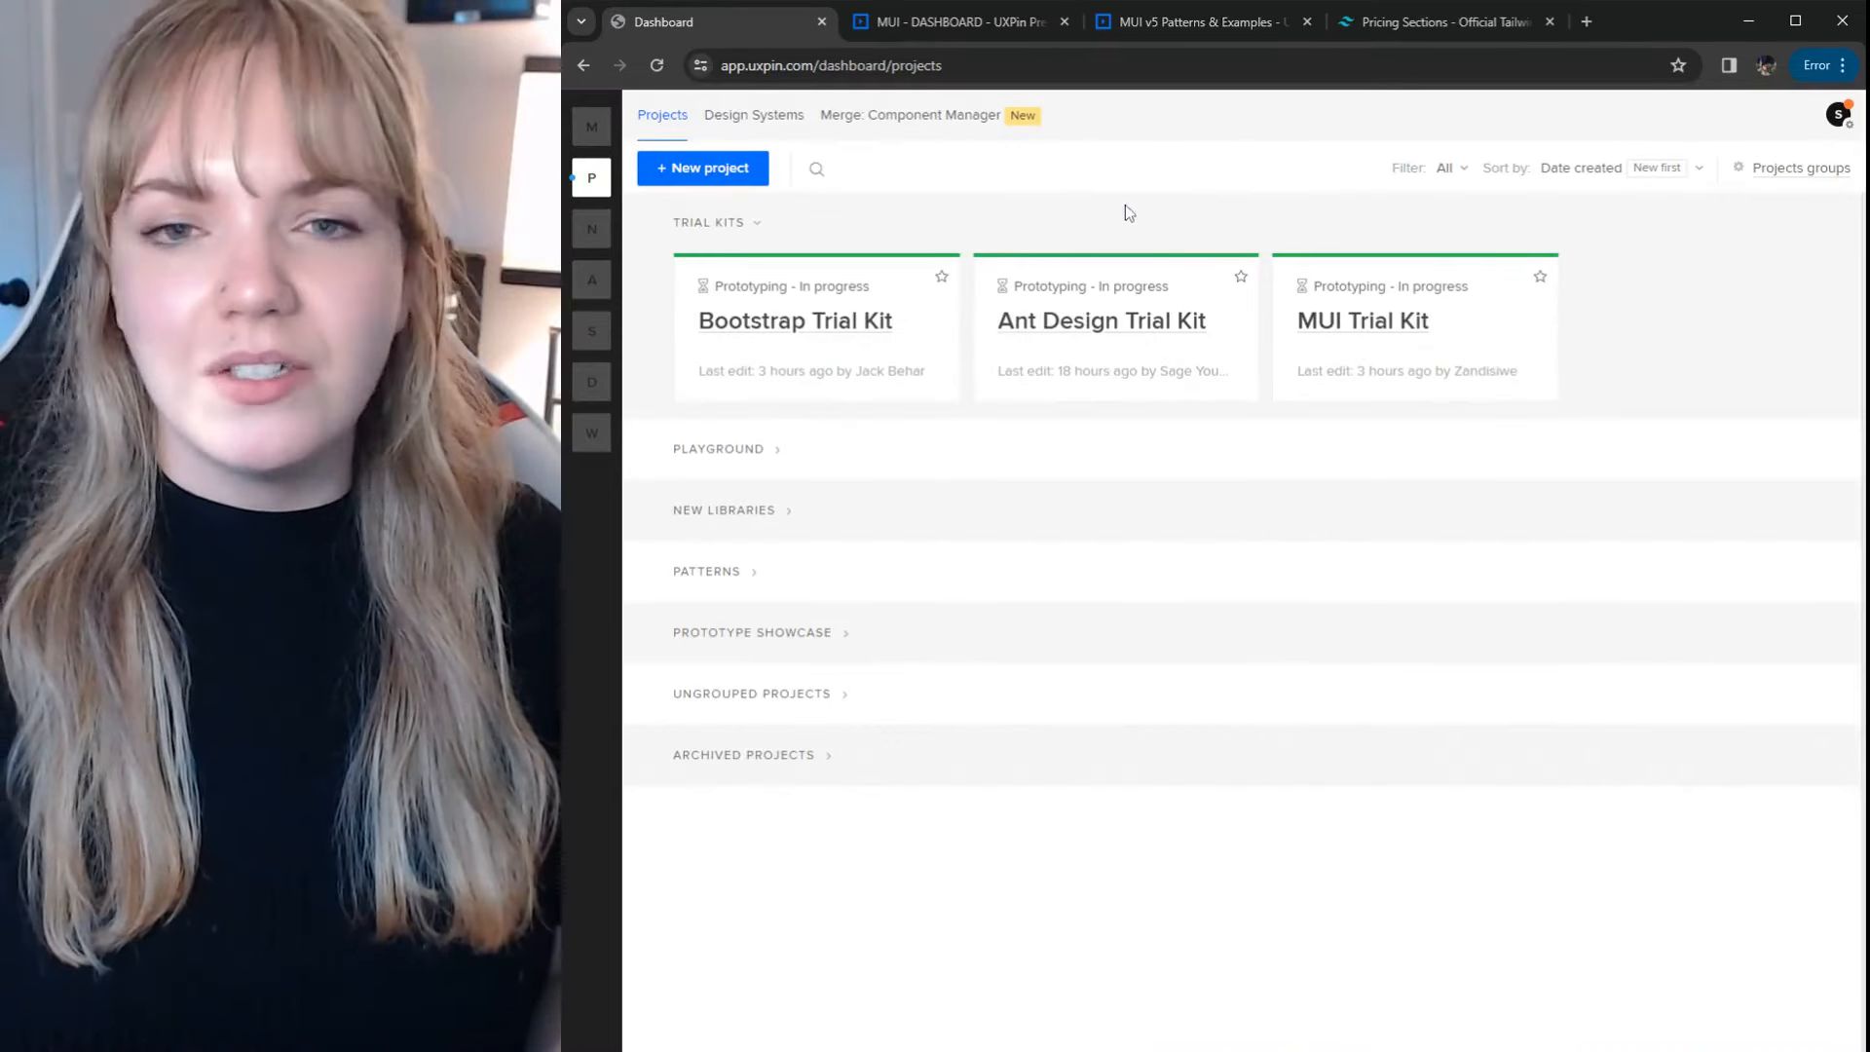
left_click(716, 175)
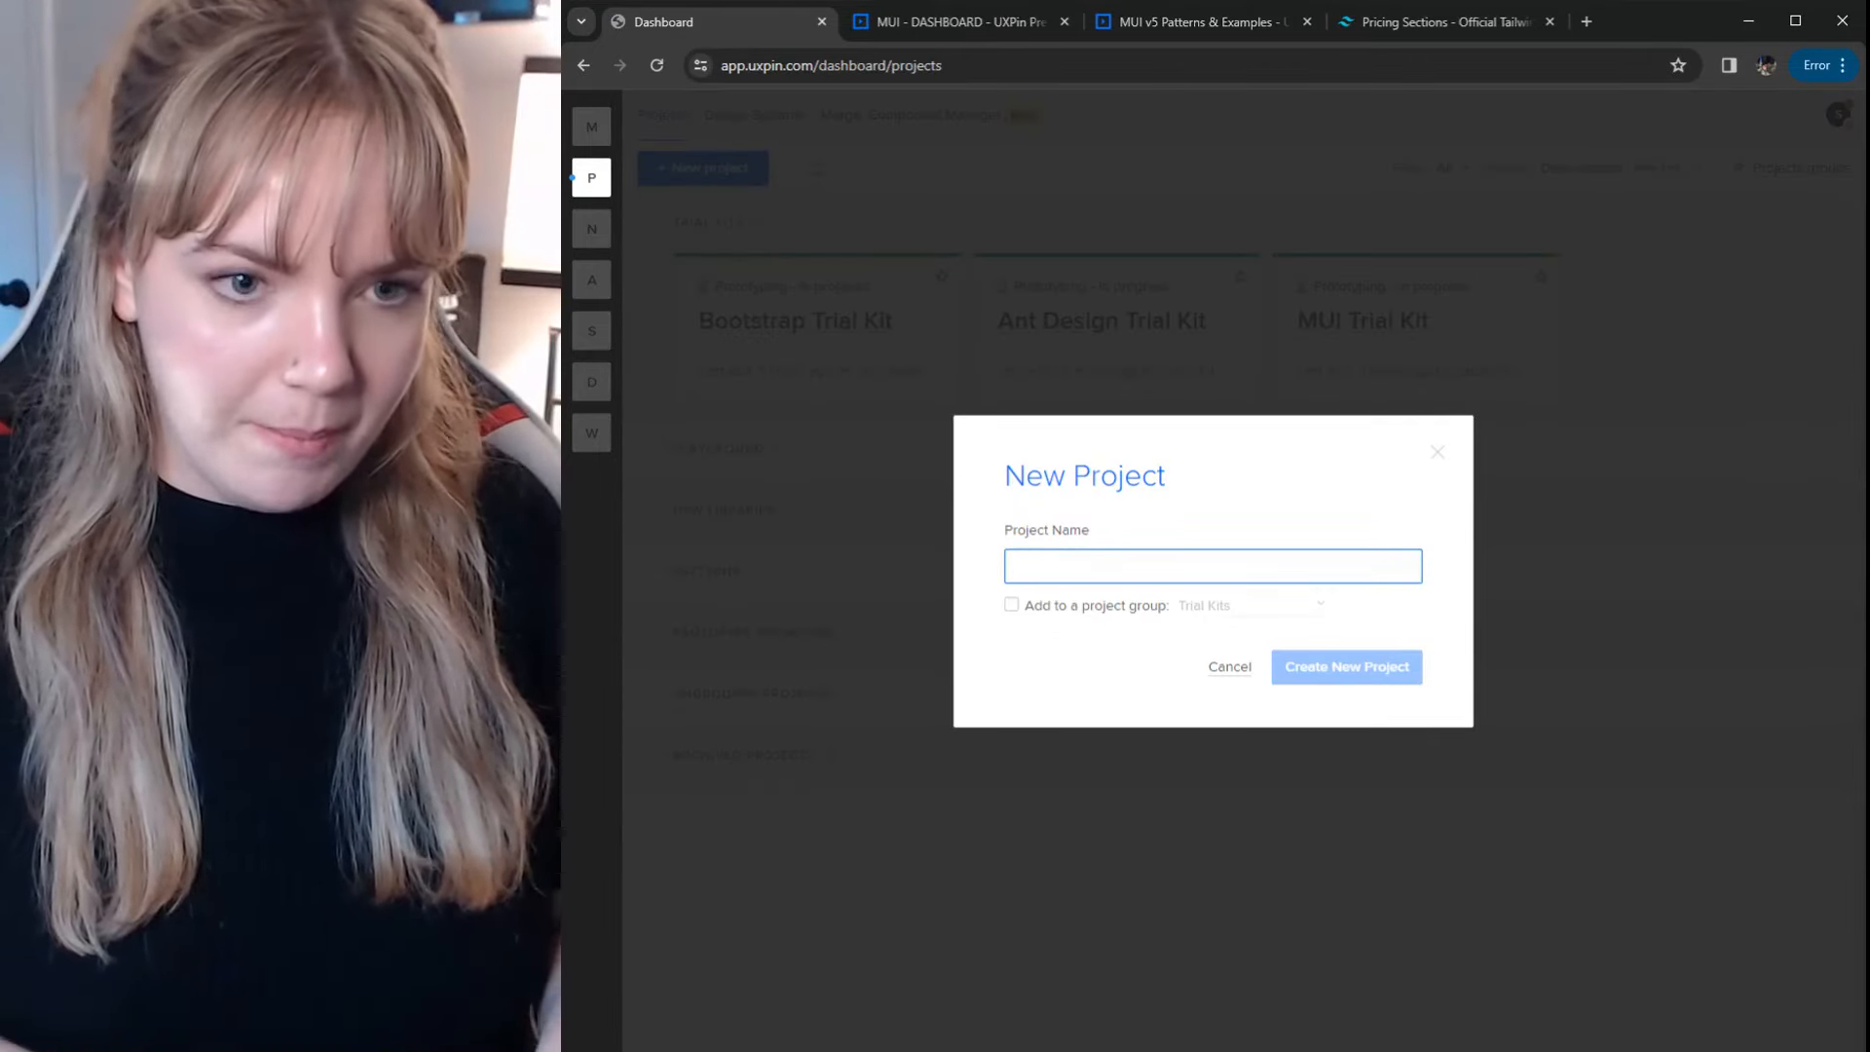
type("Best Project Ever")
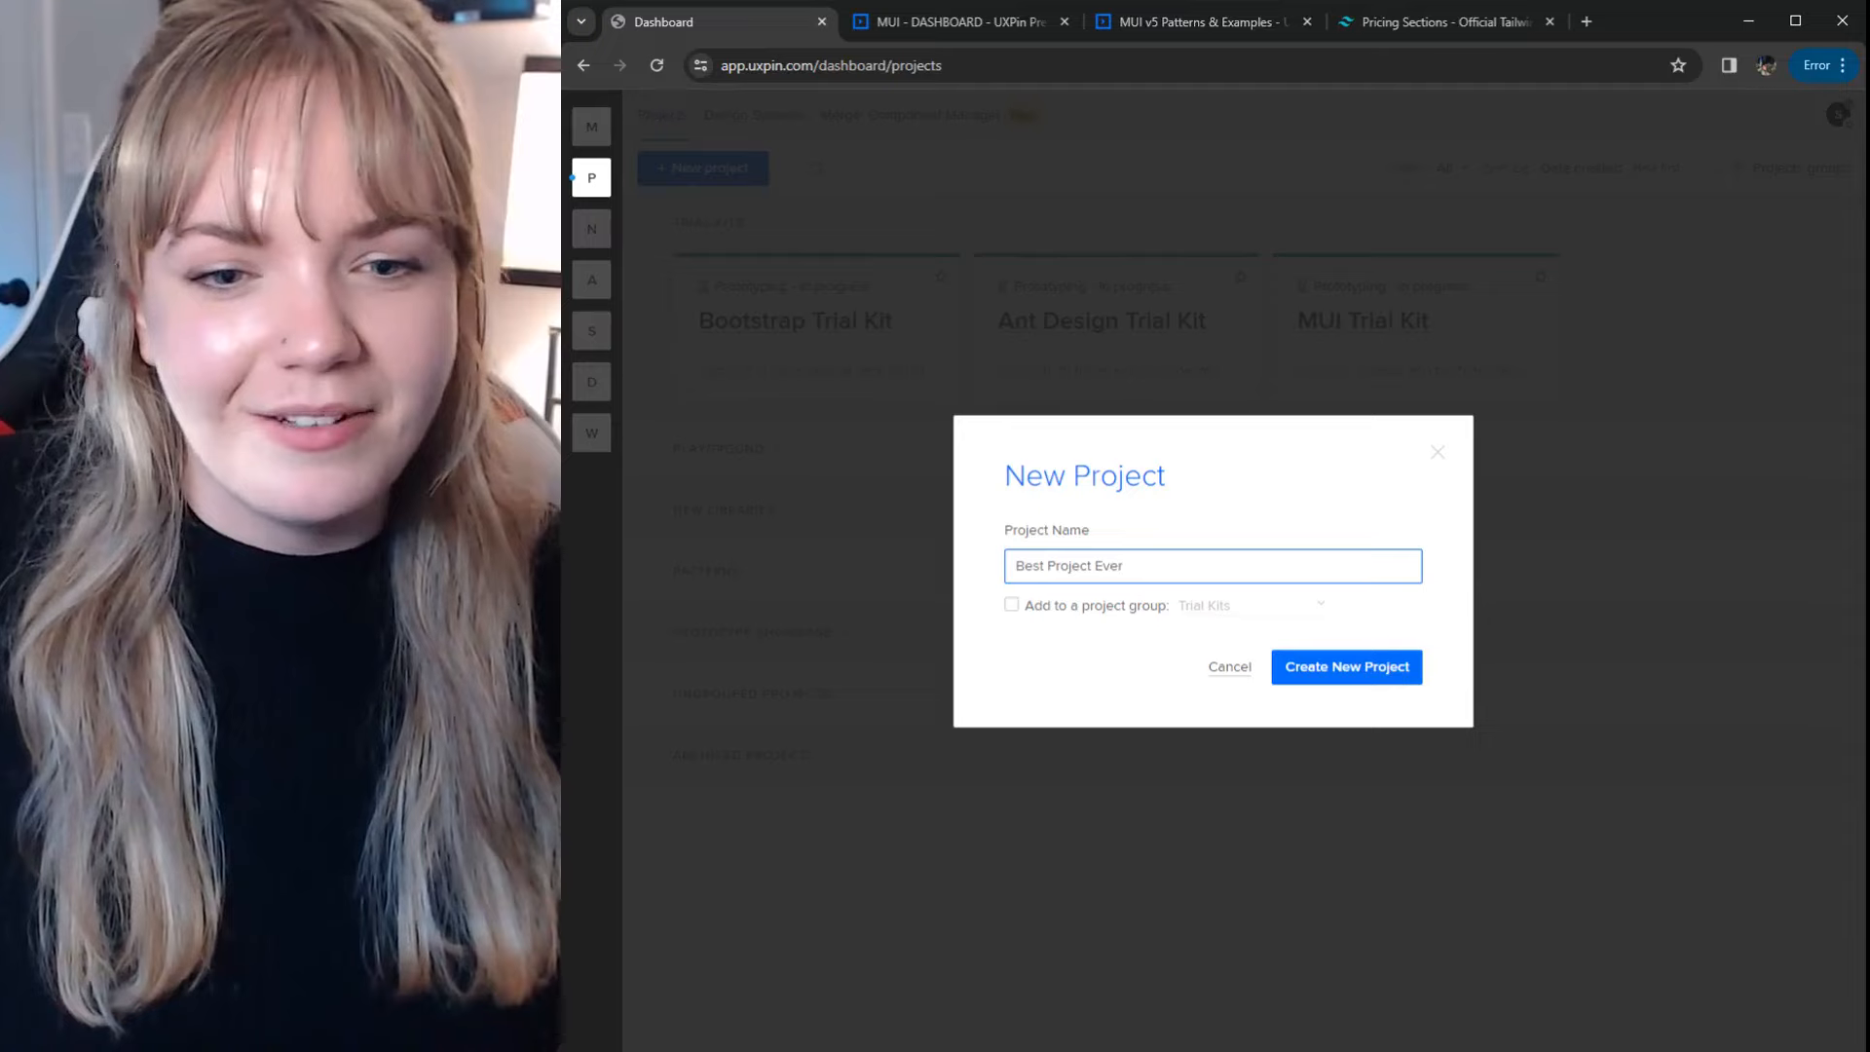
left_click(1332, 682)
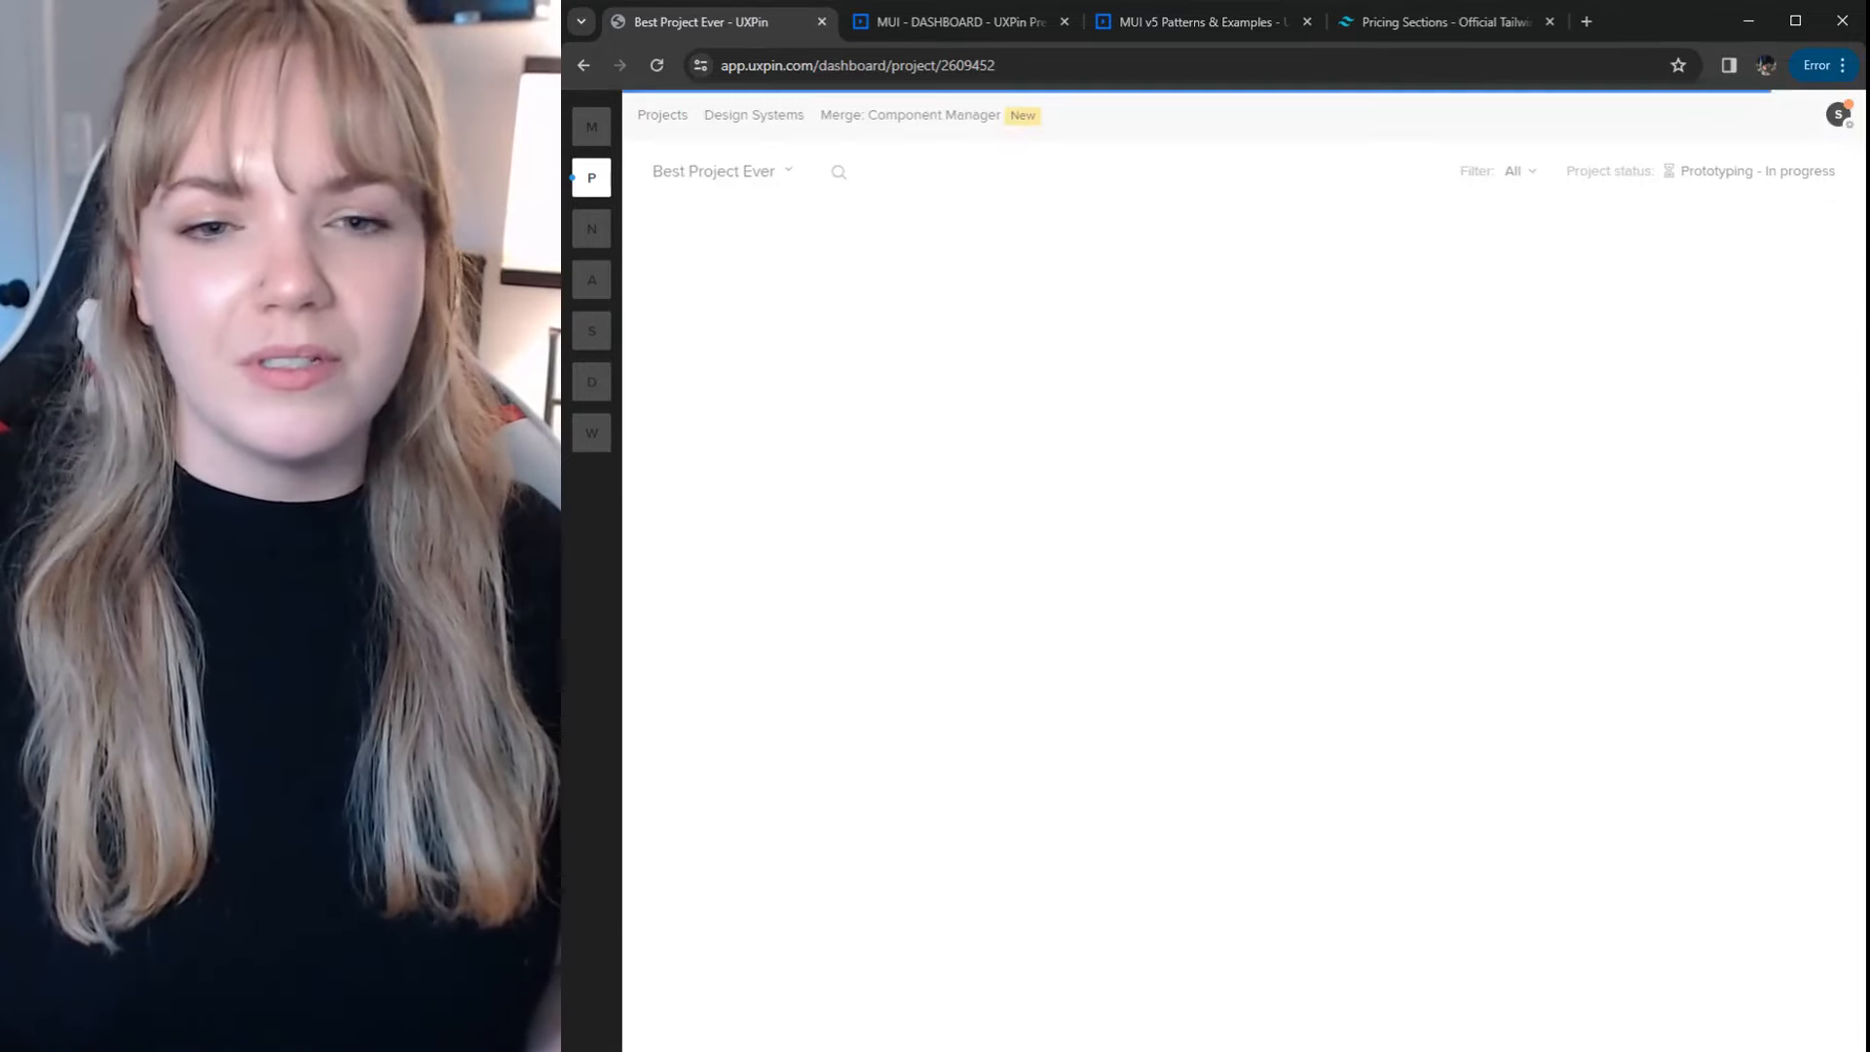
Step: Start a new prototype in the project and review the component libraries on offer, keeping MUI v5
left_click(1157, 703)
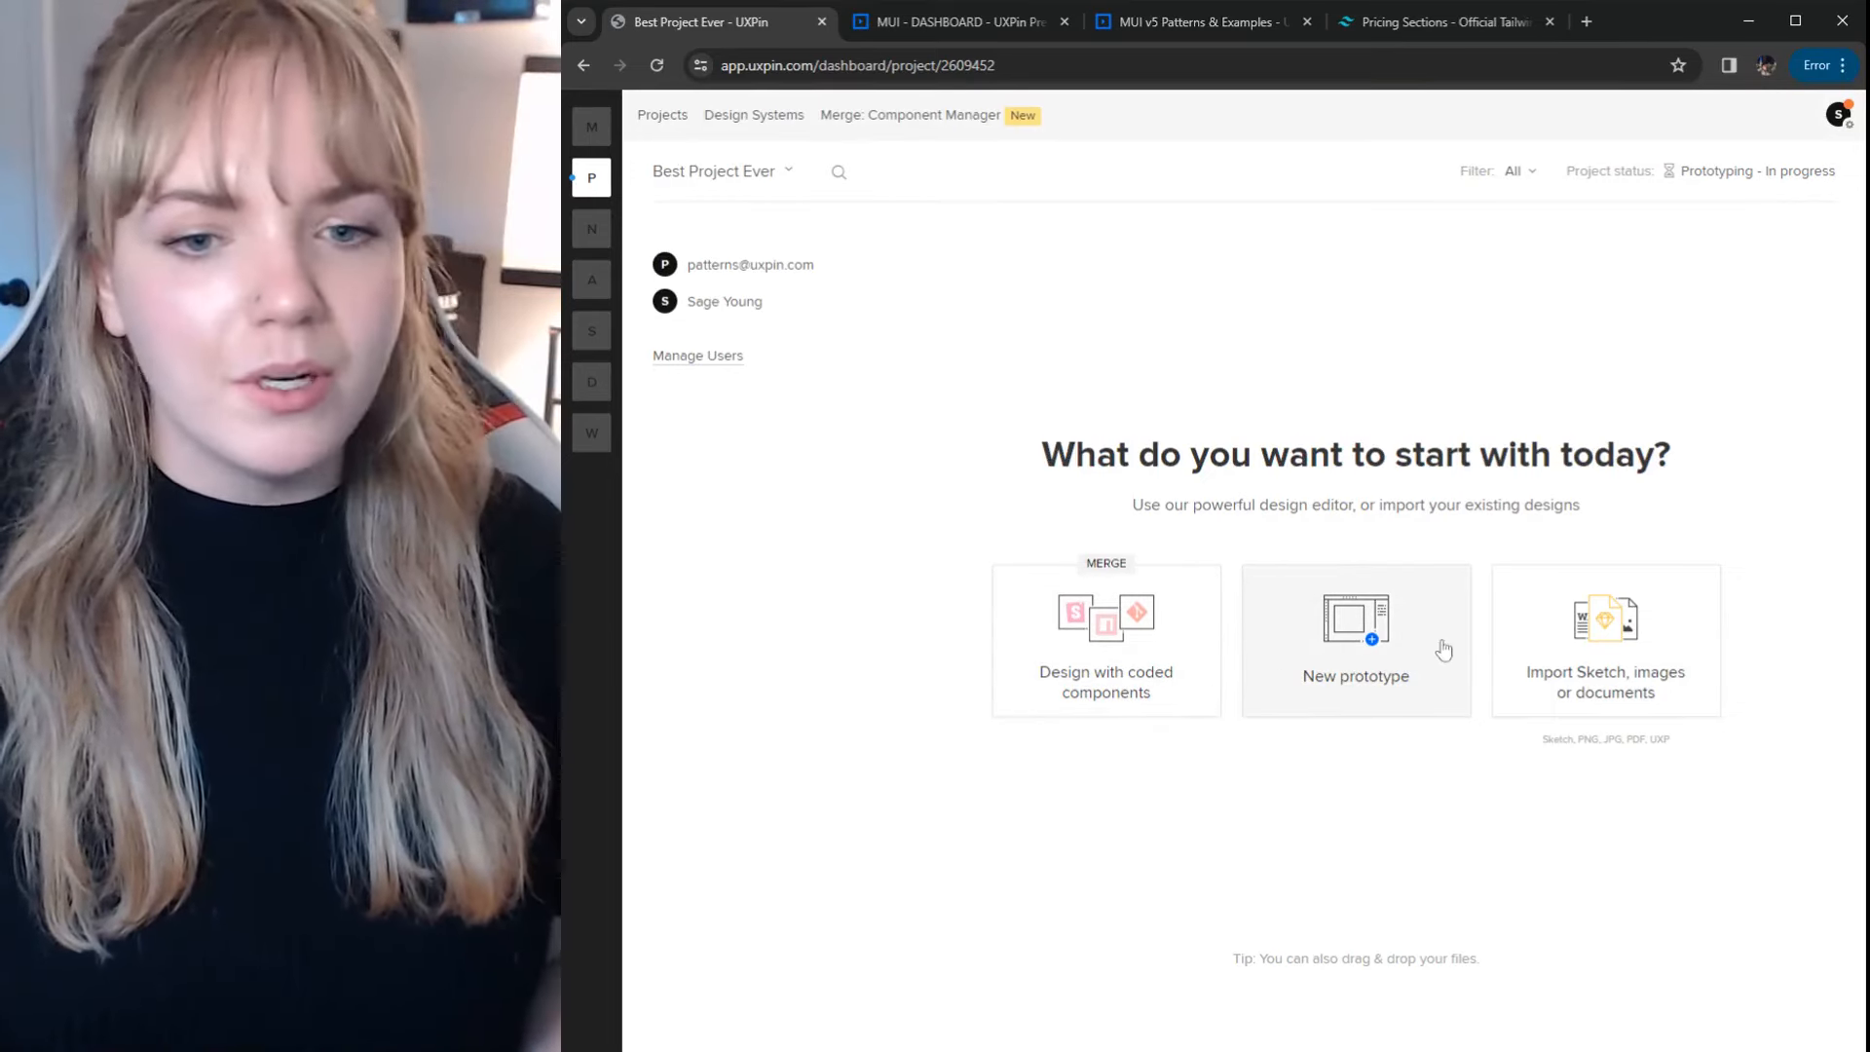
left_click(1328, 634)
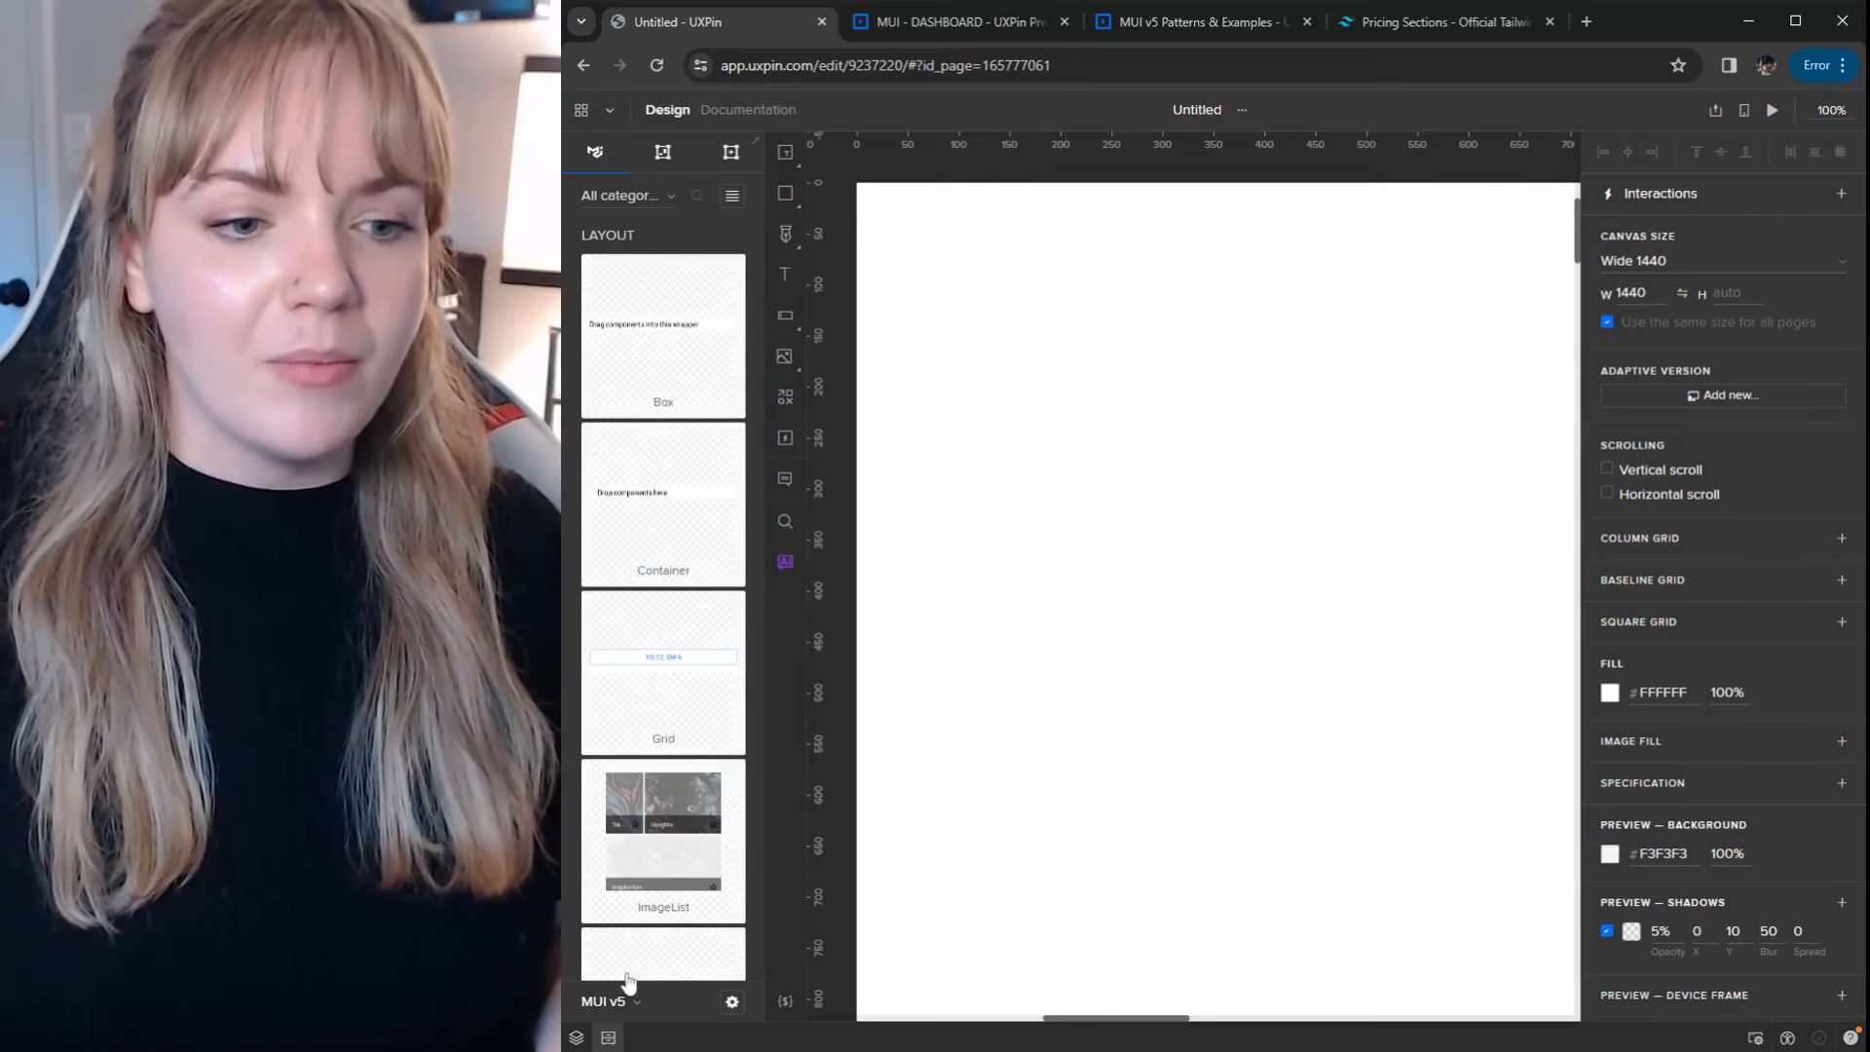
left_click(626, 1004)
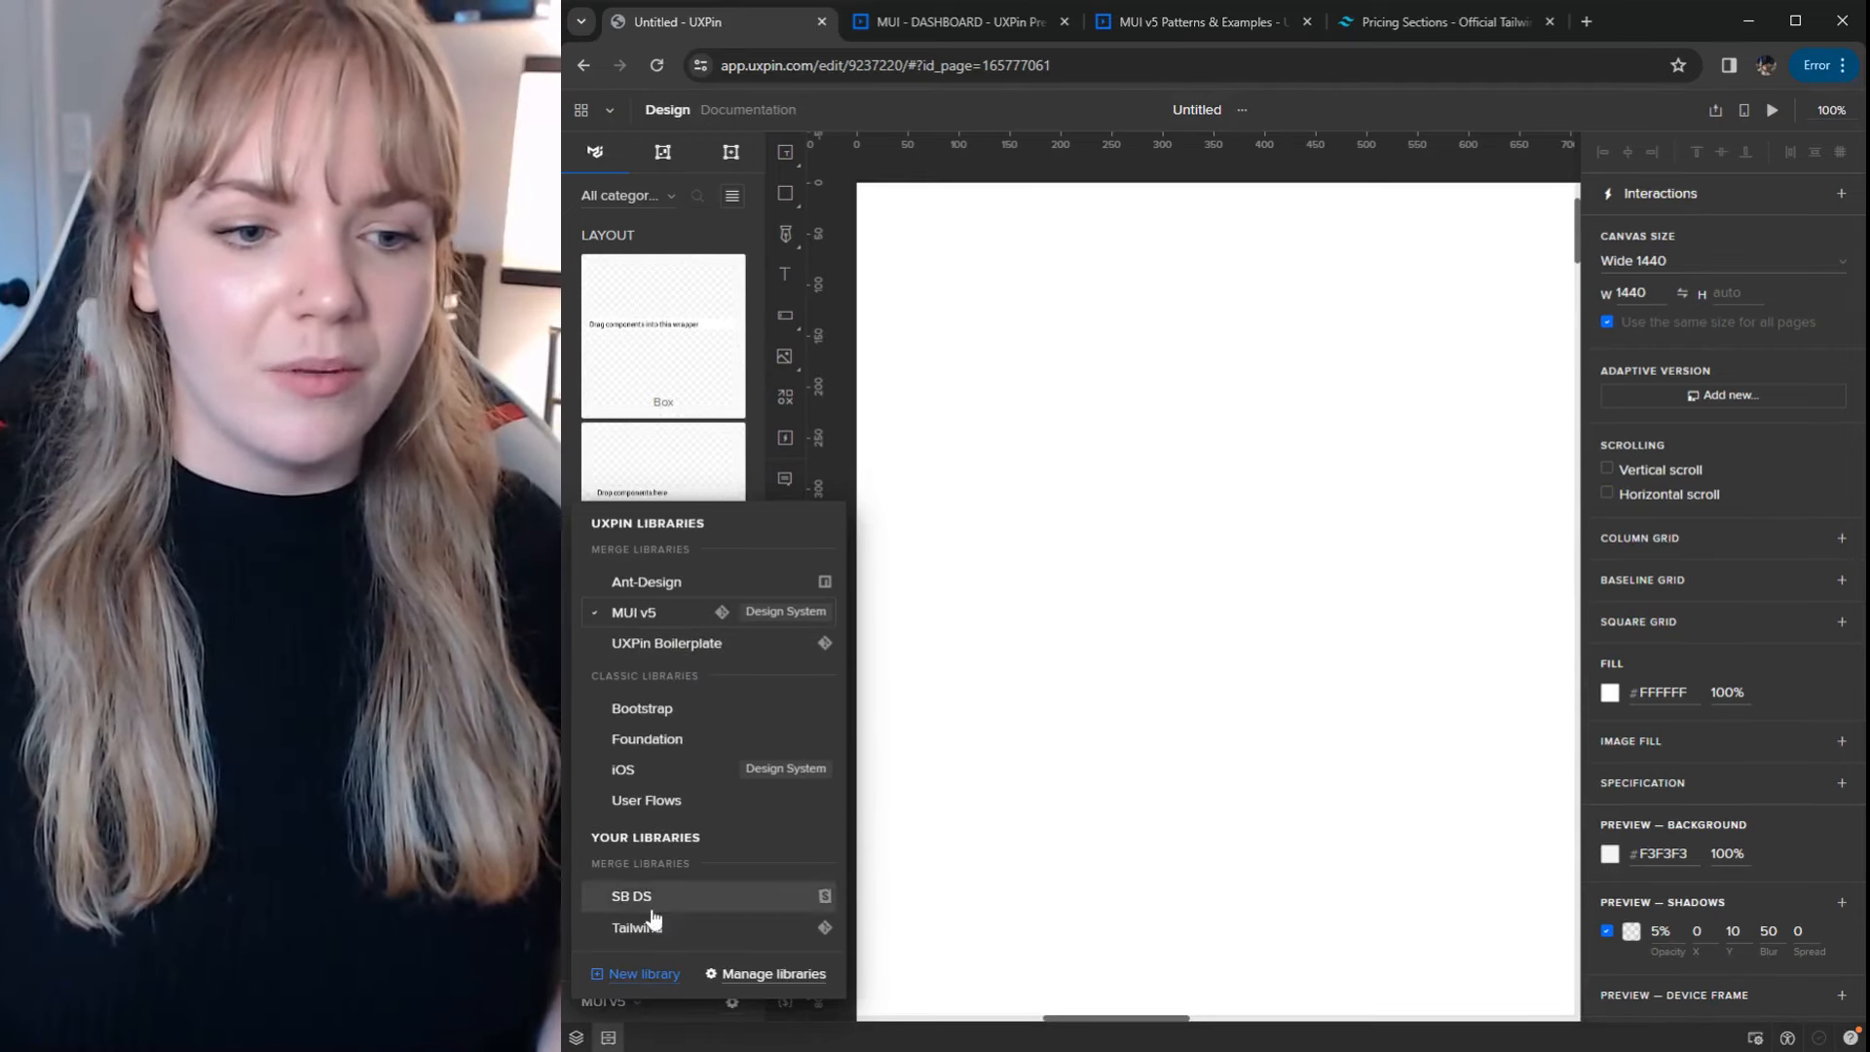
left_click(643, 1039)
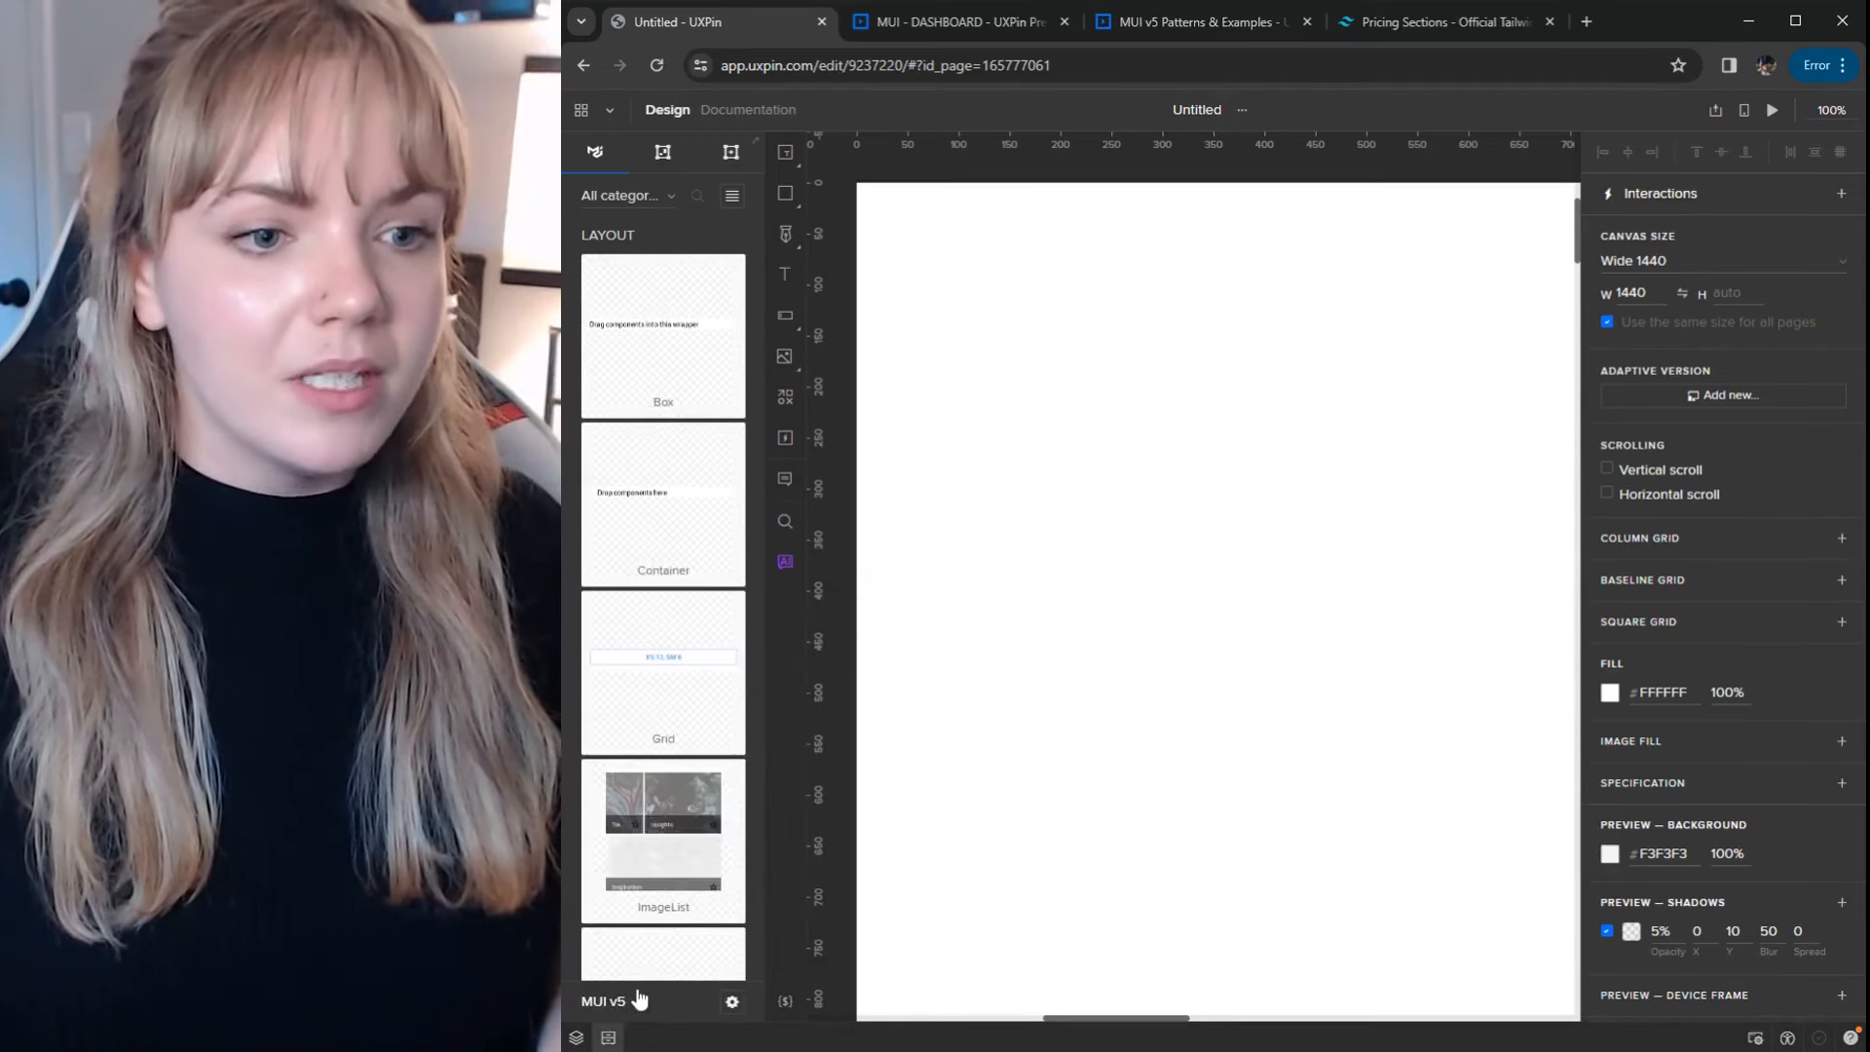
Step: Place an MUI v5 Button component near the upper part of the canvas, at about X 361, Y 131
scroll(679, 796, "down", 1)
scroll(679, 796, "down", 8)
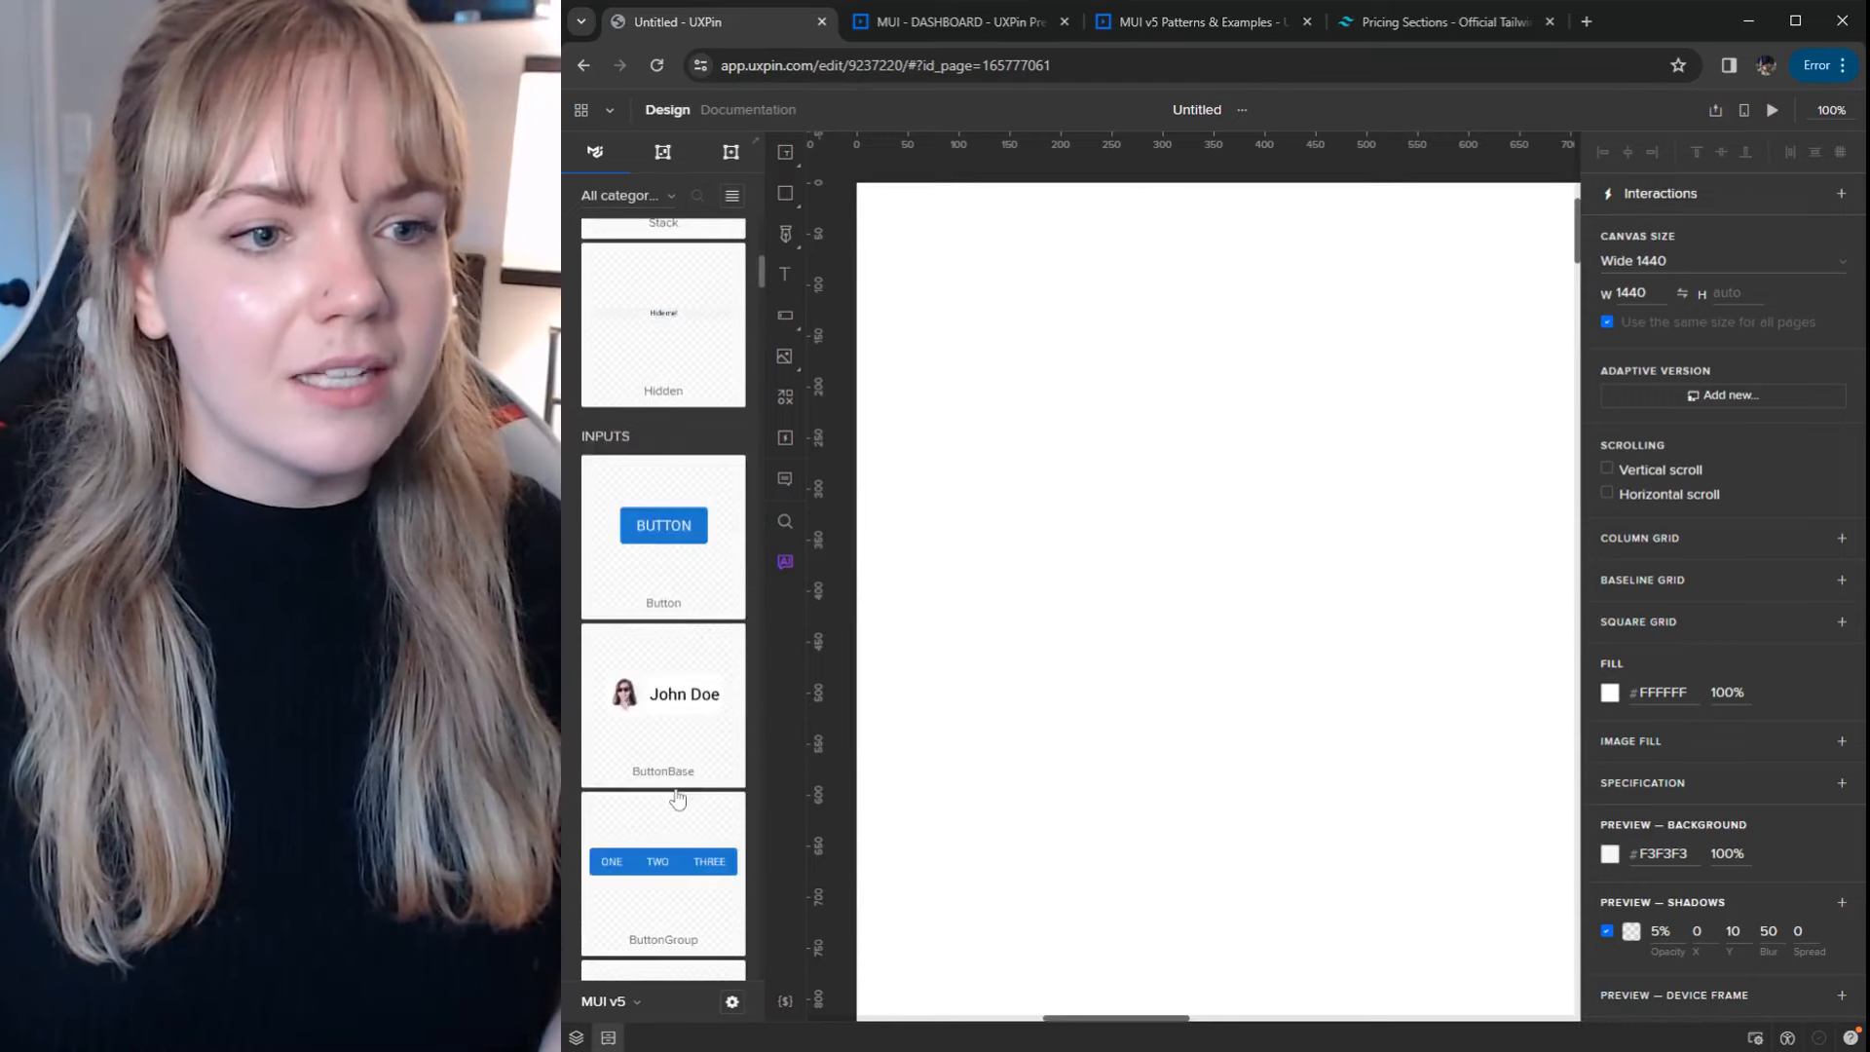
left_click_drag(671, 412, 1169, 329)
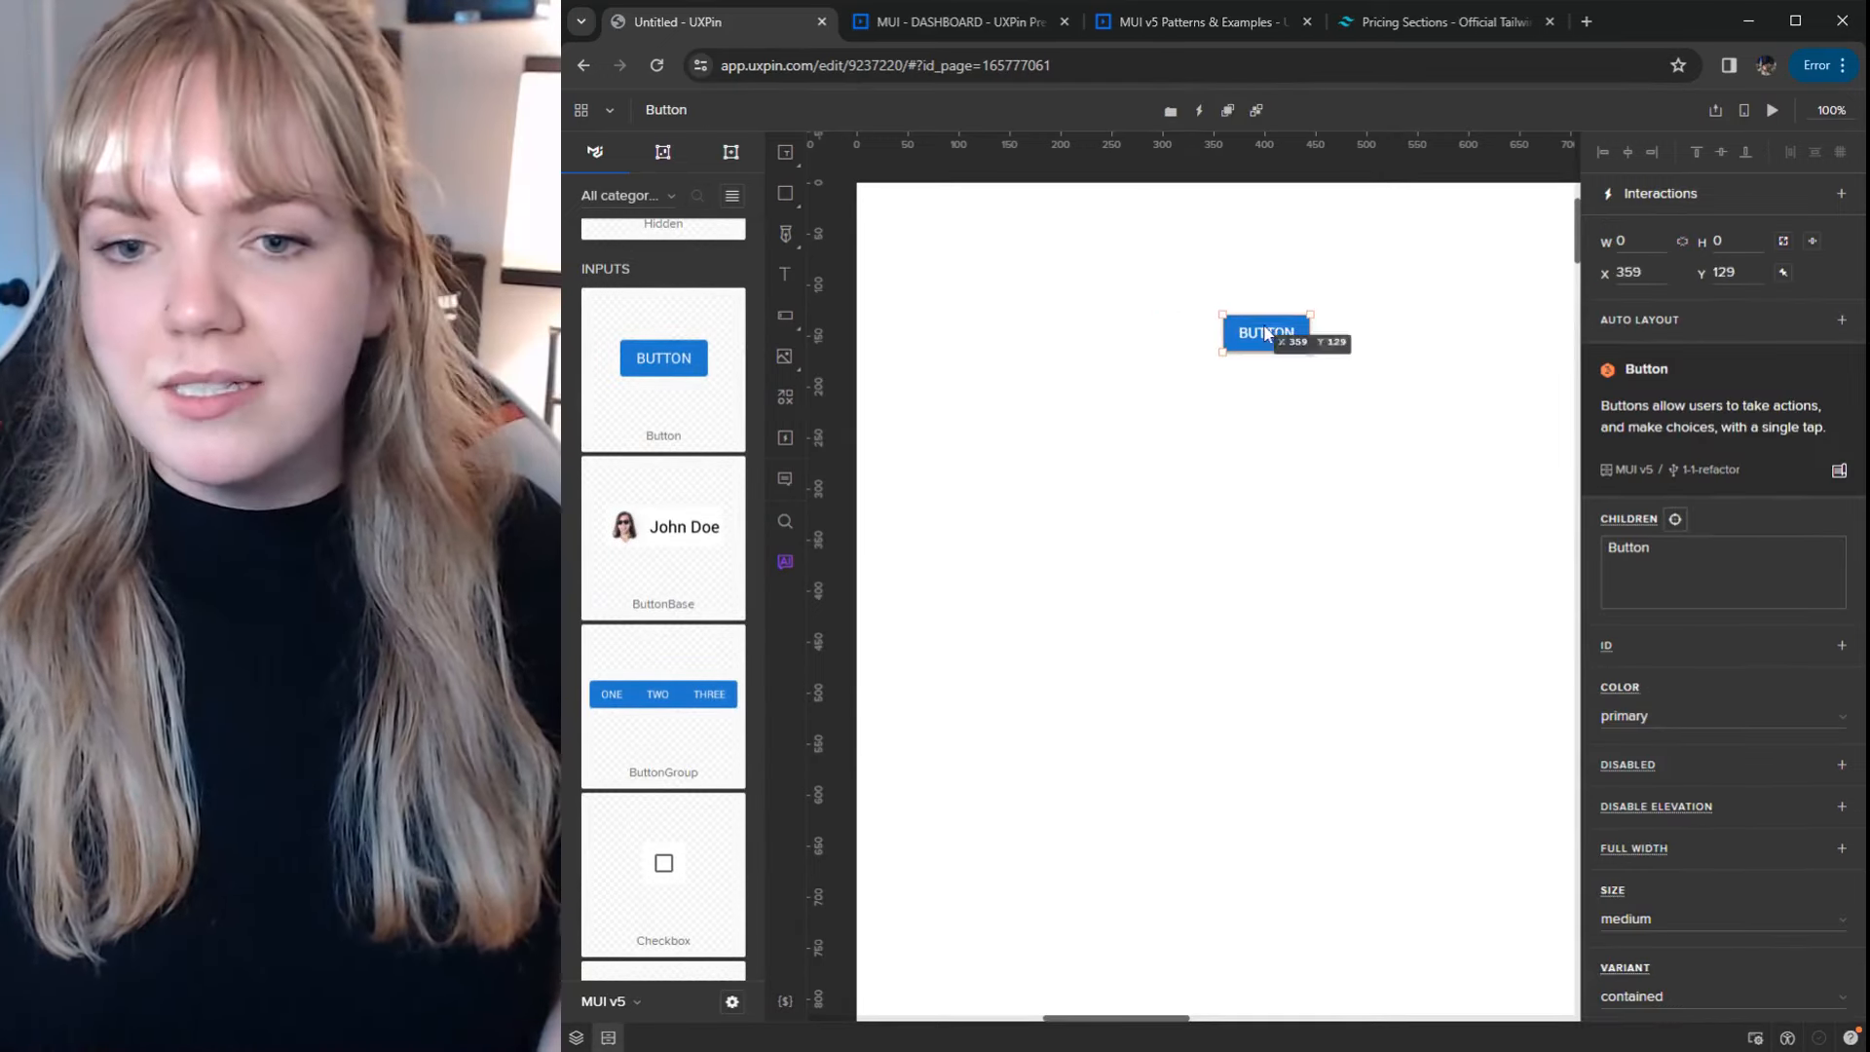
Step: Set the button's color to secondary and change its text to "Submit"
scroll(1705, 623, "down", 4)
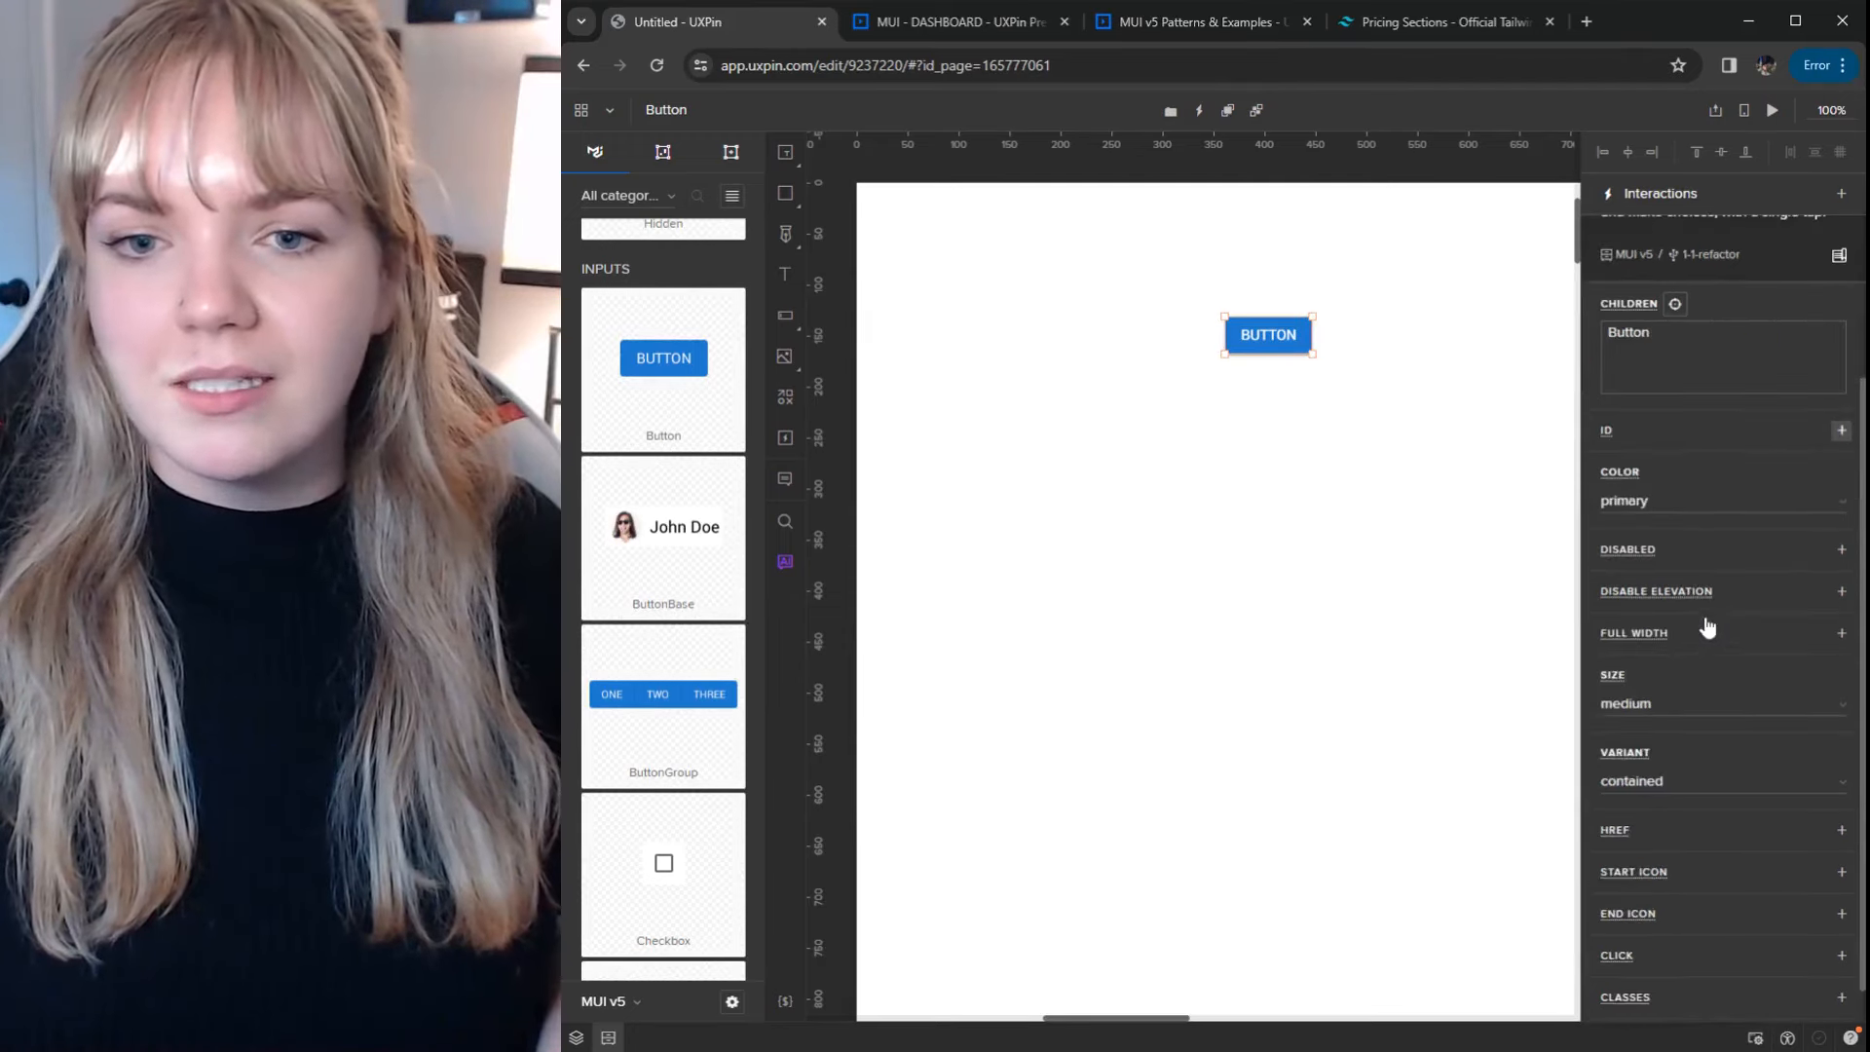
left_click(1844, 466)
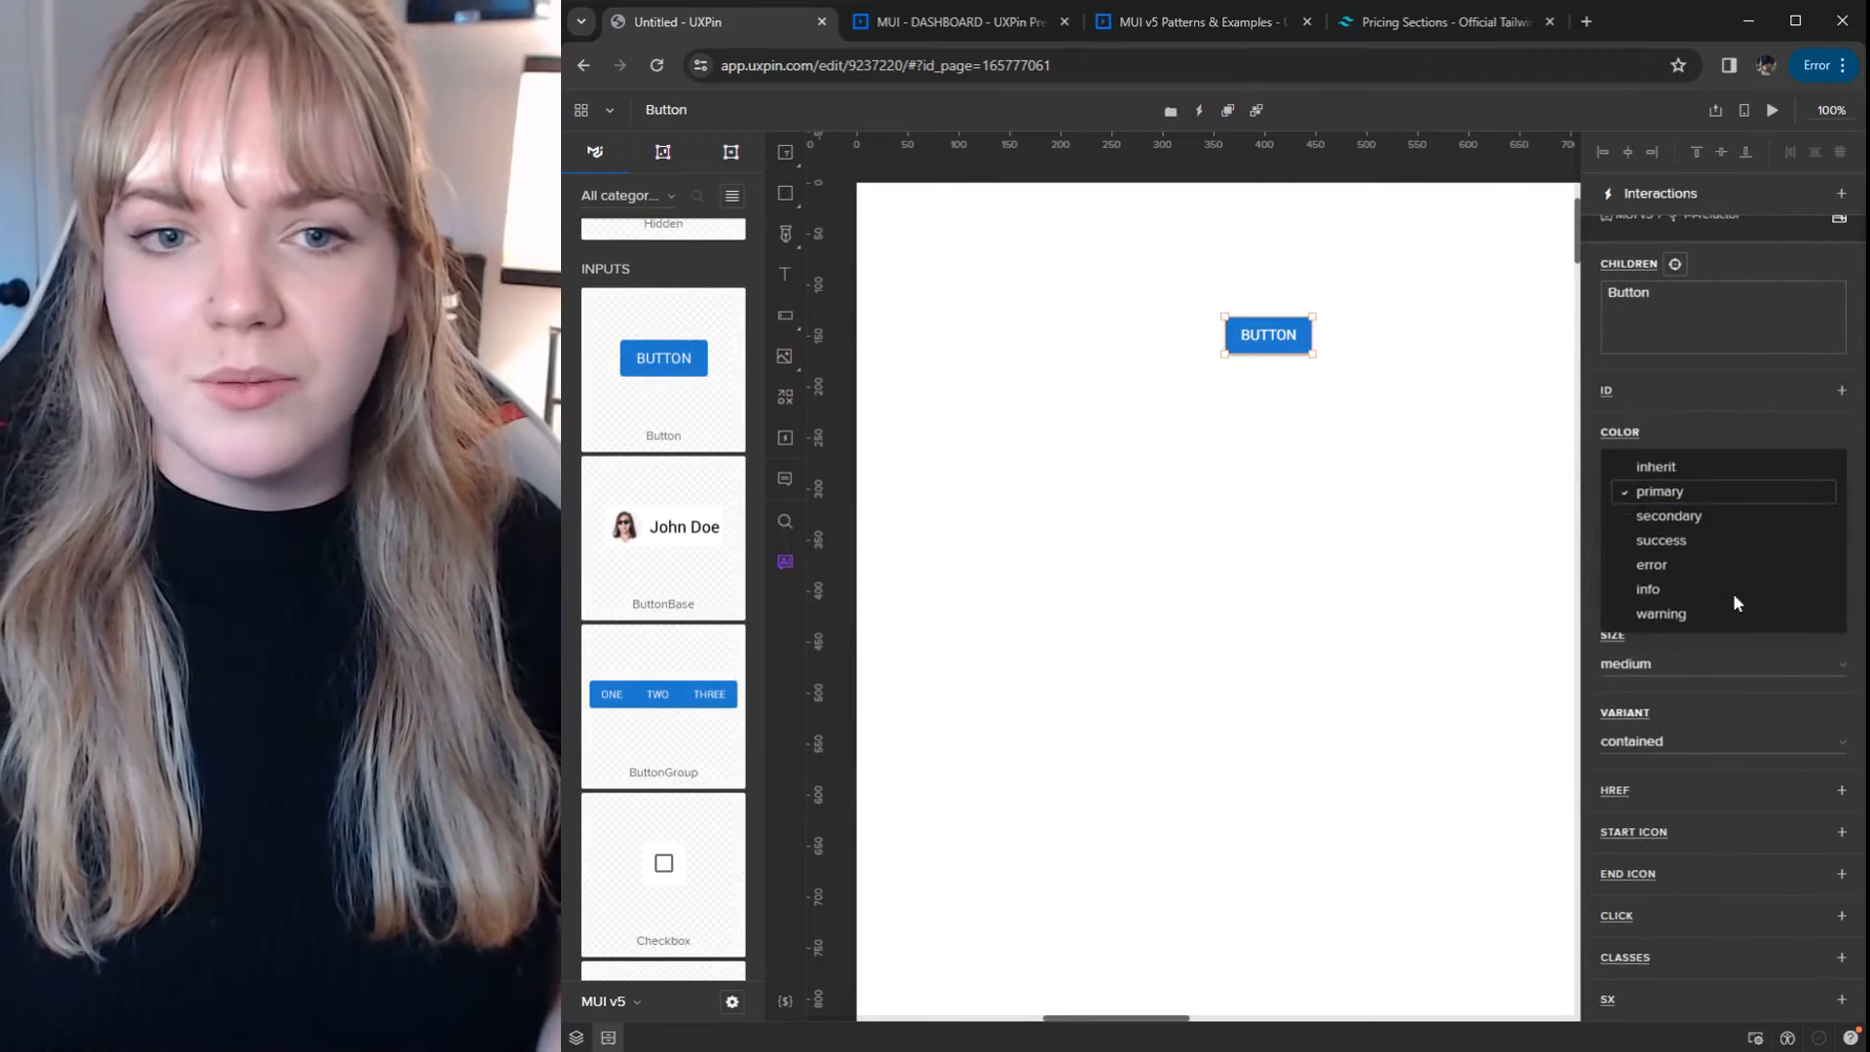
left_click(1732, 516)
scroll(1727, 517, "up", 4)
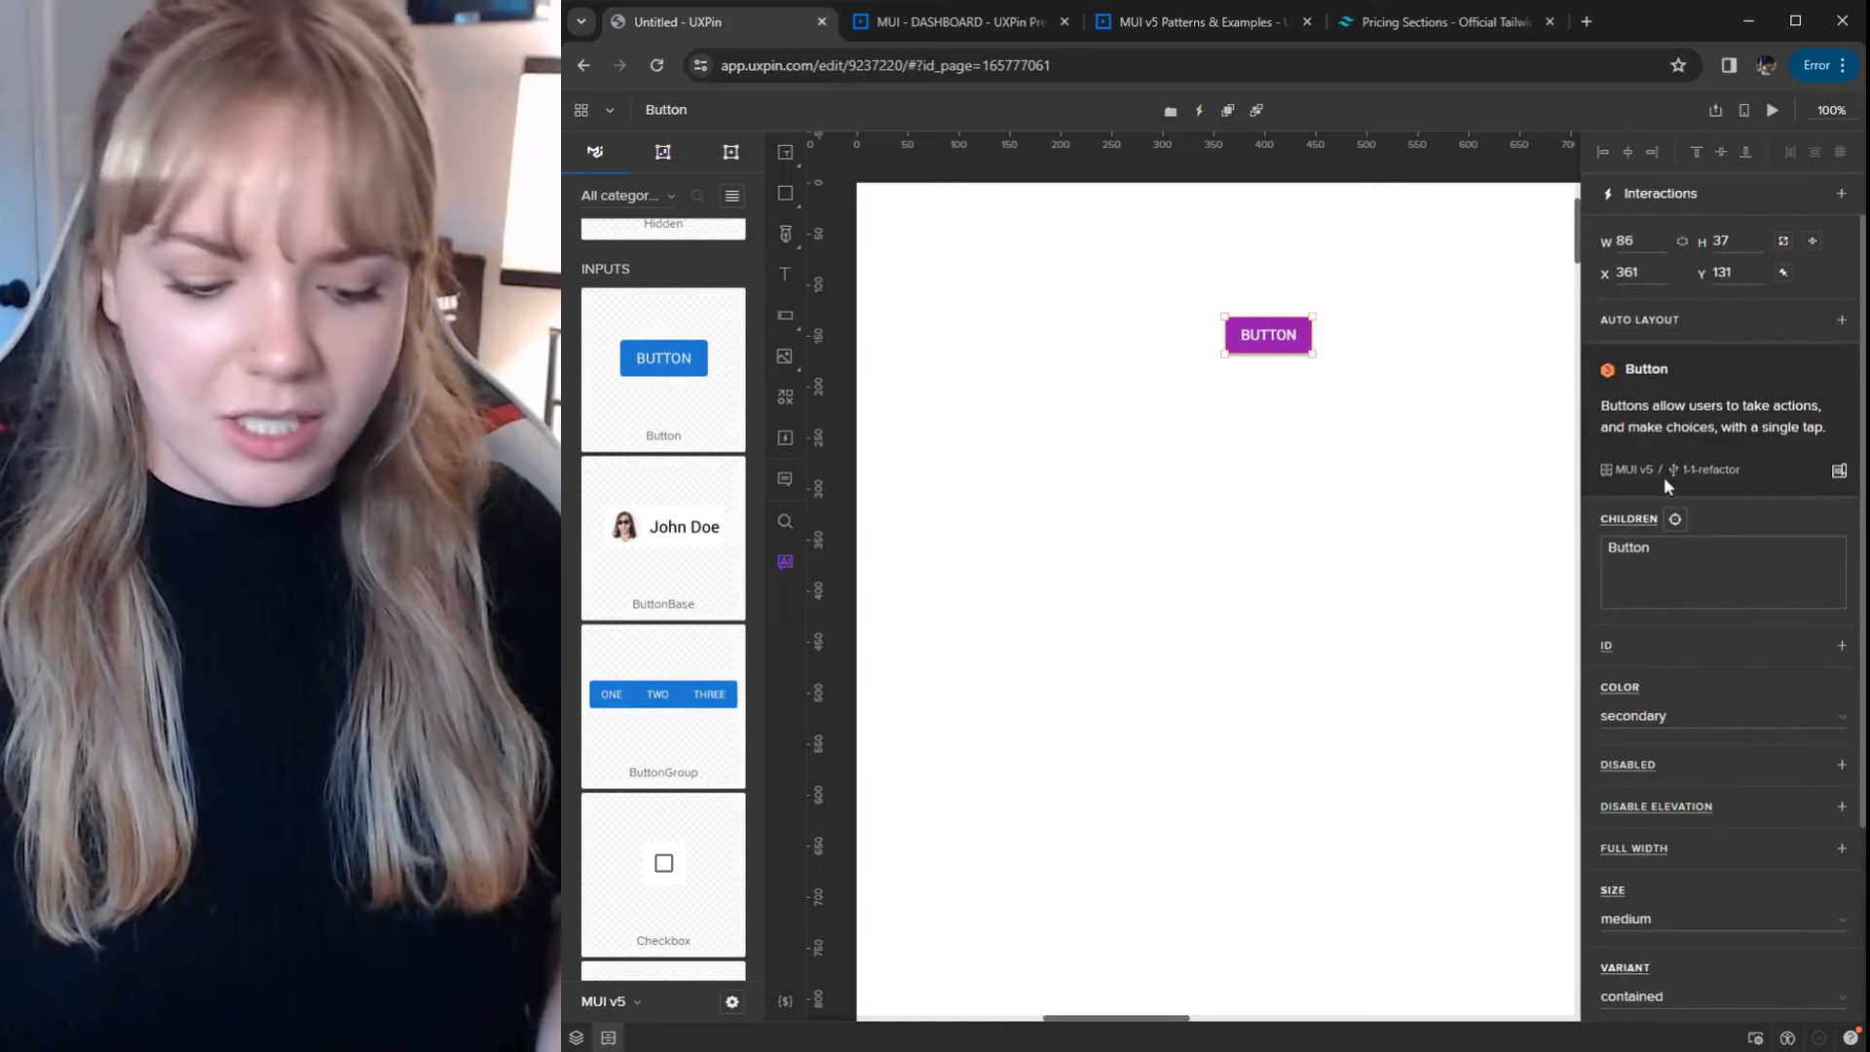
left_click_drag(1656, 547, 1596, 573)
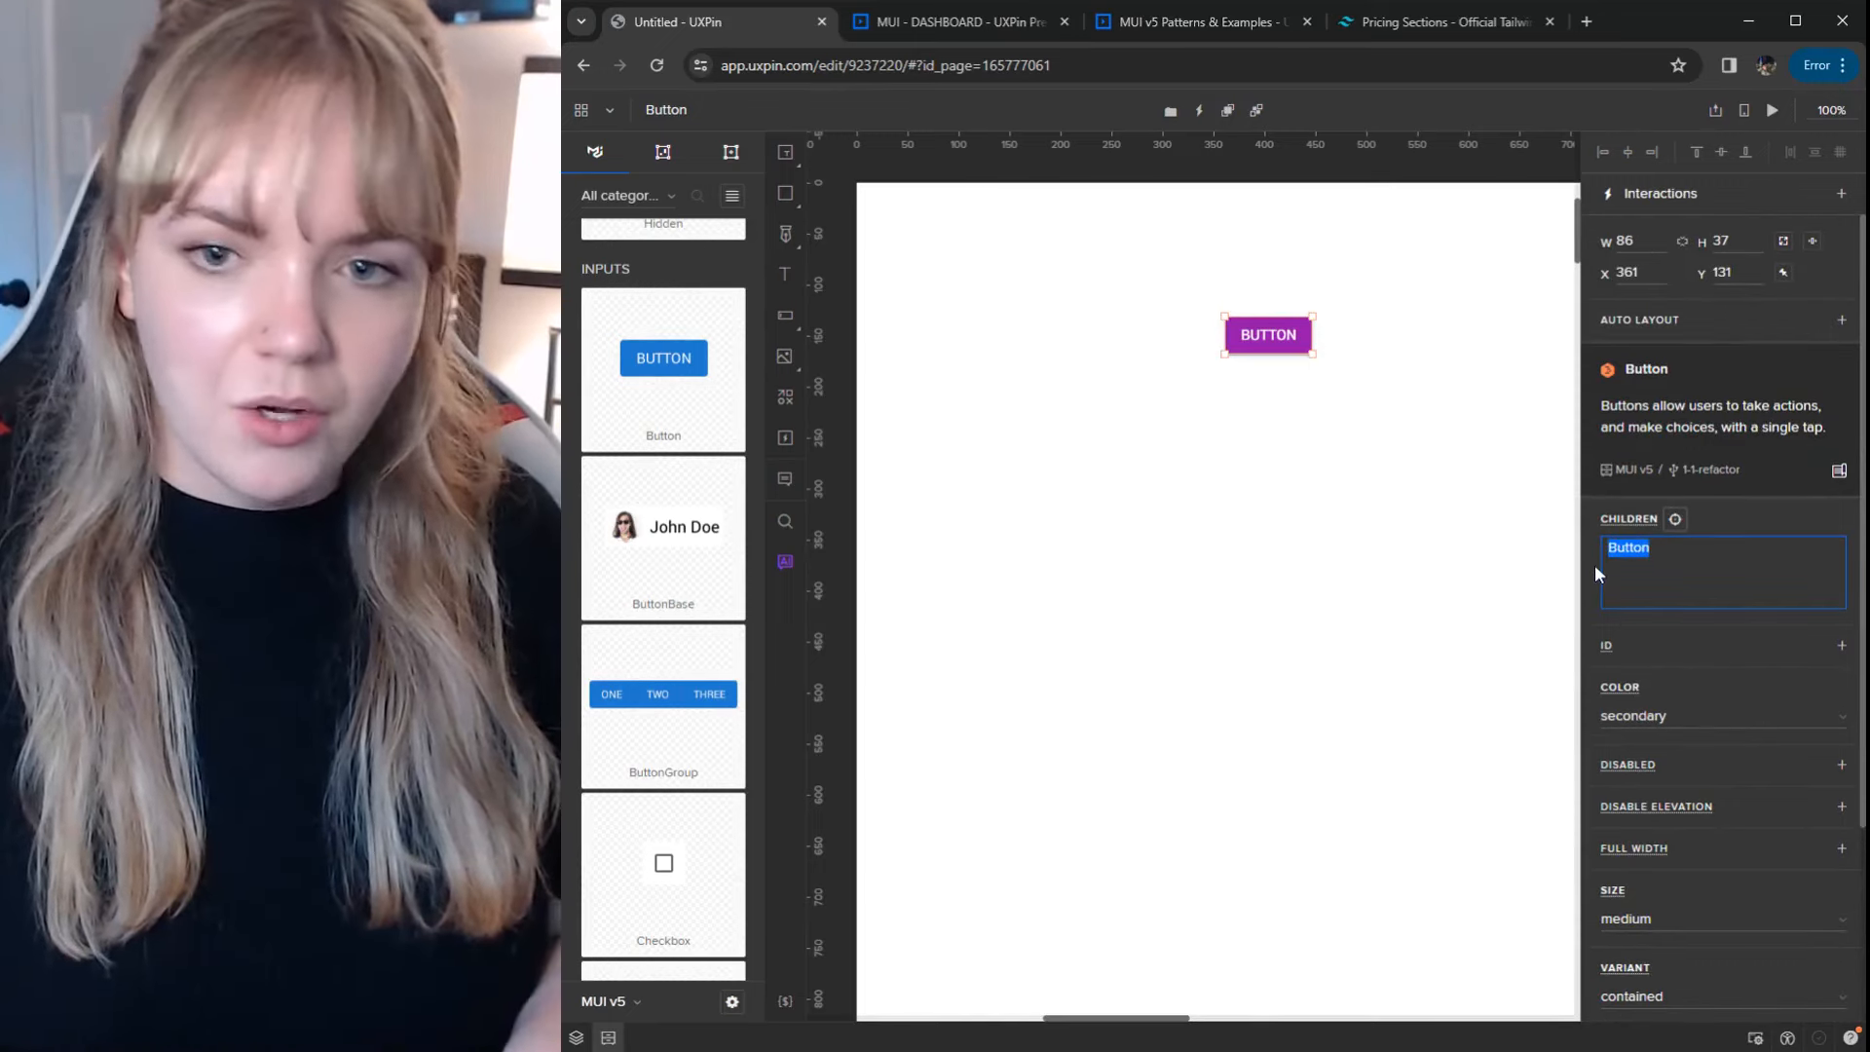
type("Submit")
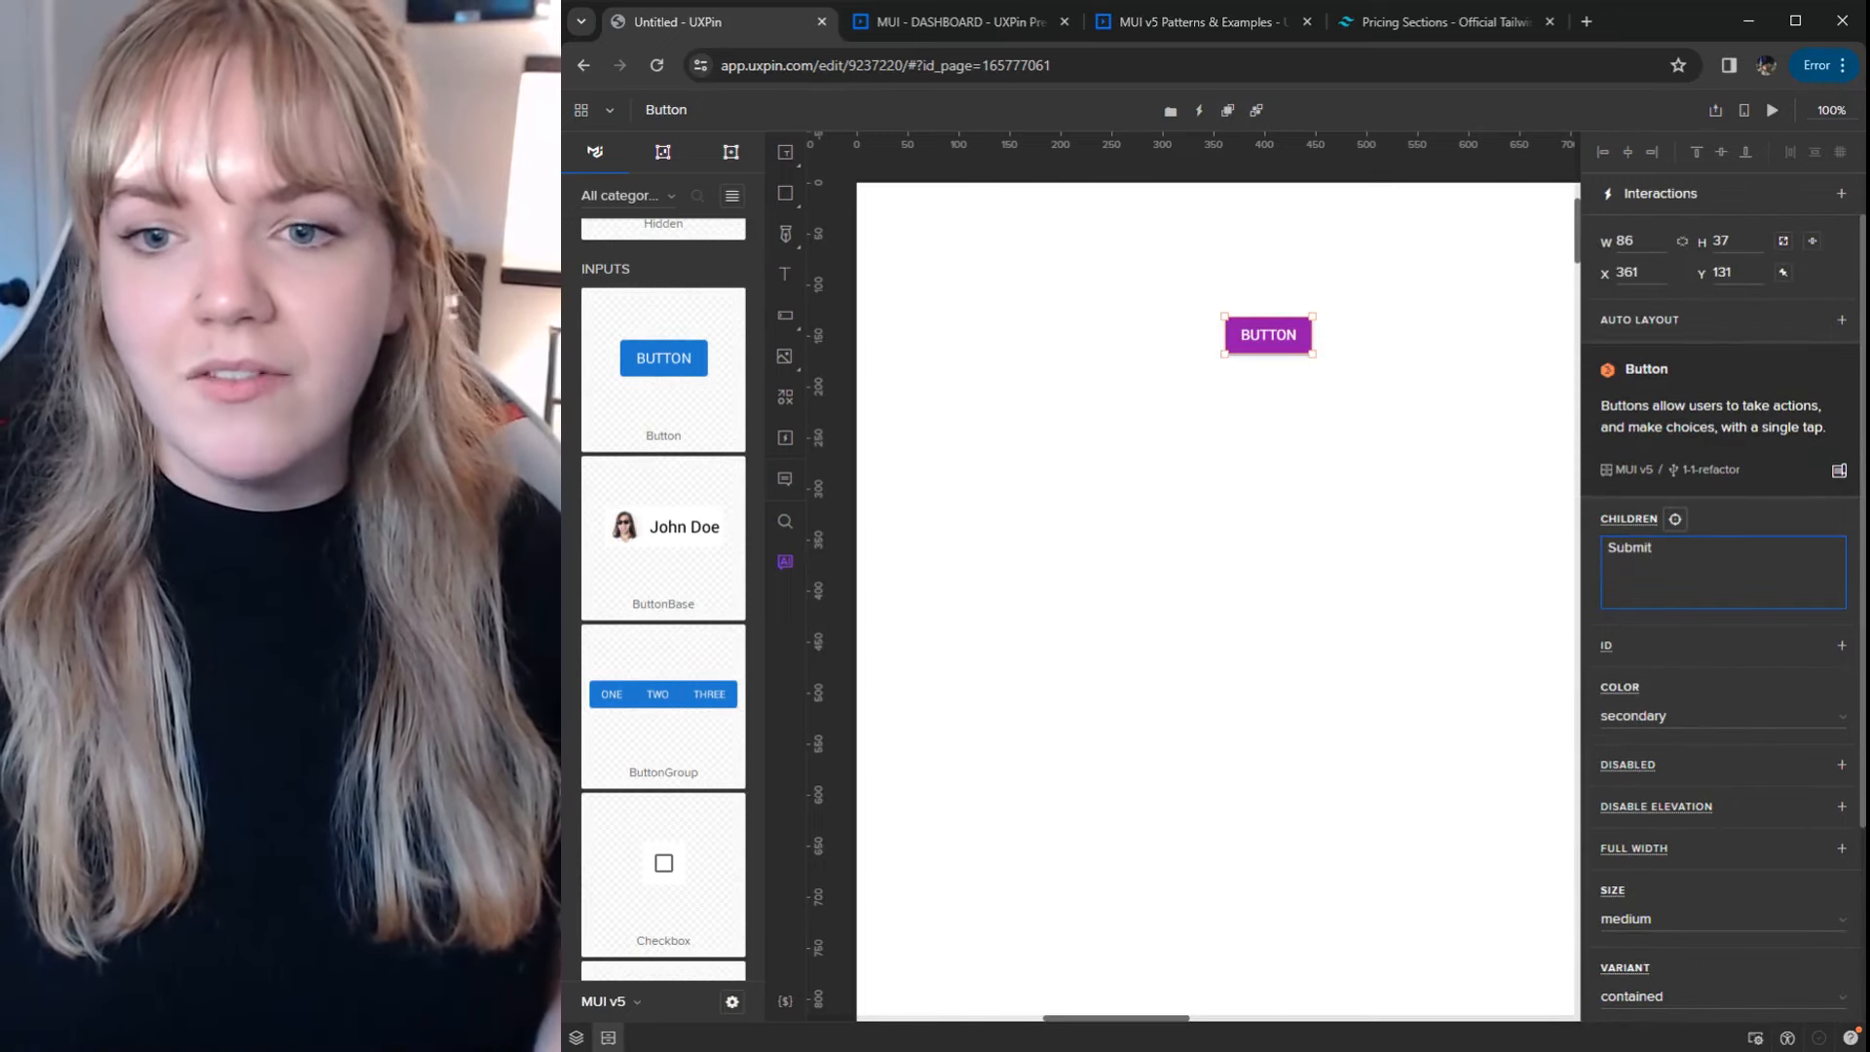
Step: View the MUI documentation for the button component, and delete the button from the canvas
left_click(1839, 471)
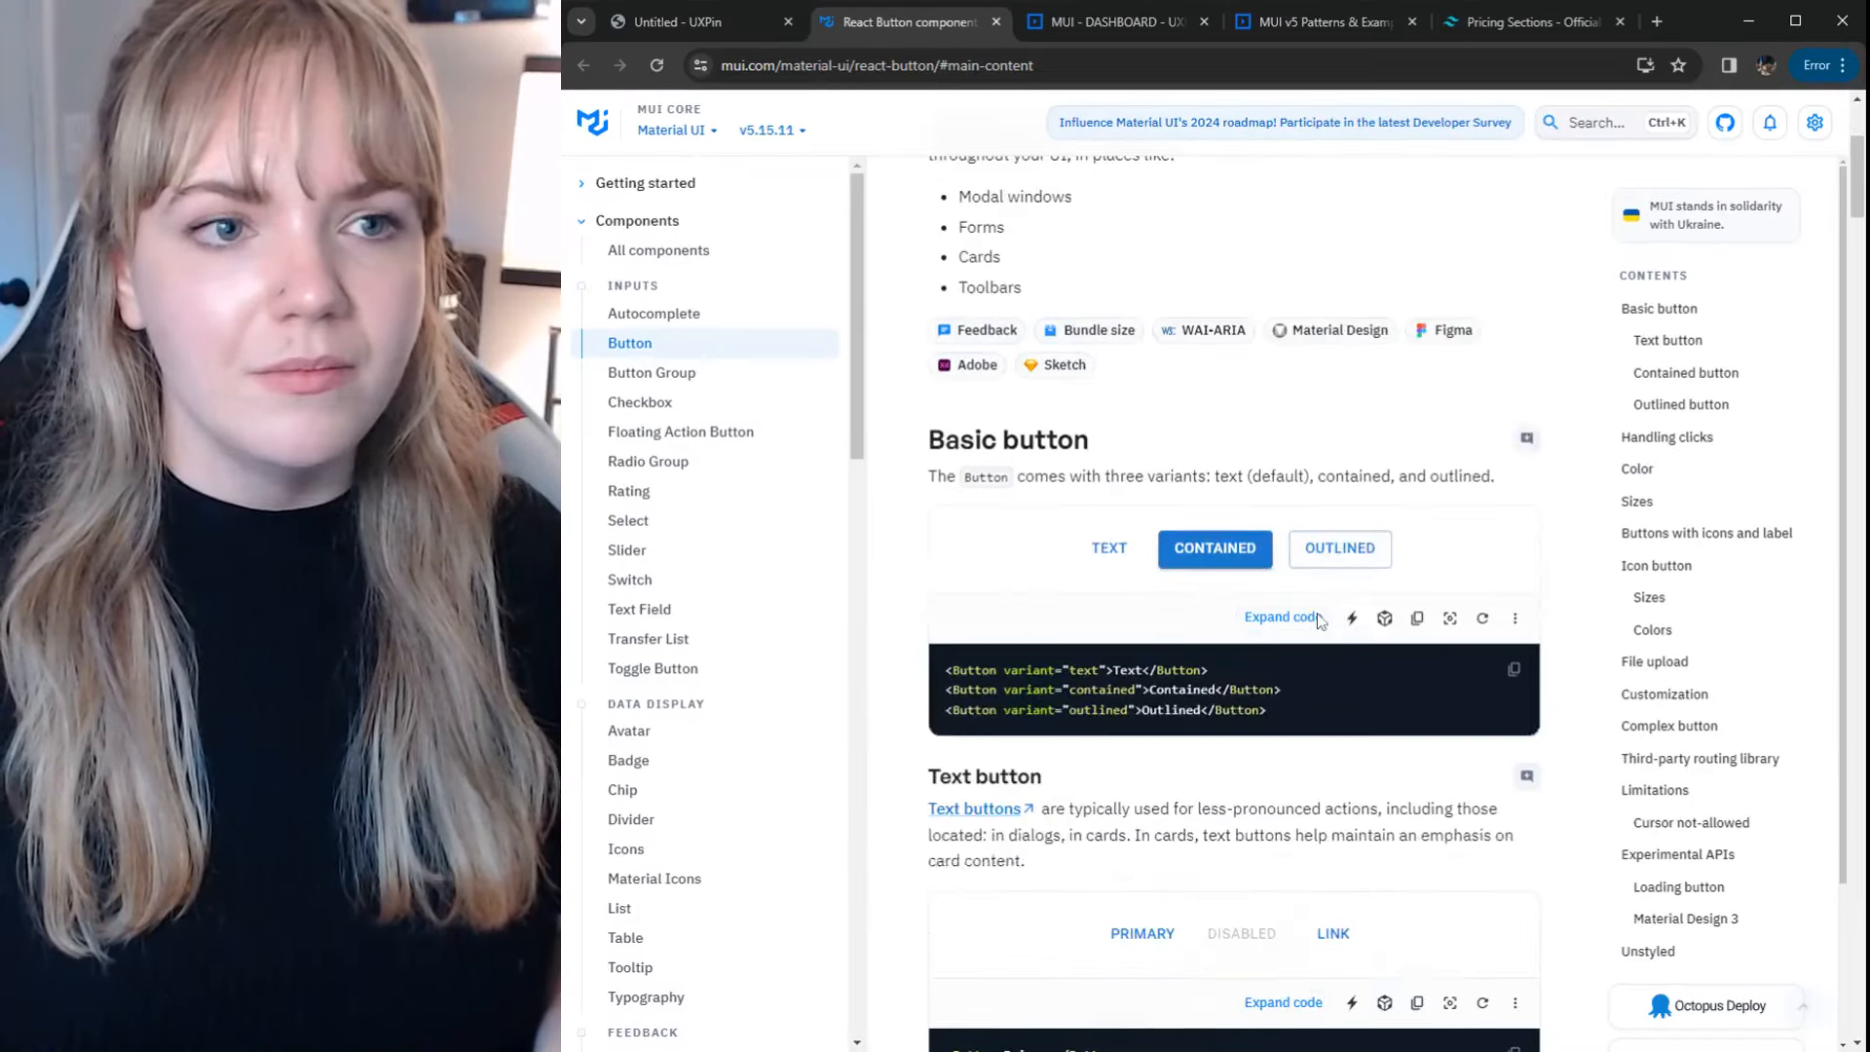
left_click(736, 25)
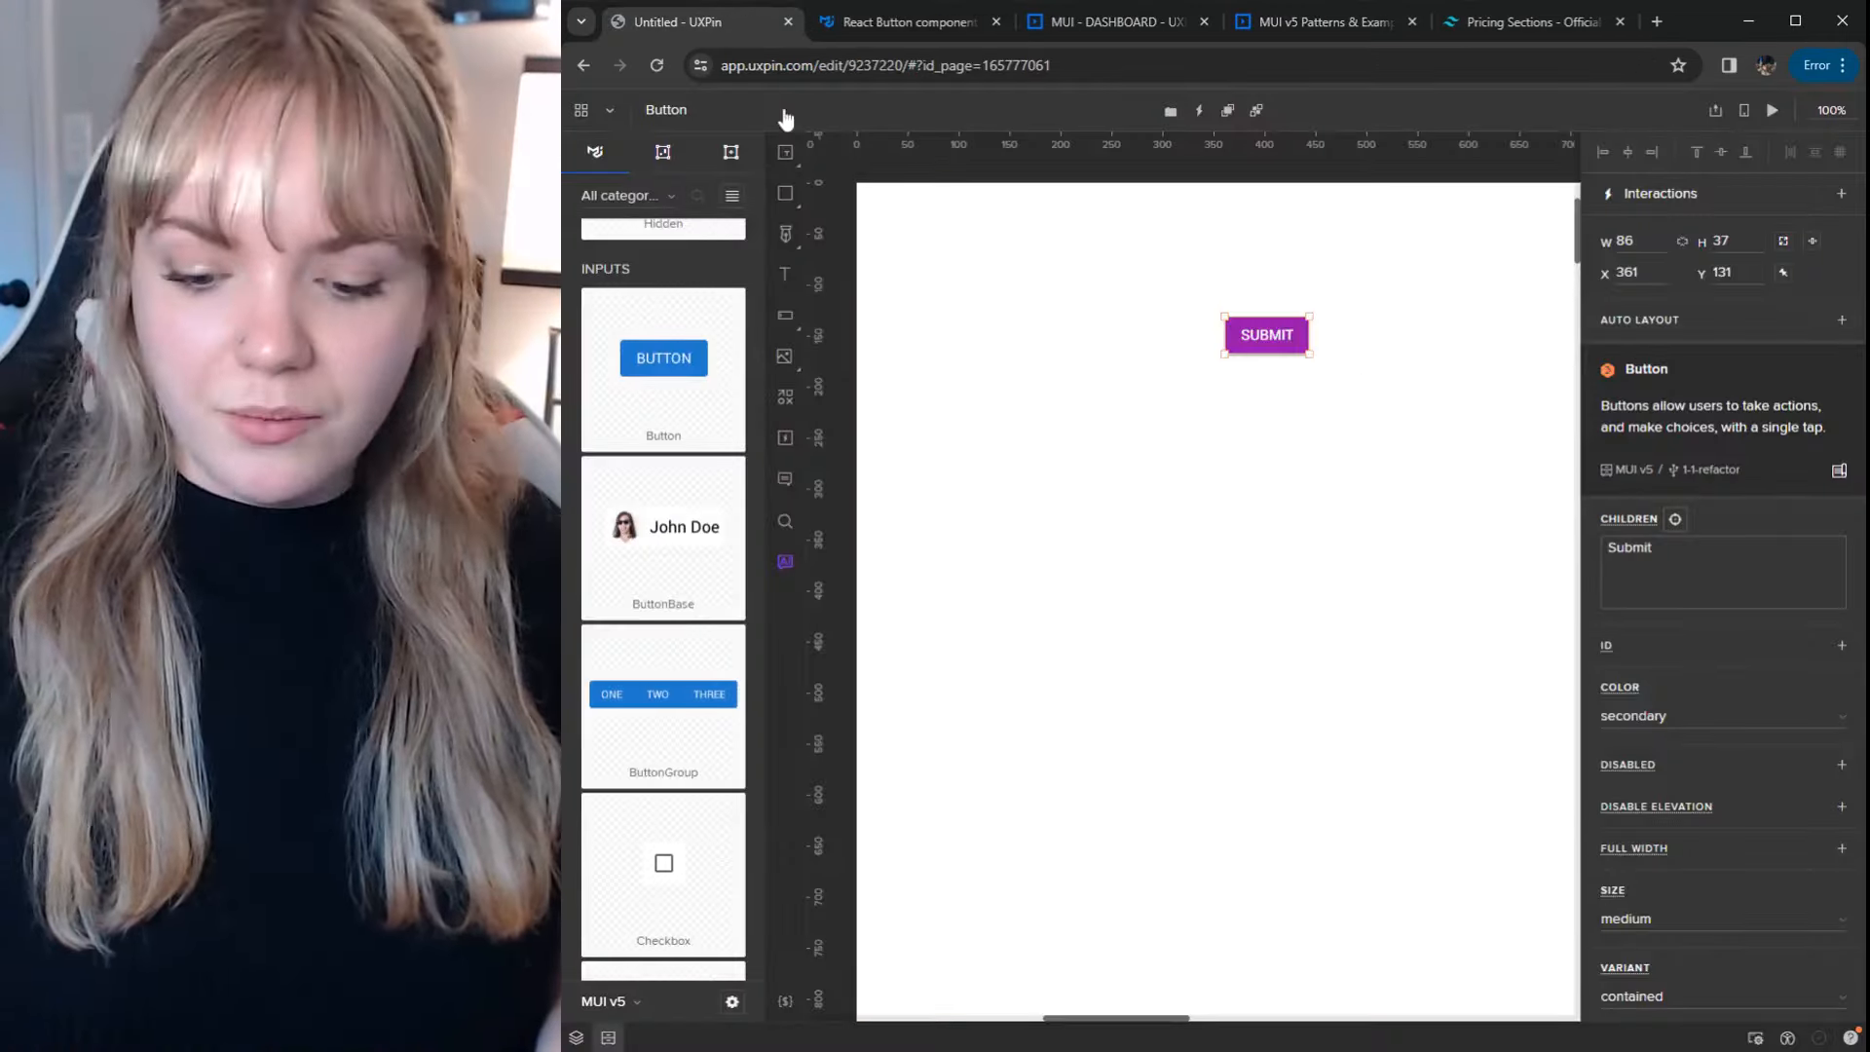
key("Delete")
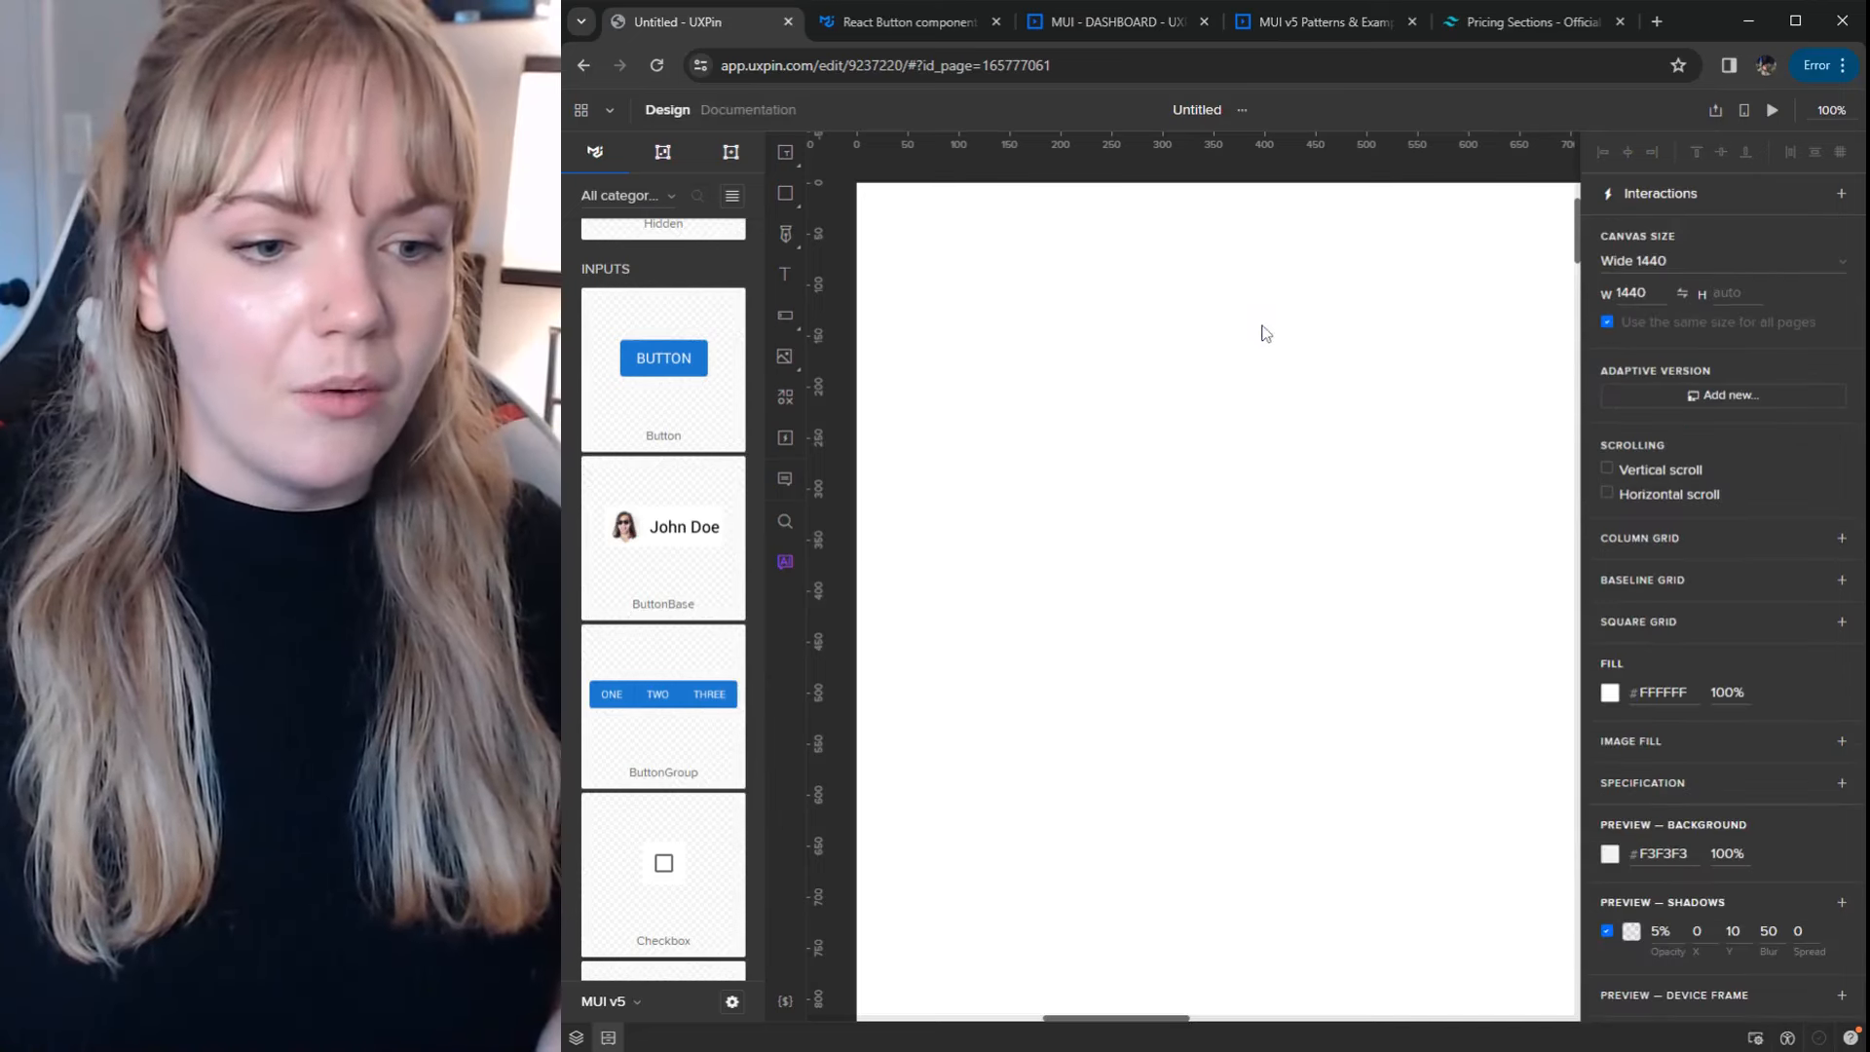
Step: Switch the component library to Tailwind and open the builder for a new custom component
left_click(606, 1002)
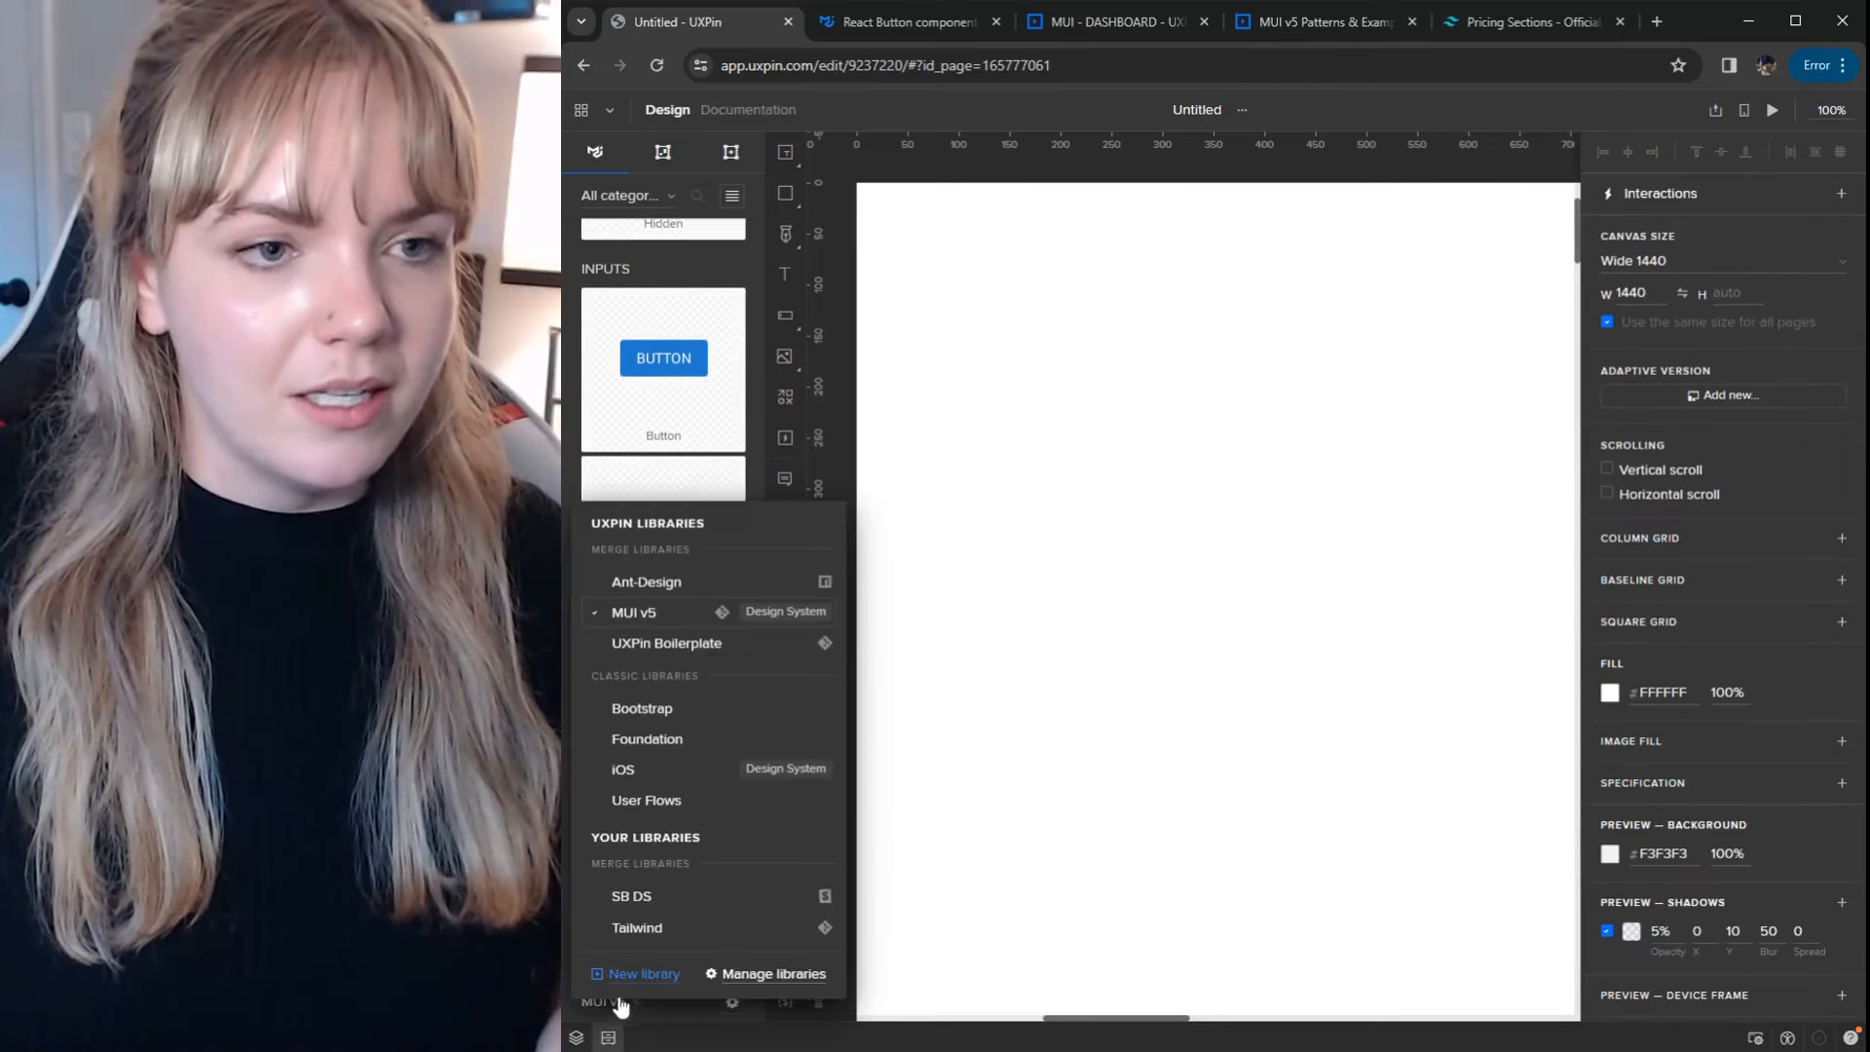
left_click(641, 926)
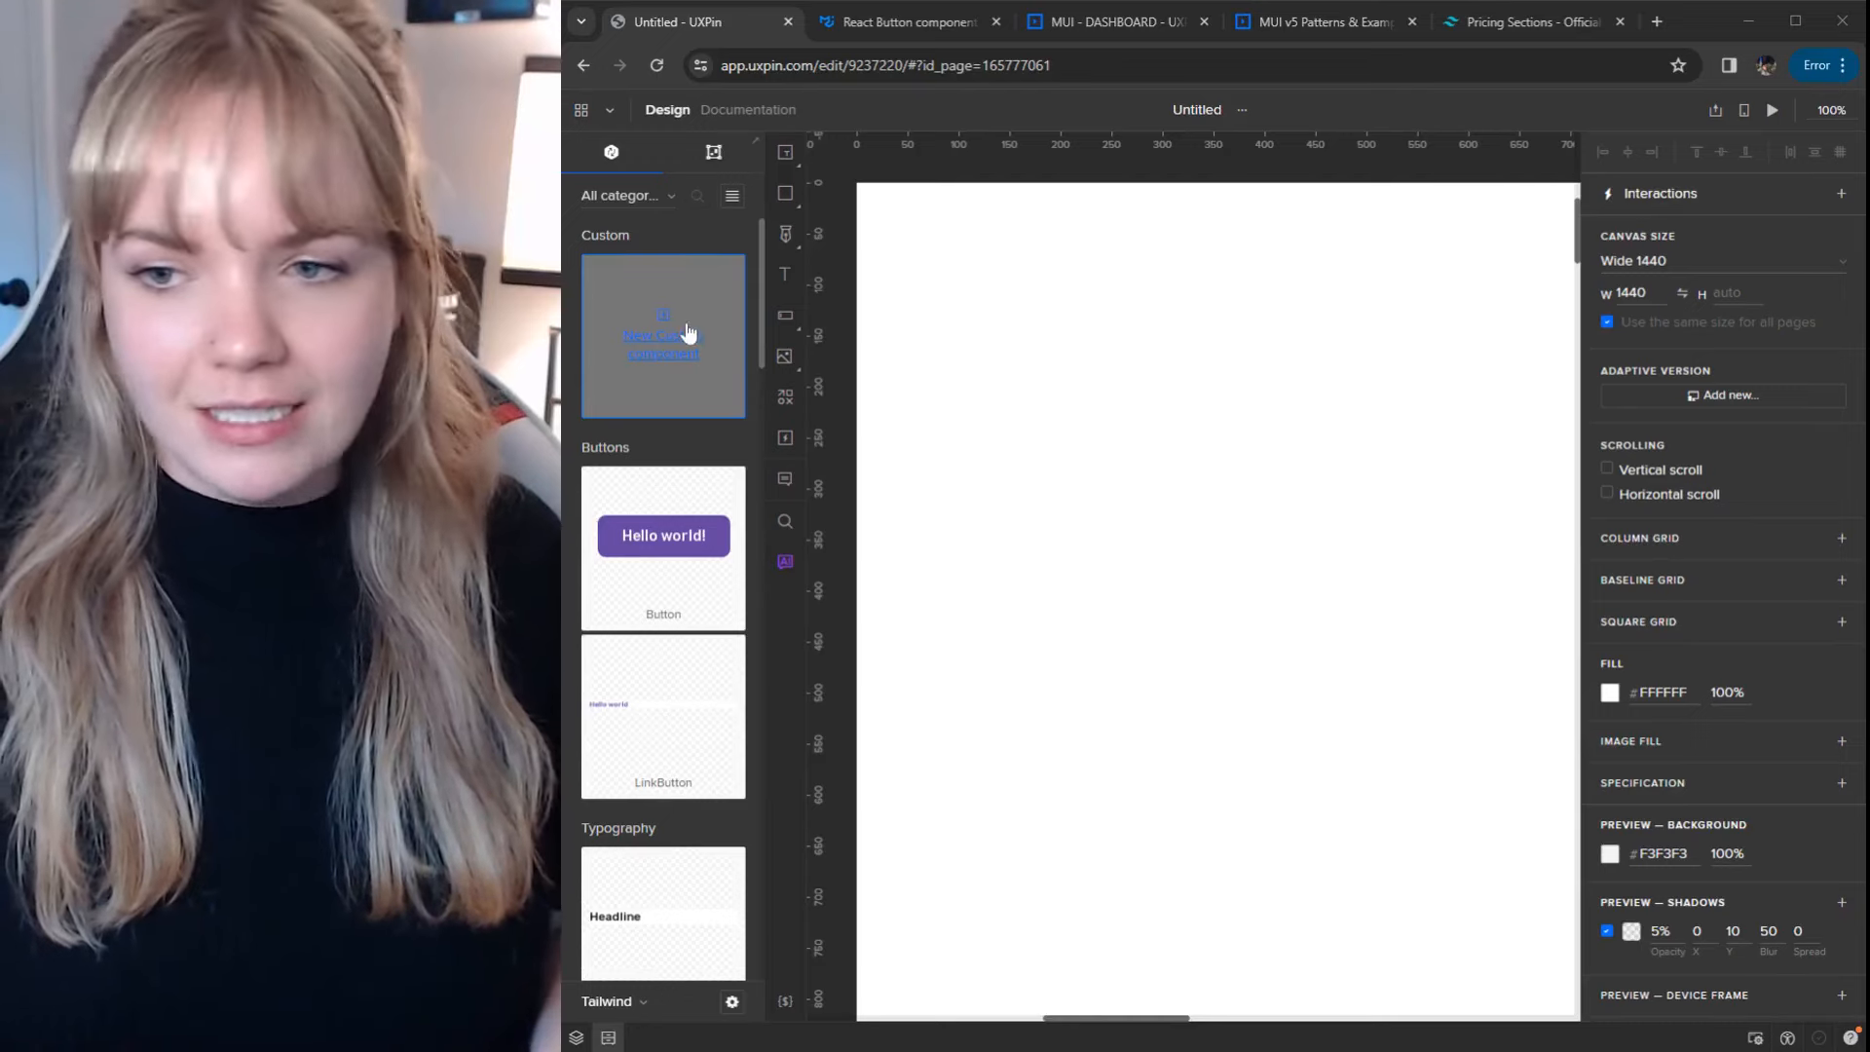
left_click(682, 337)
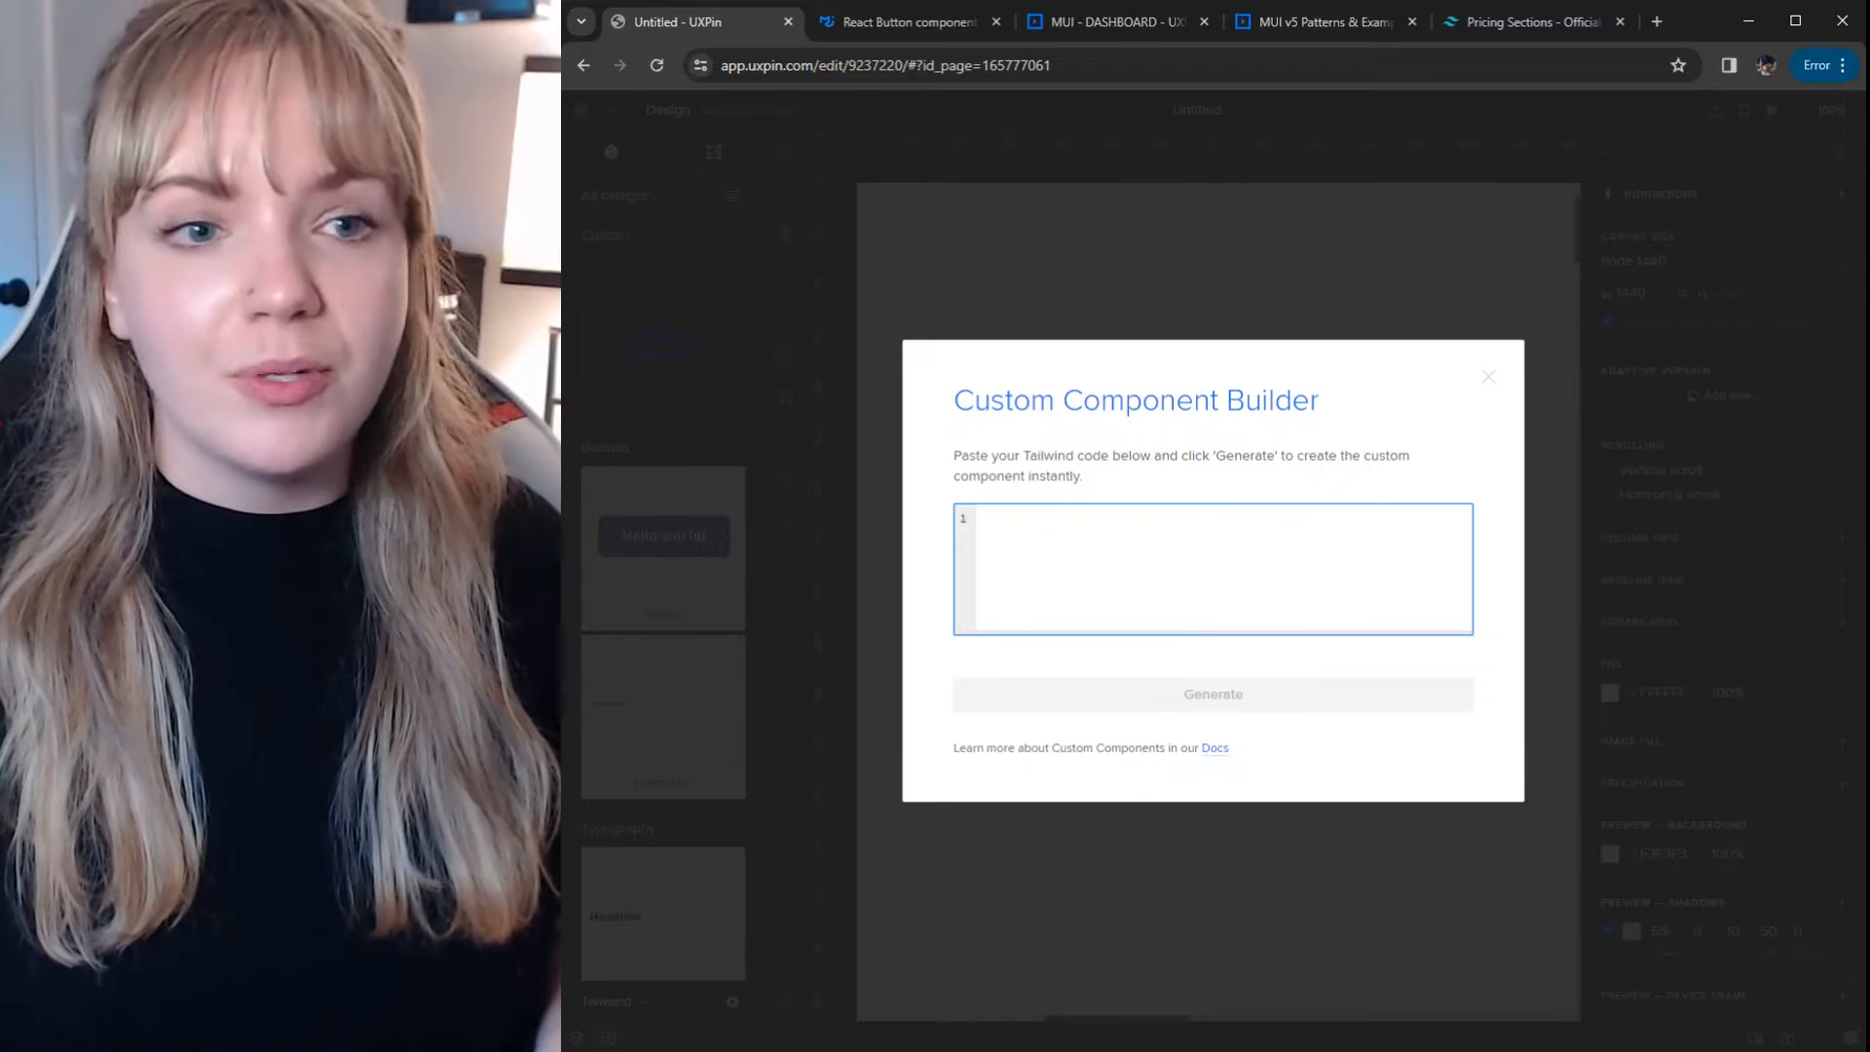
Step: Copy the HTML code of the "Single price with details" pricing section from Tailwind UI and paste it into the Custom Component Builder
left_click(1520, 37)
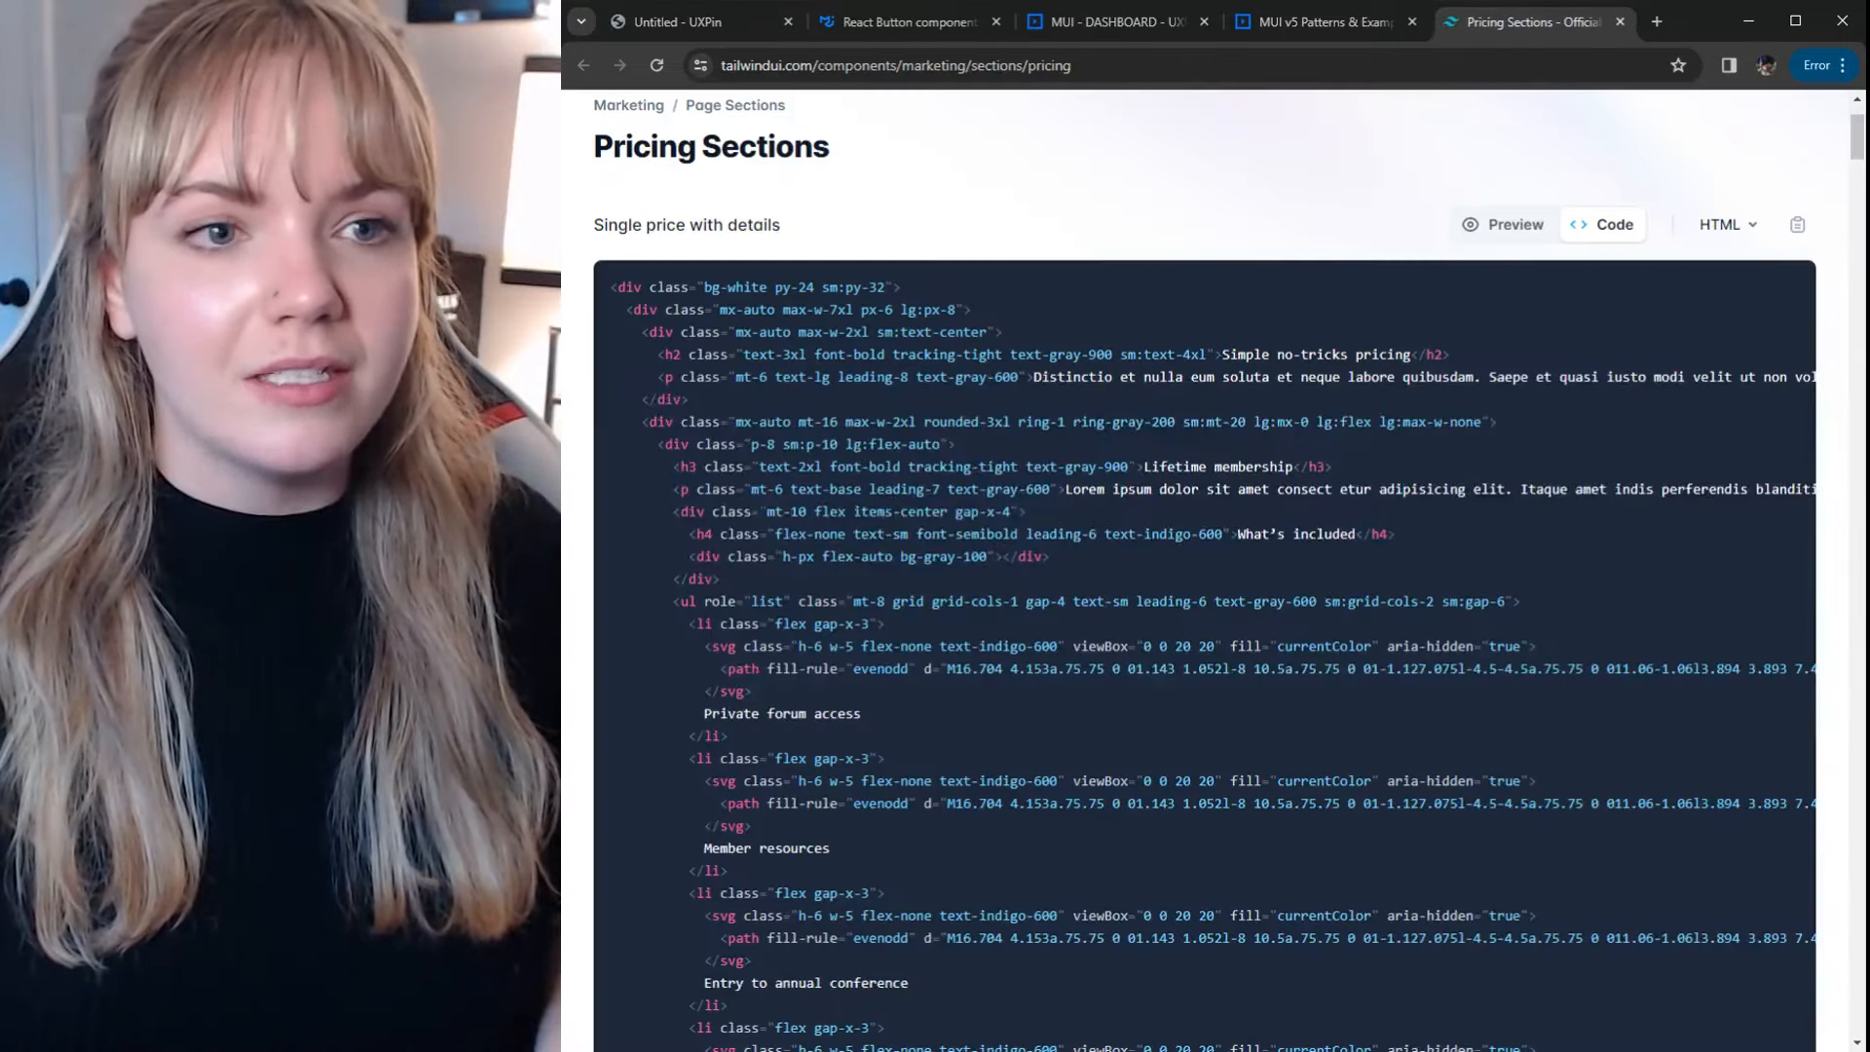
scroll(1176, 290, "up", 2)
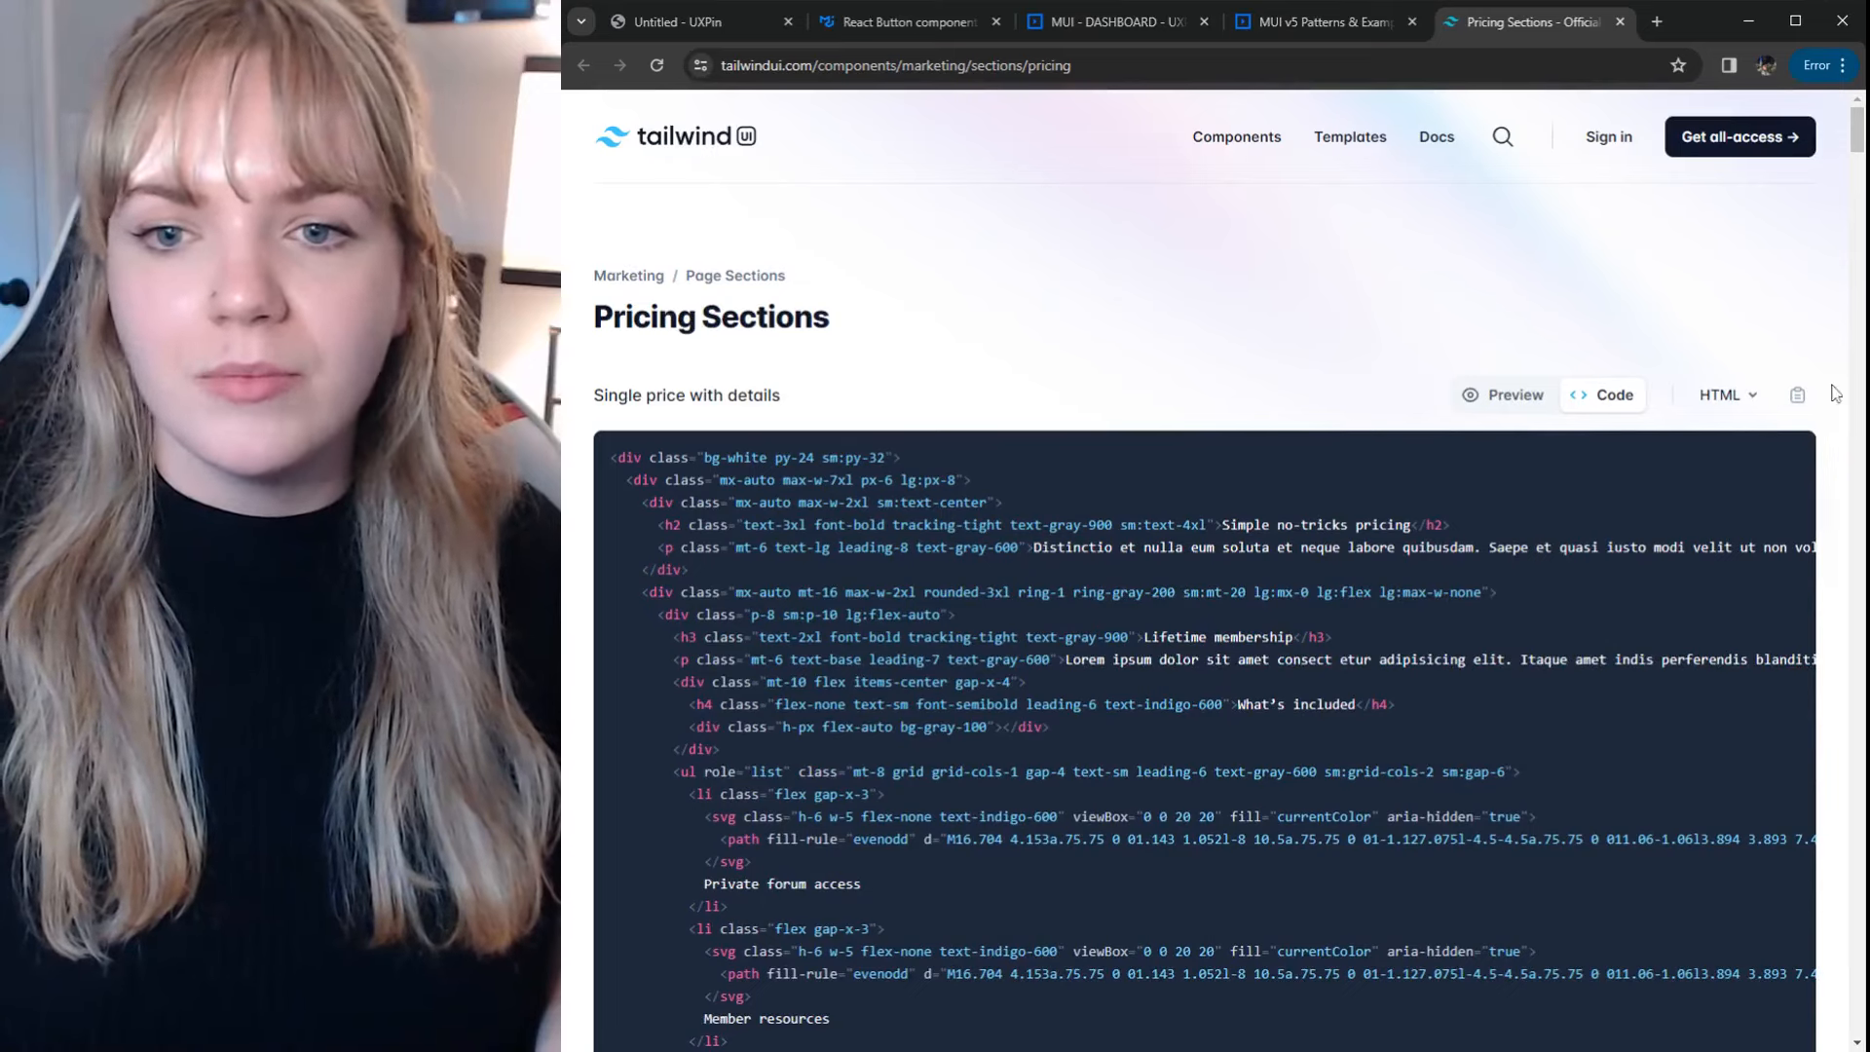
left_click(1801, 403)
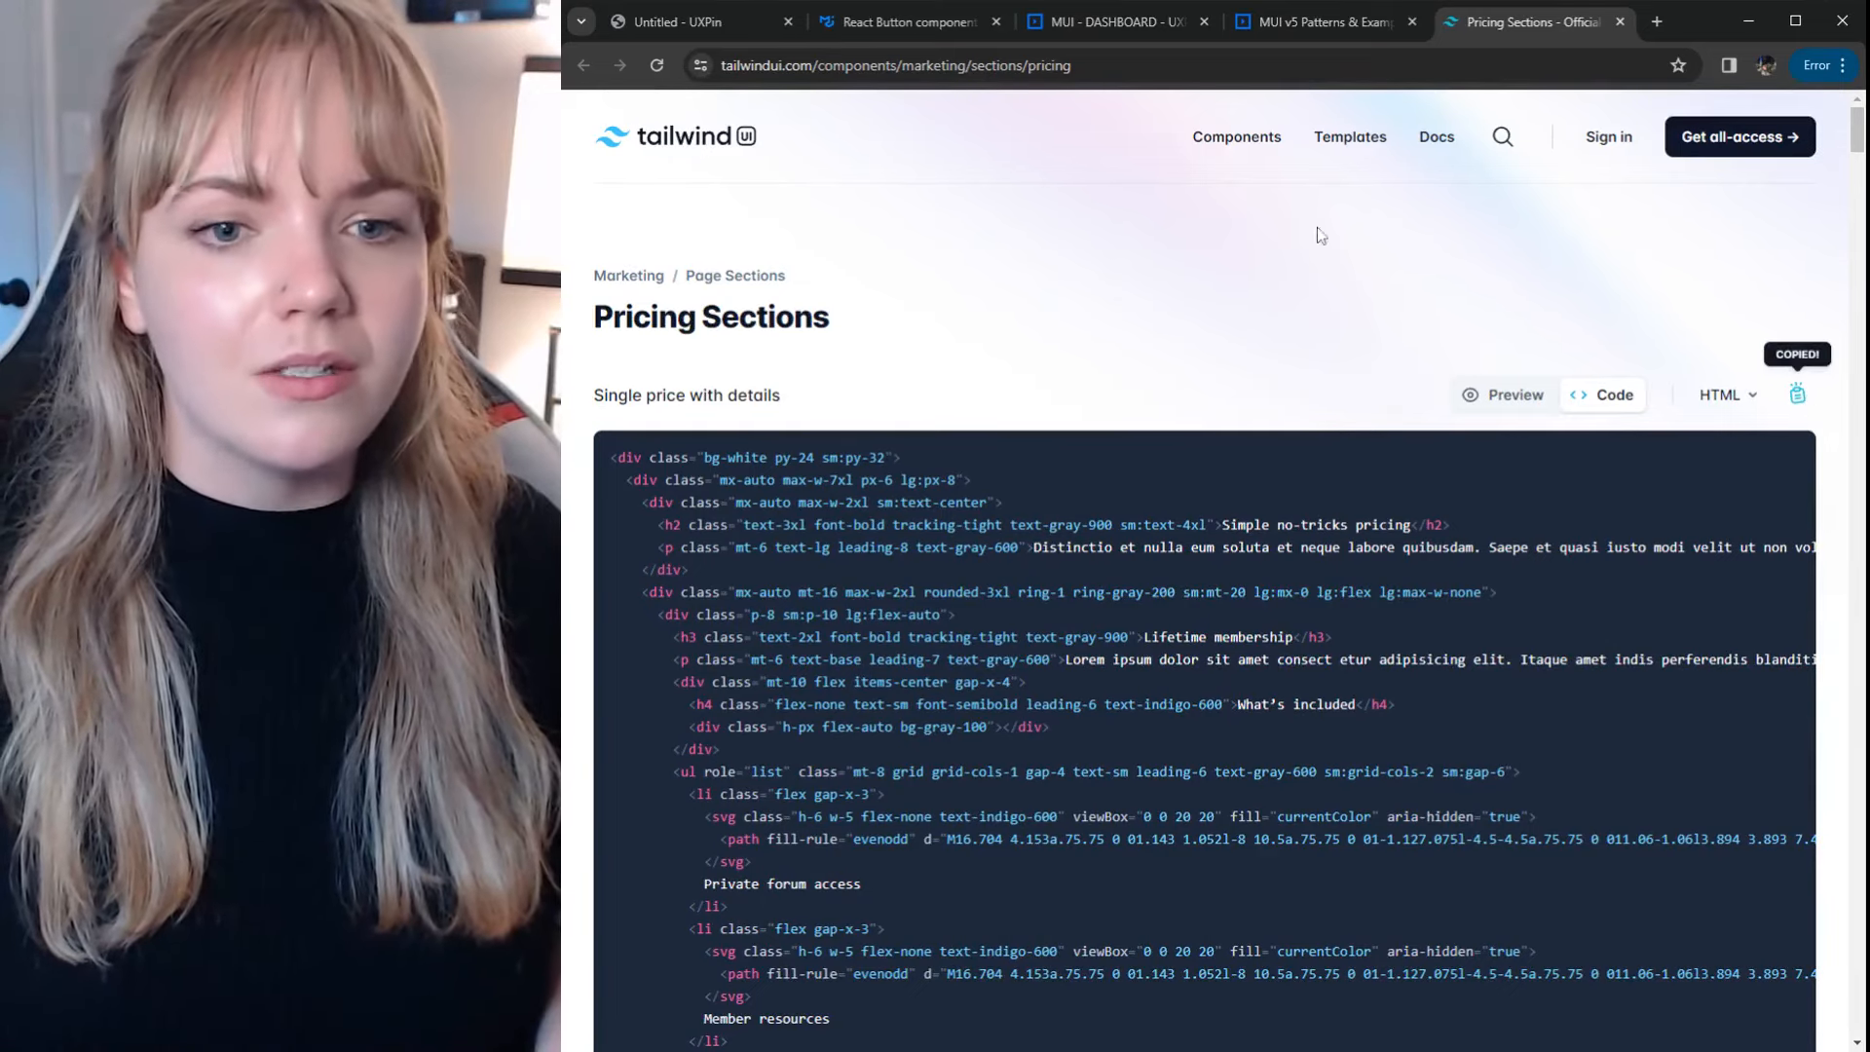
left_click(687, 24)
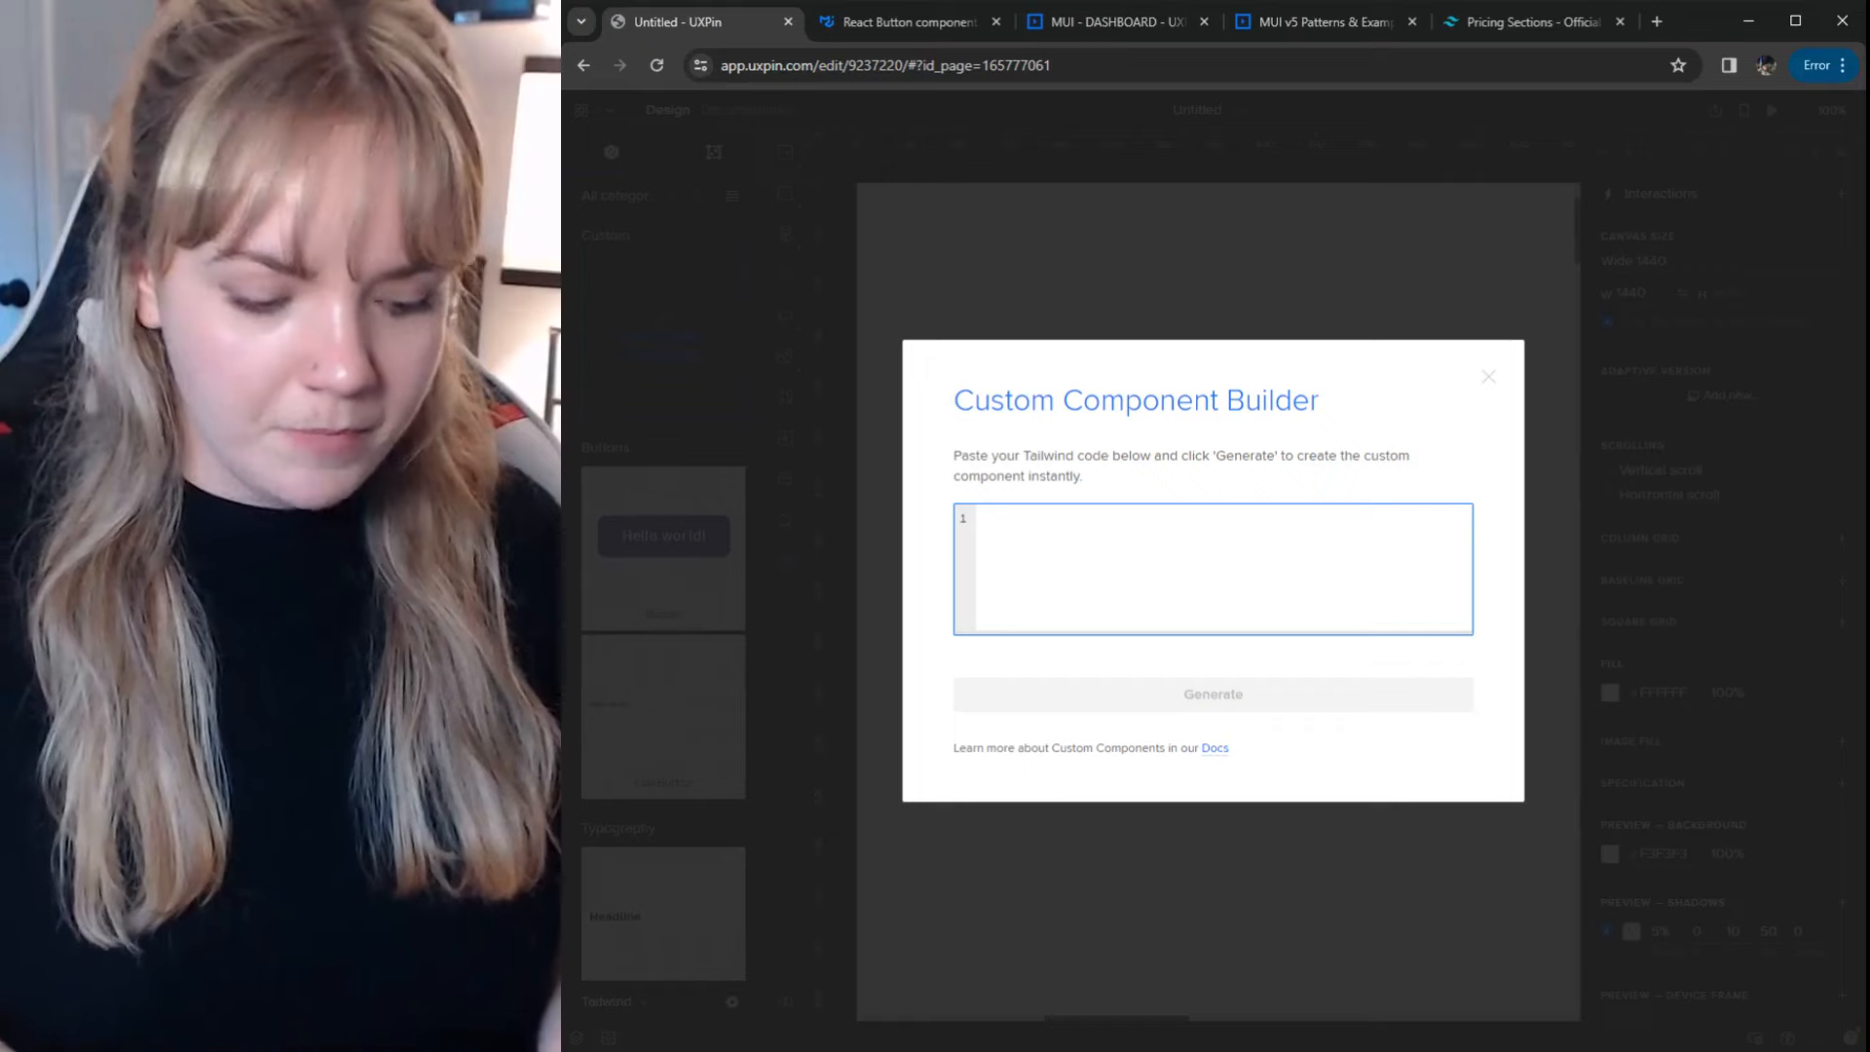
key("ctrl+v")
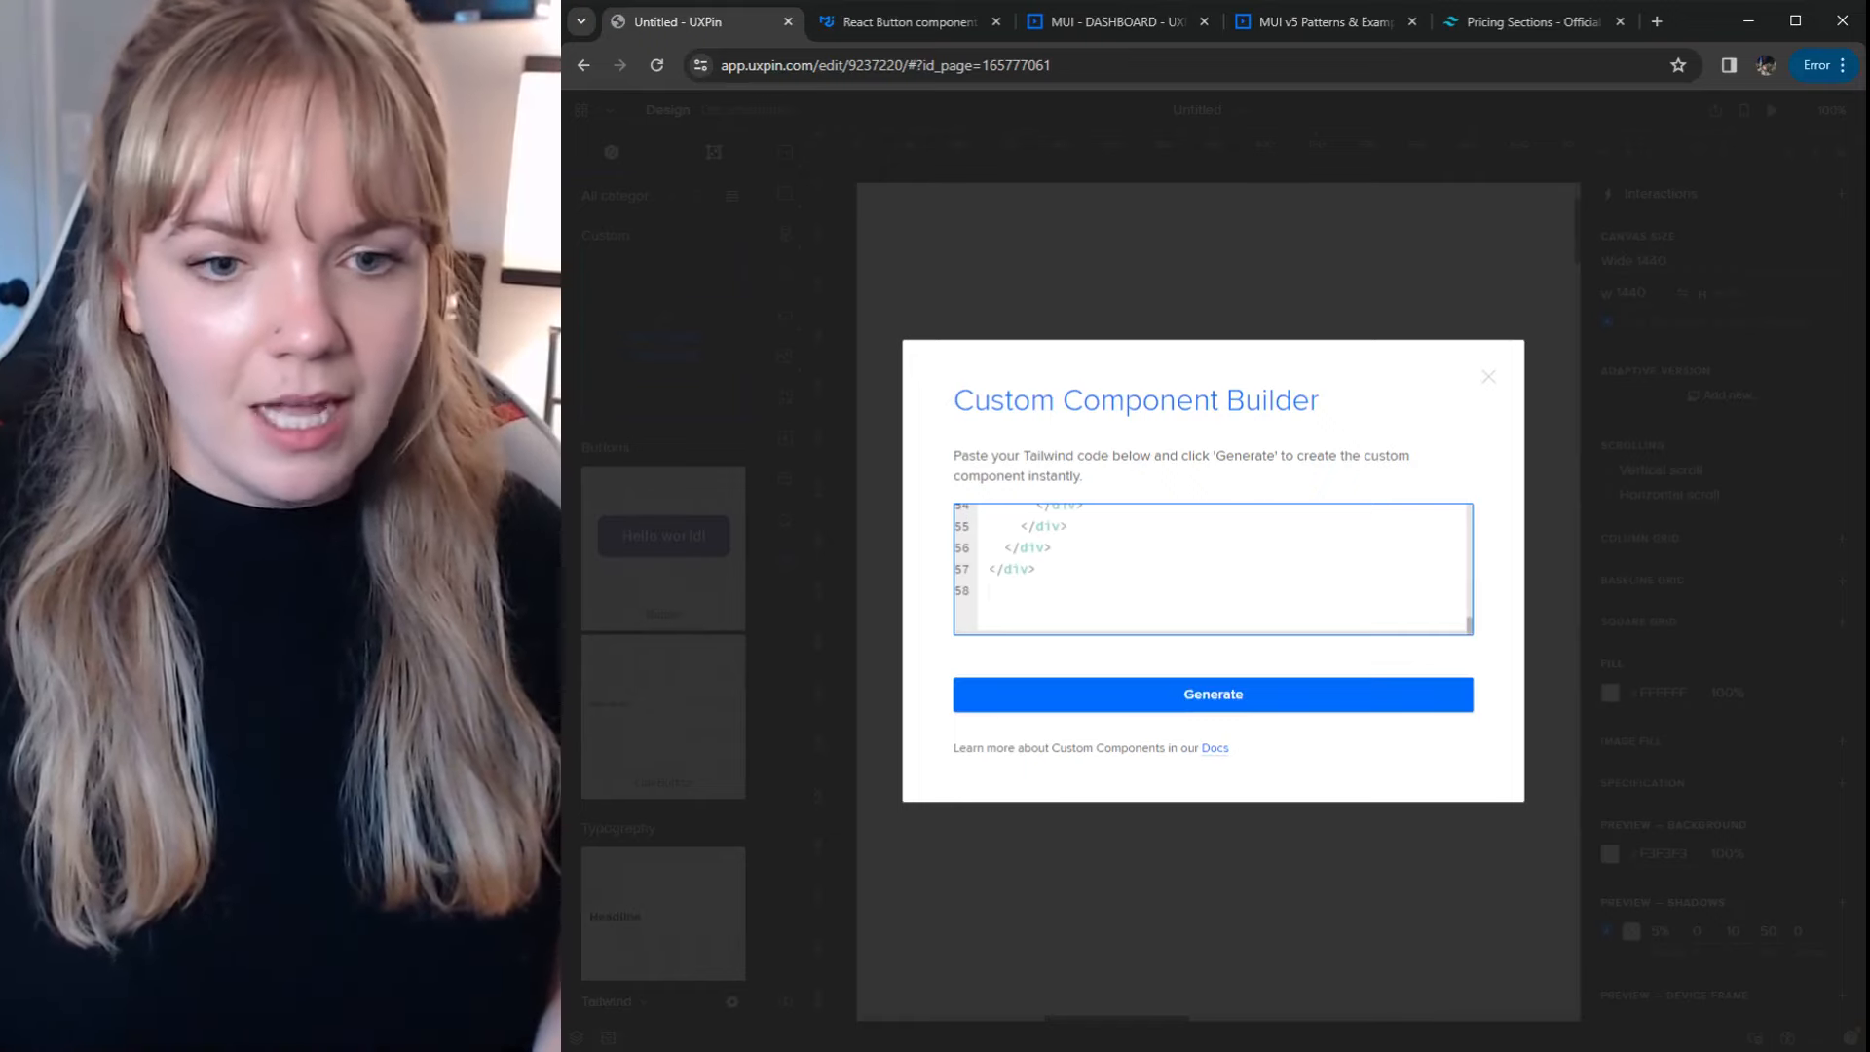
Step: Generate the pricing section component from the pasted Tailwind code and position it near the top of the canvas
left_click(1153, 701)
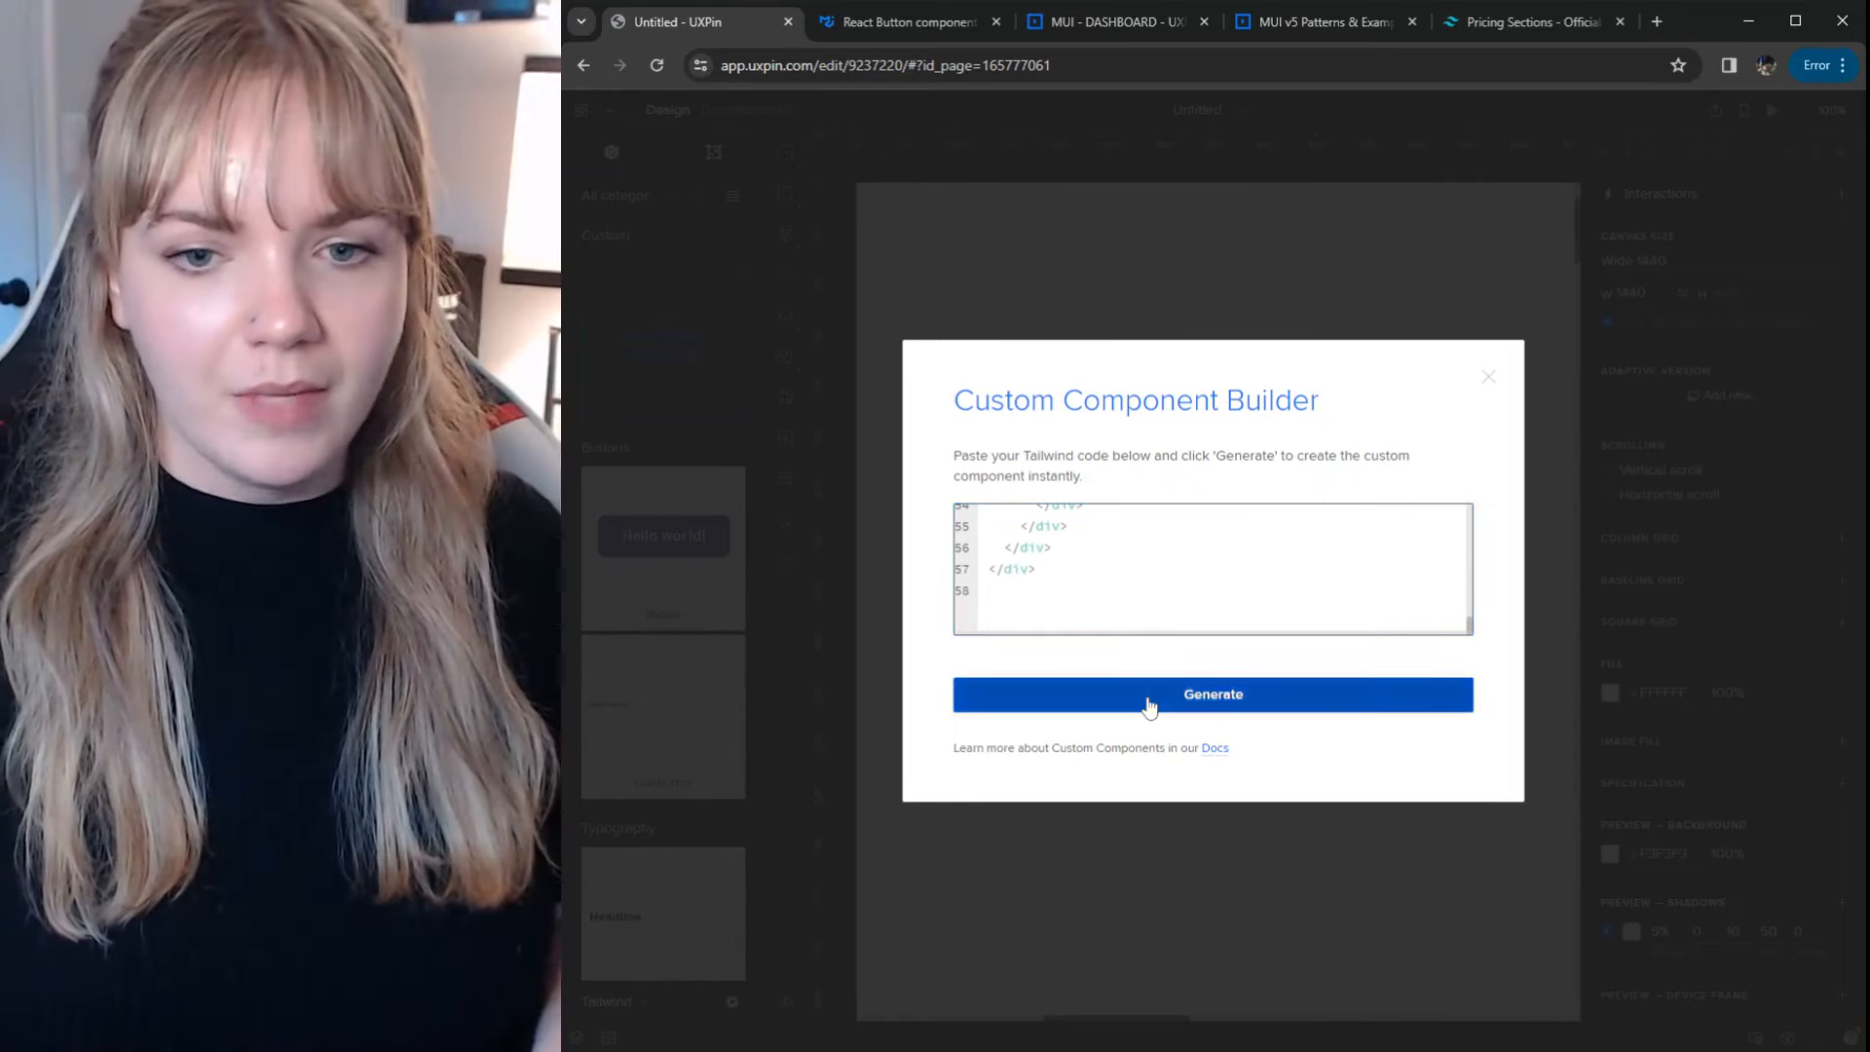
left_click_drag(1352, 774, 1218, 526)
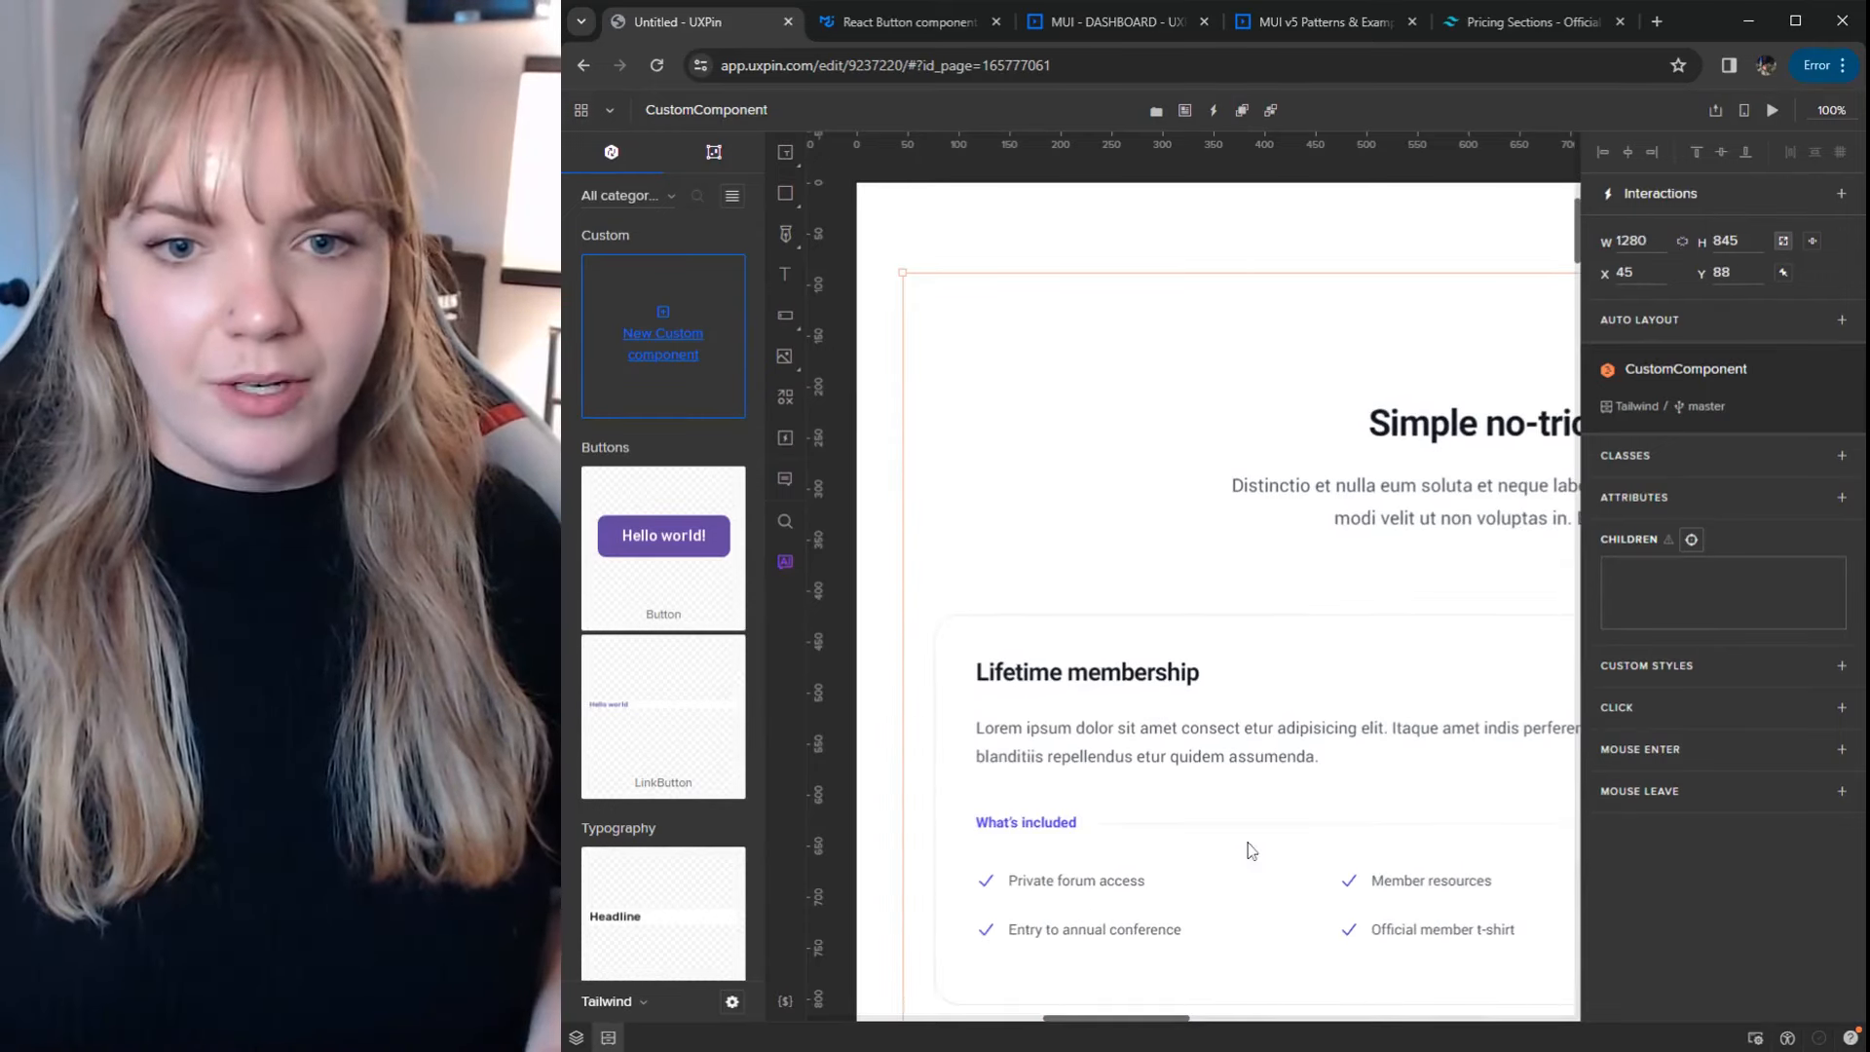
scroll(1290, 693, "down", 5)
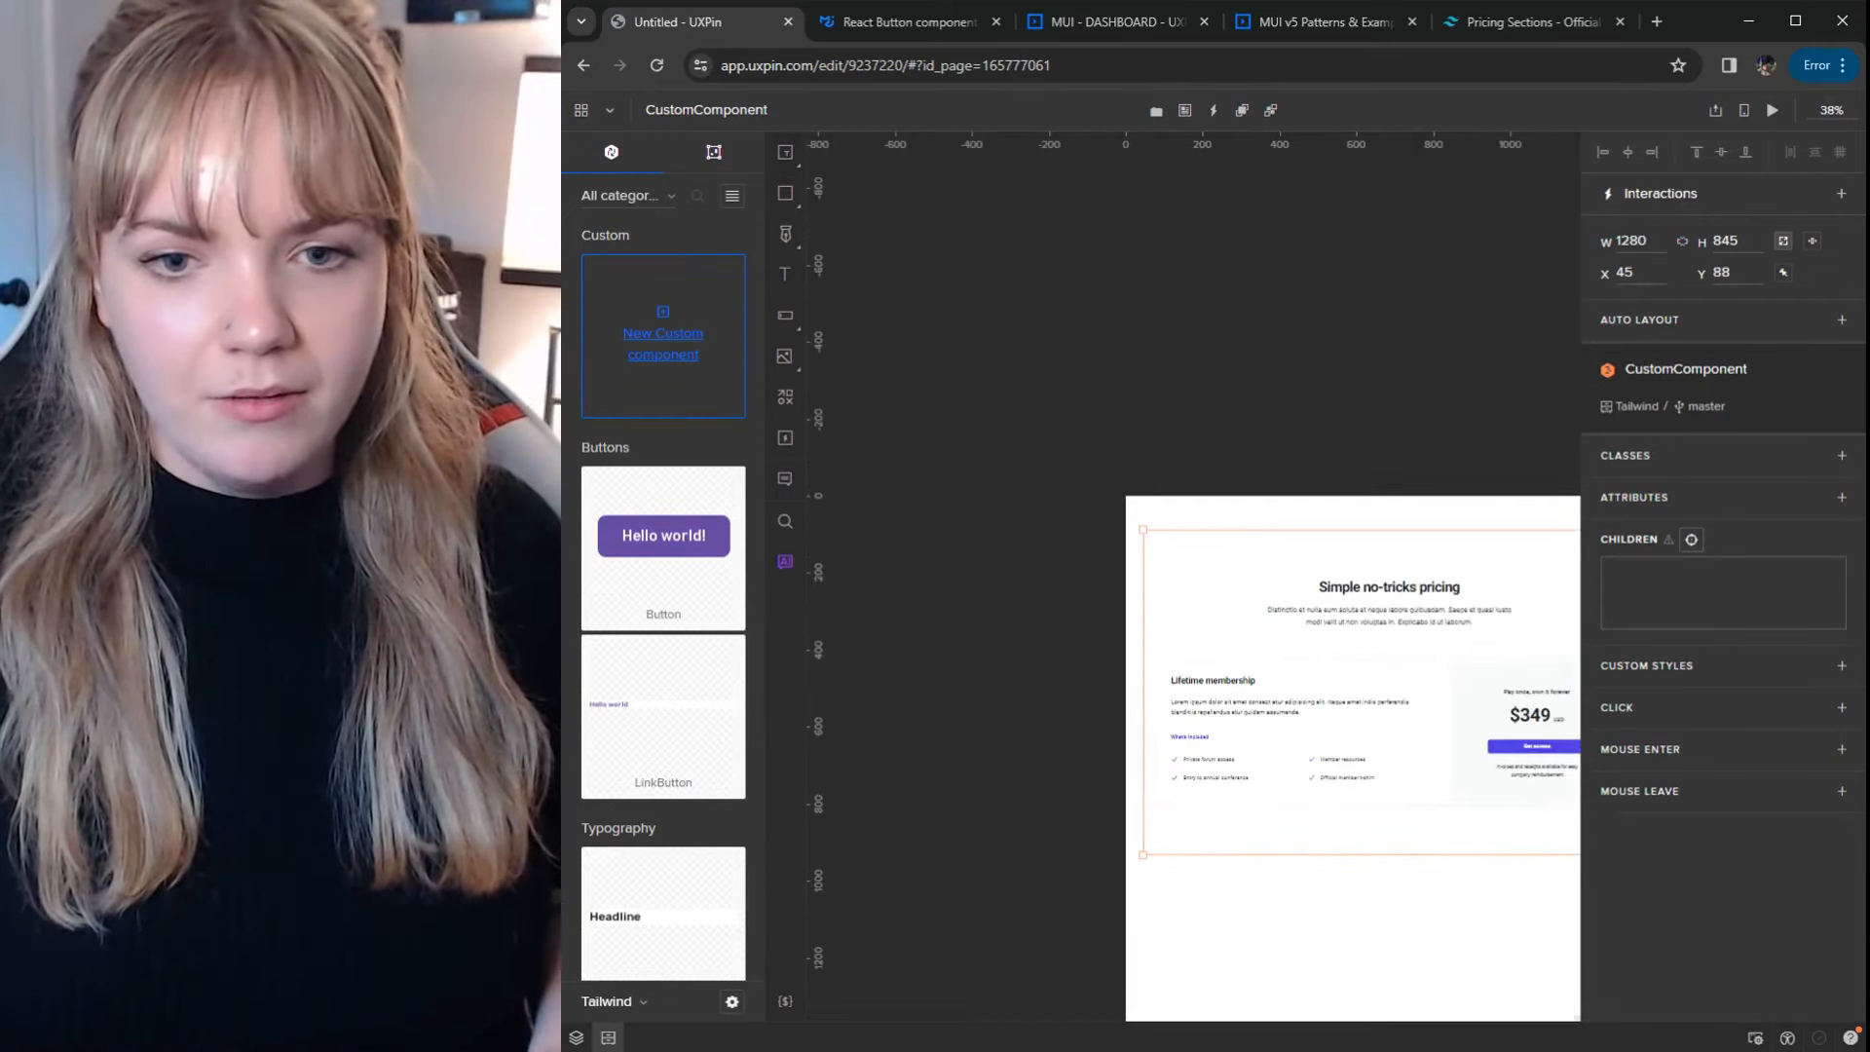
left_click_drag(1085, 1008, 1284, 1017)
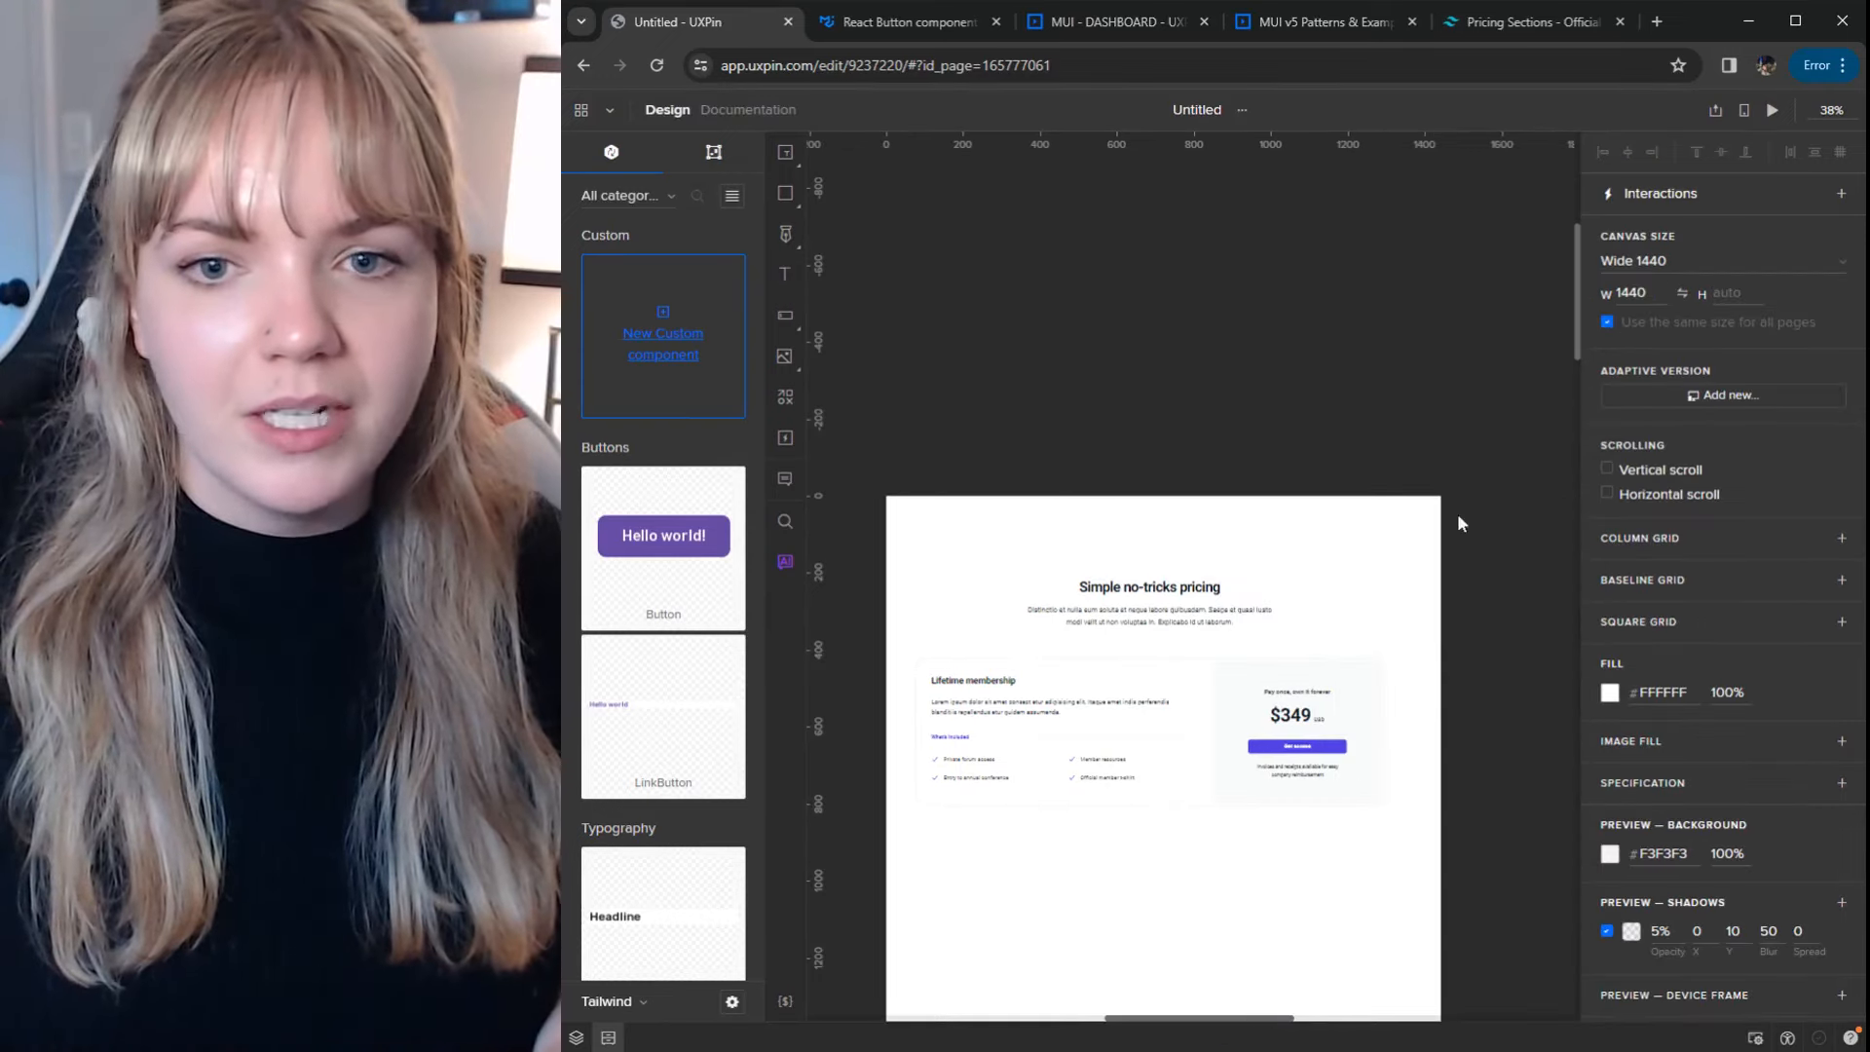
left_click_drag(1578, 330, 1571, 391)
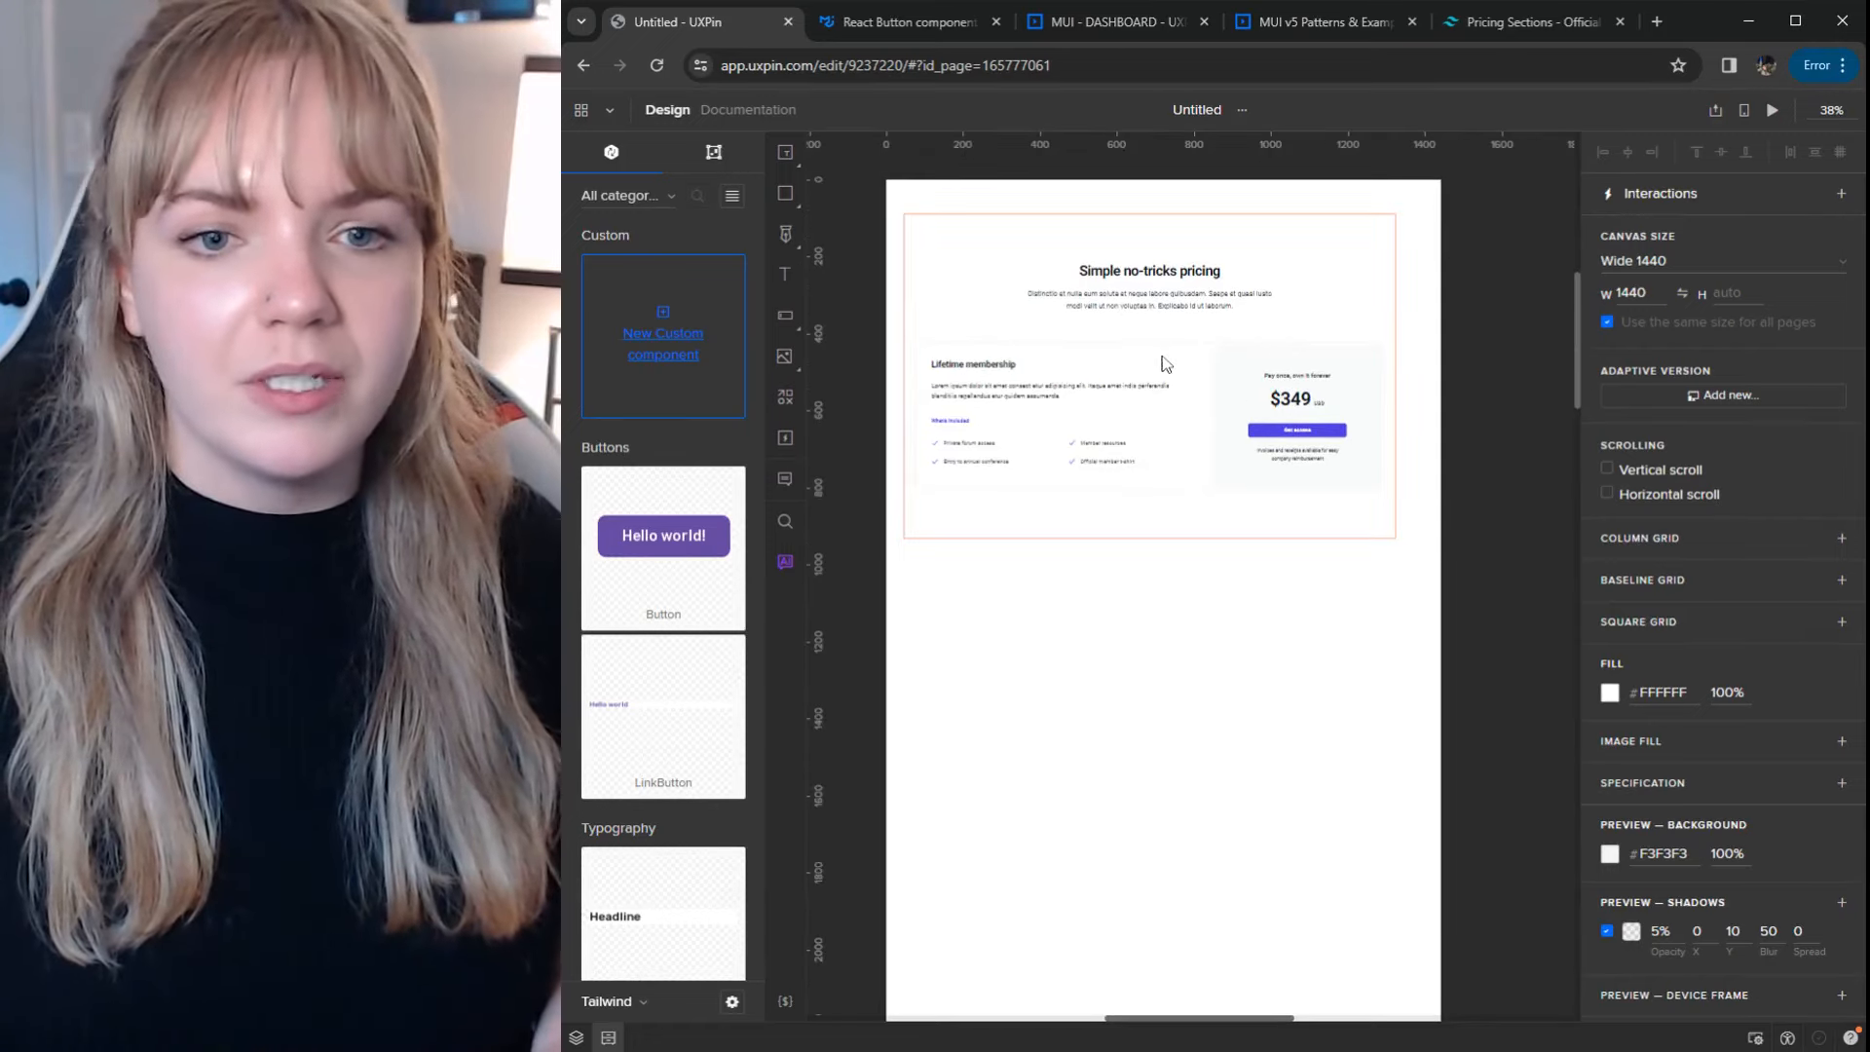
scroll(1166, 363, "up", 2)
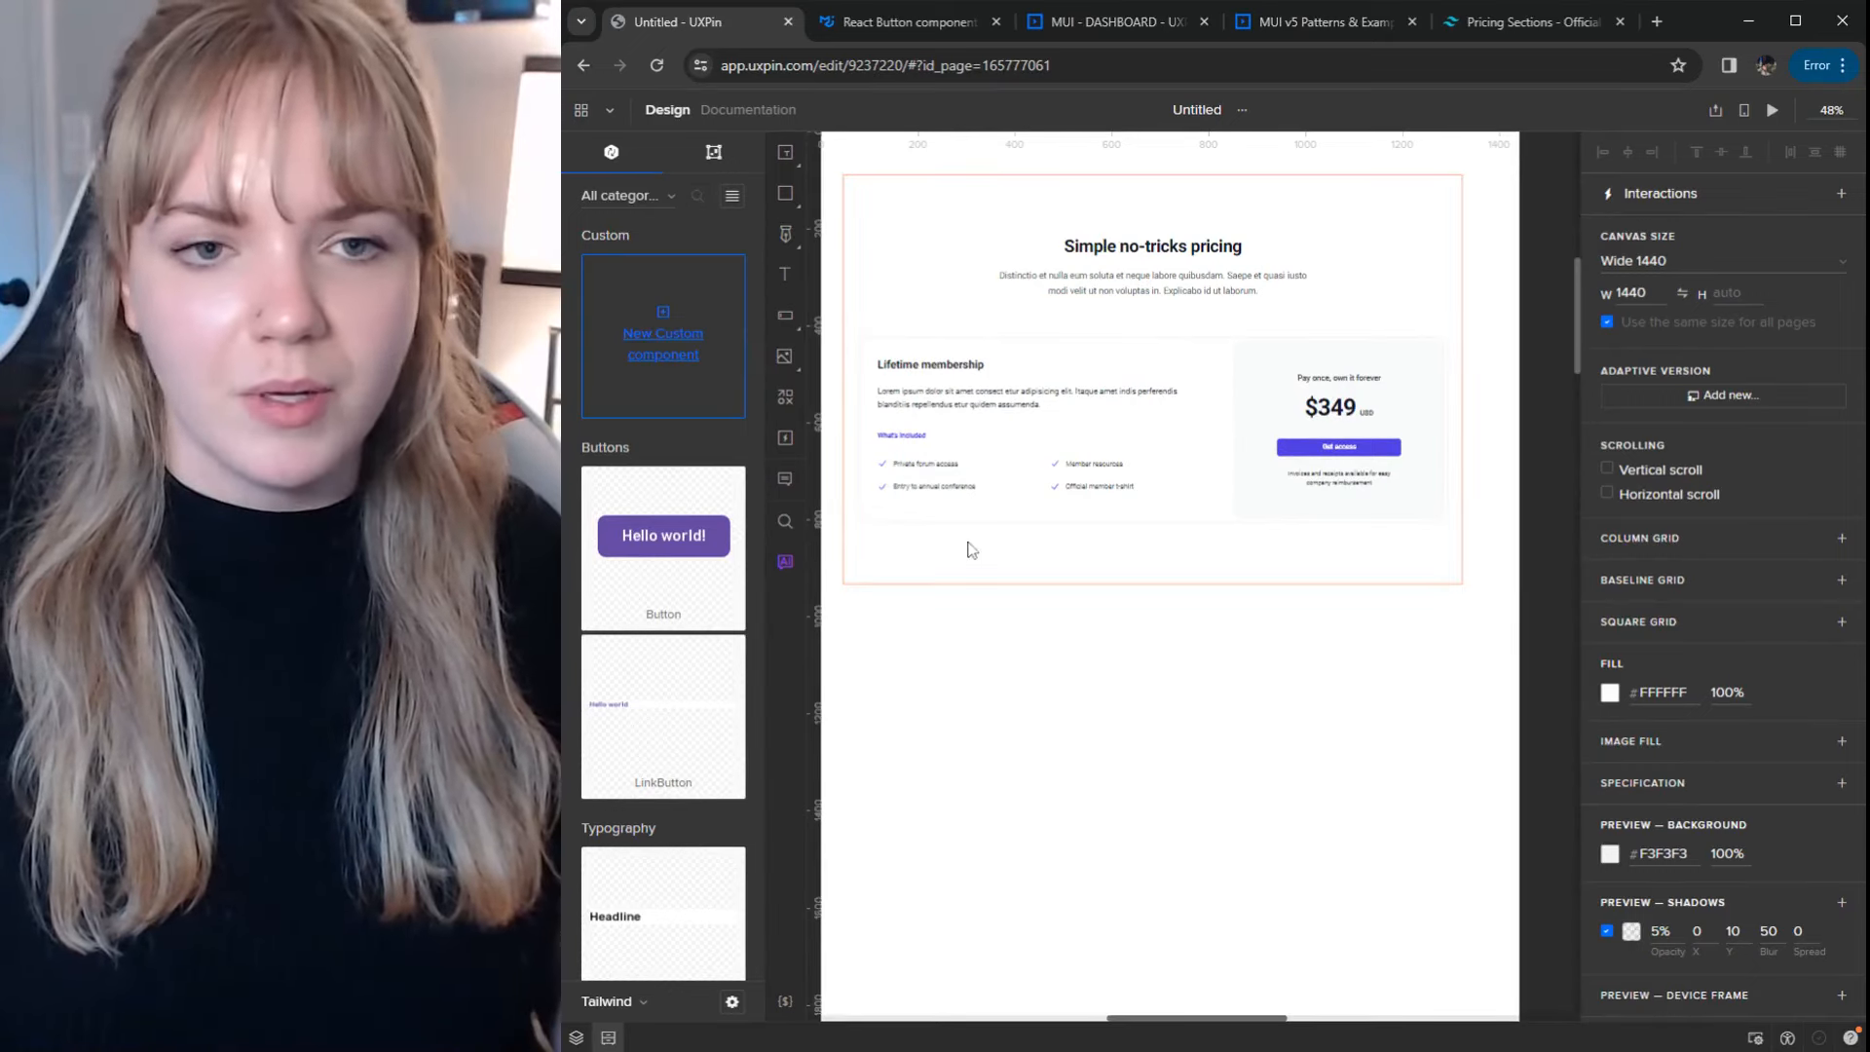
left_click_drag(1077, 367, 1131, 376)
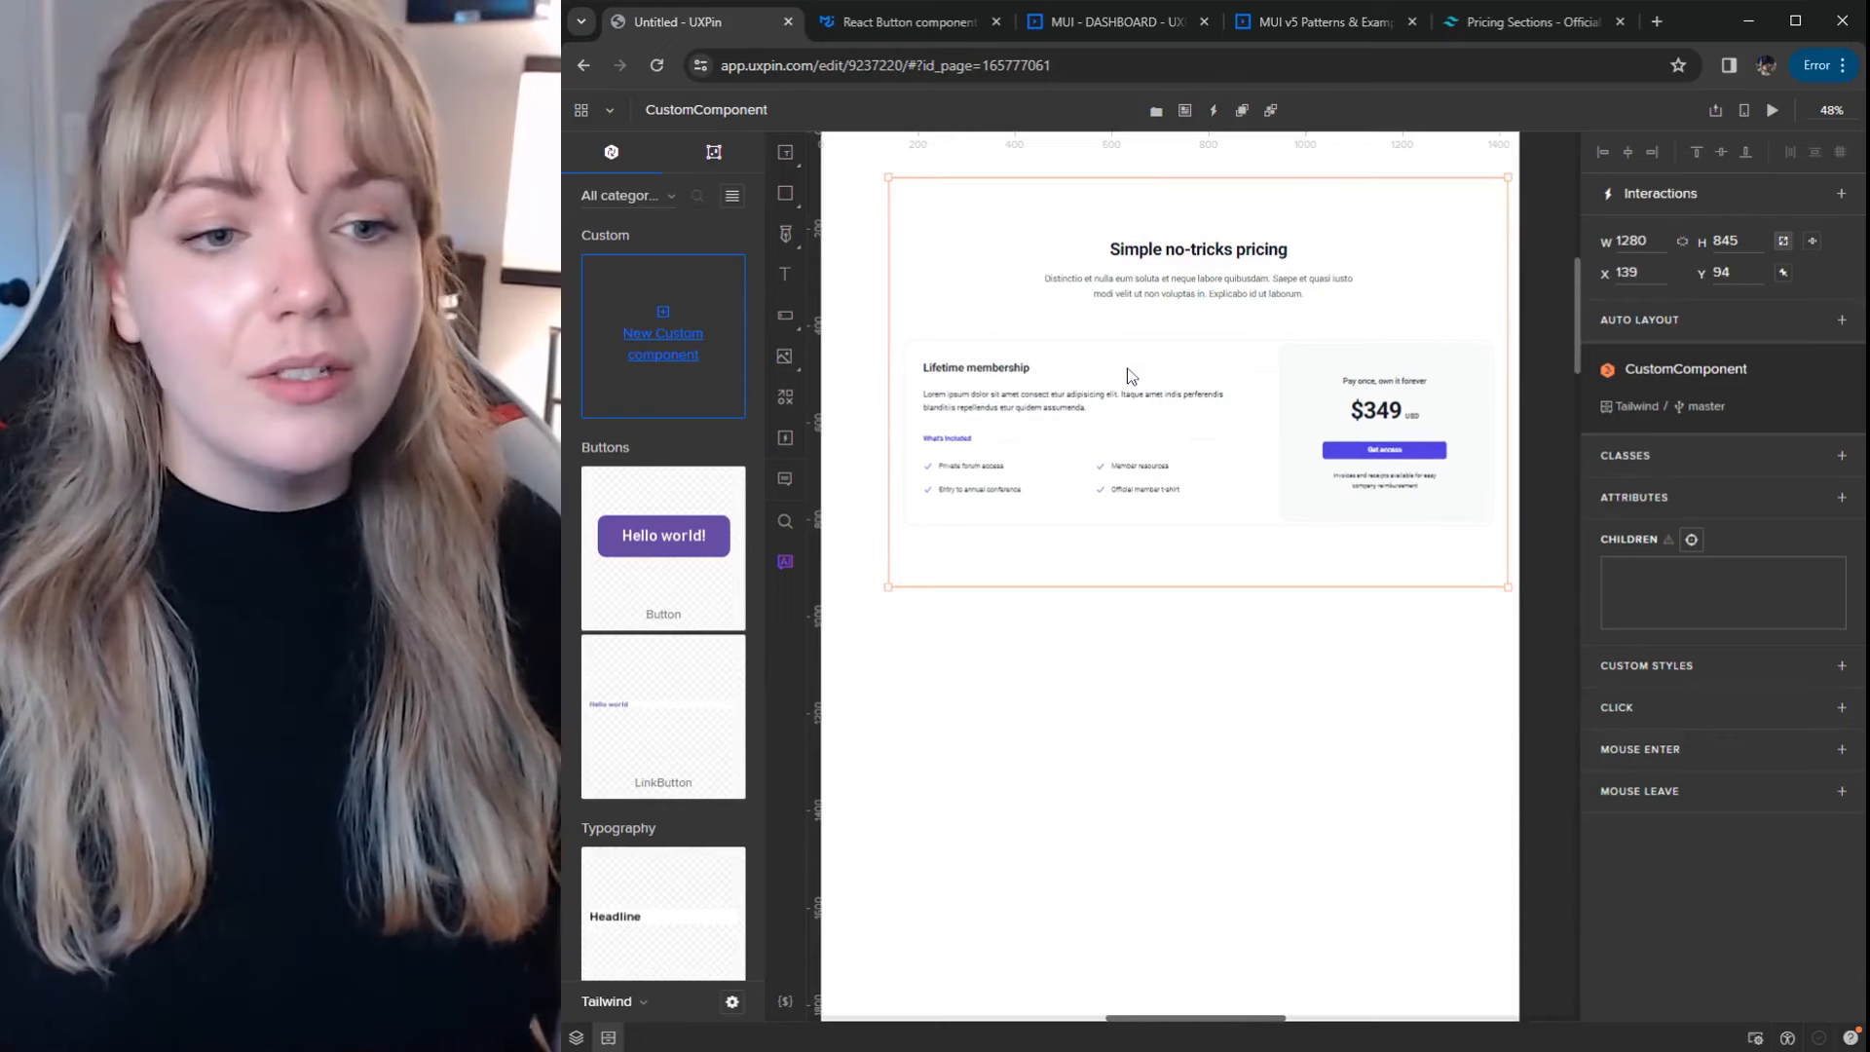
Step: Delete the pricing section and create a Tailwind CSS component with the AI Component Creator using the prompt "persona card"
key("Delete")
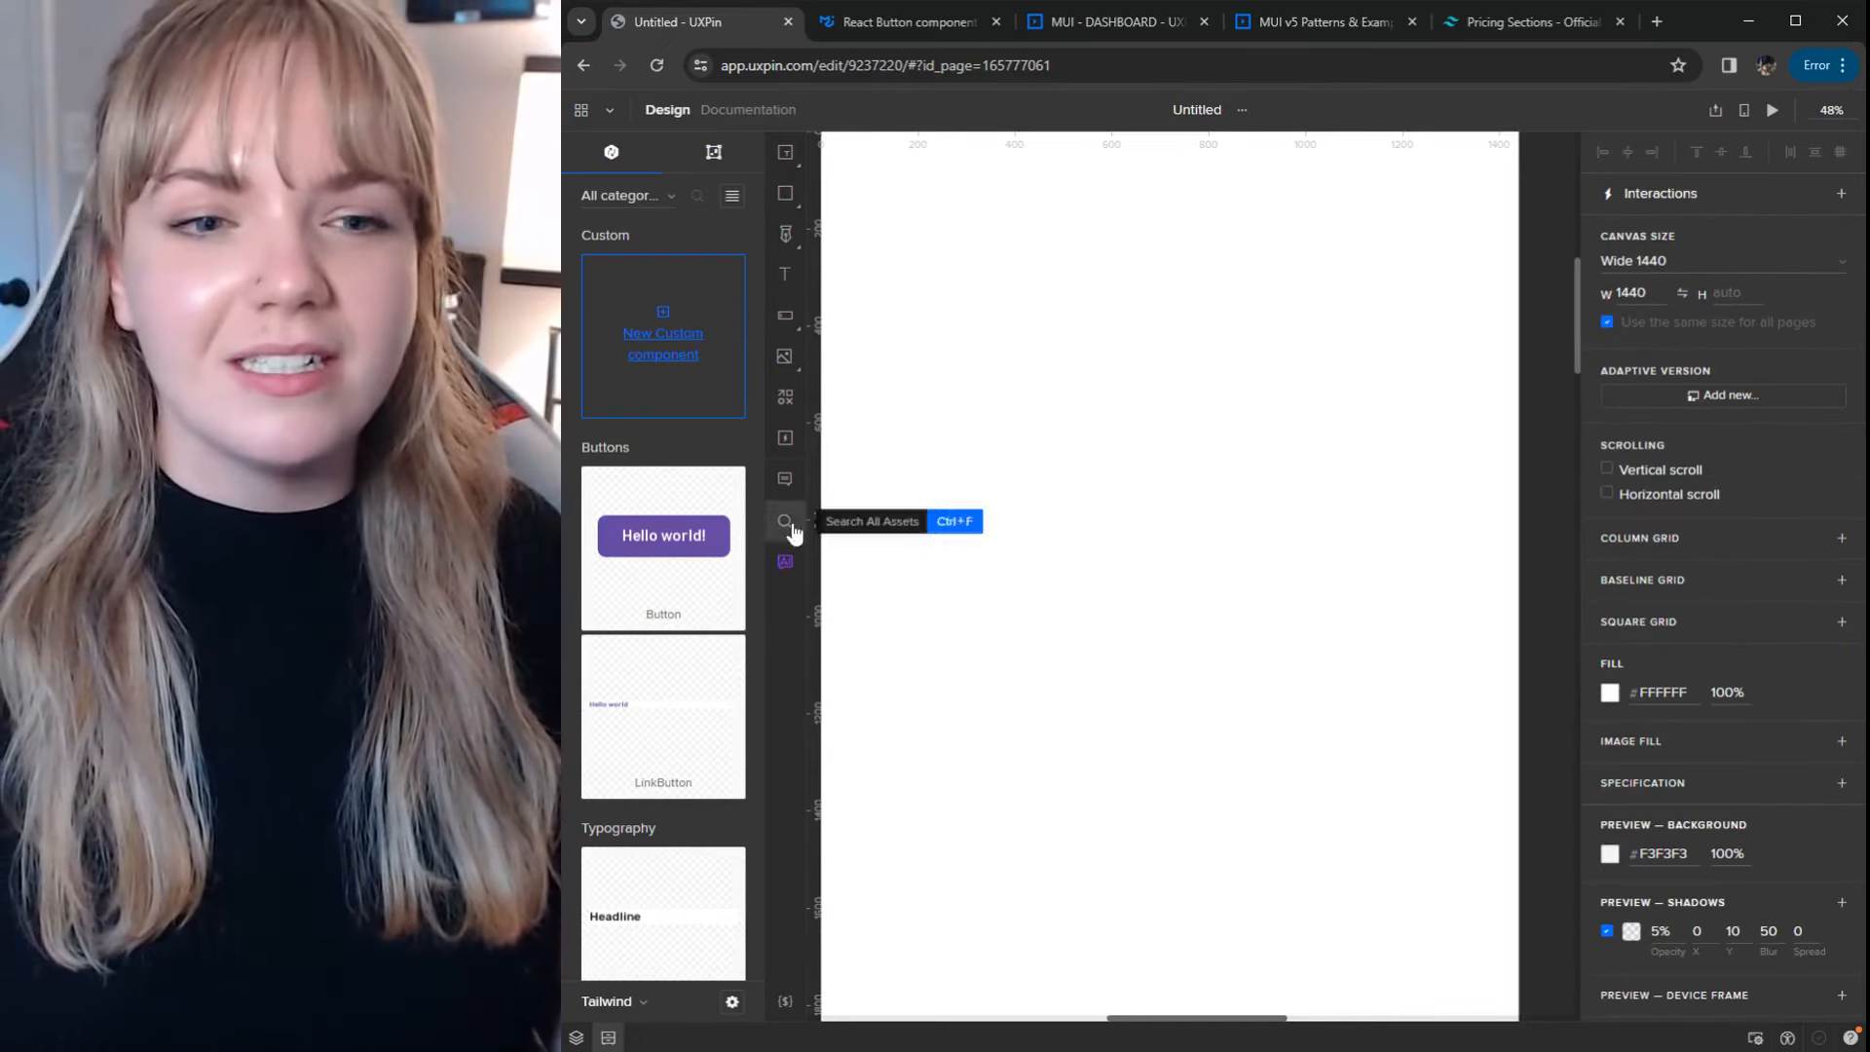
left_click(786, 563)
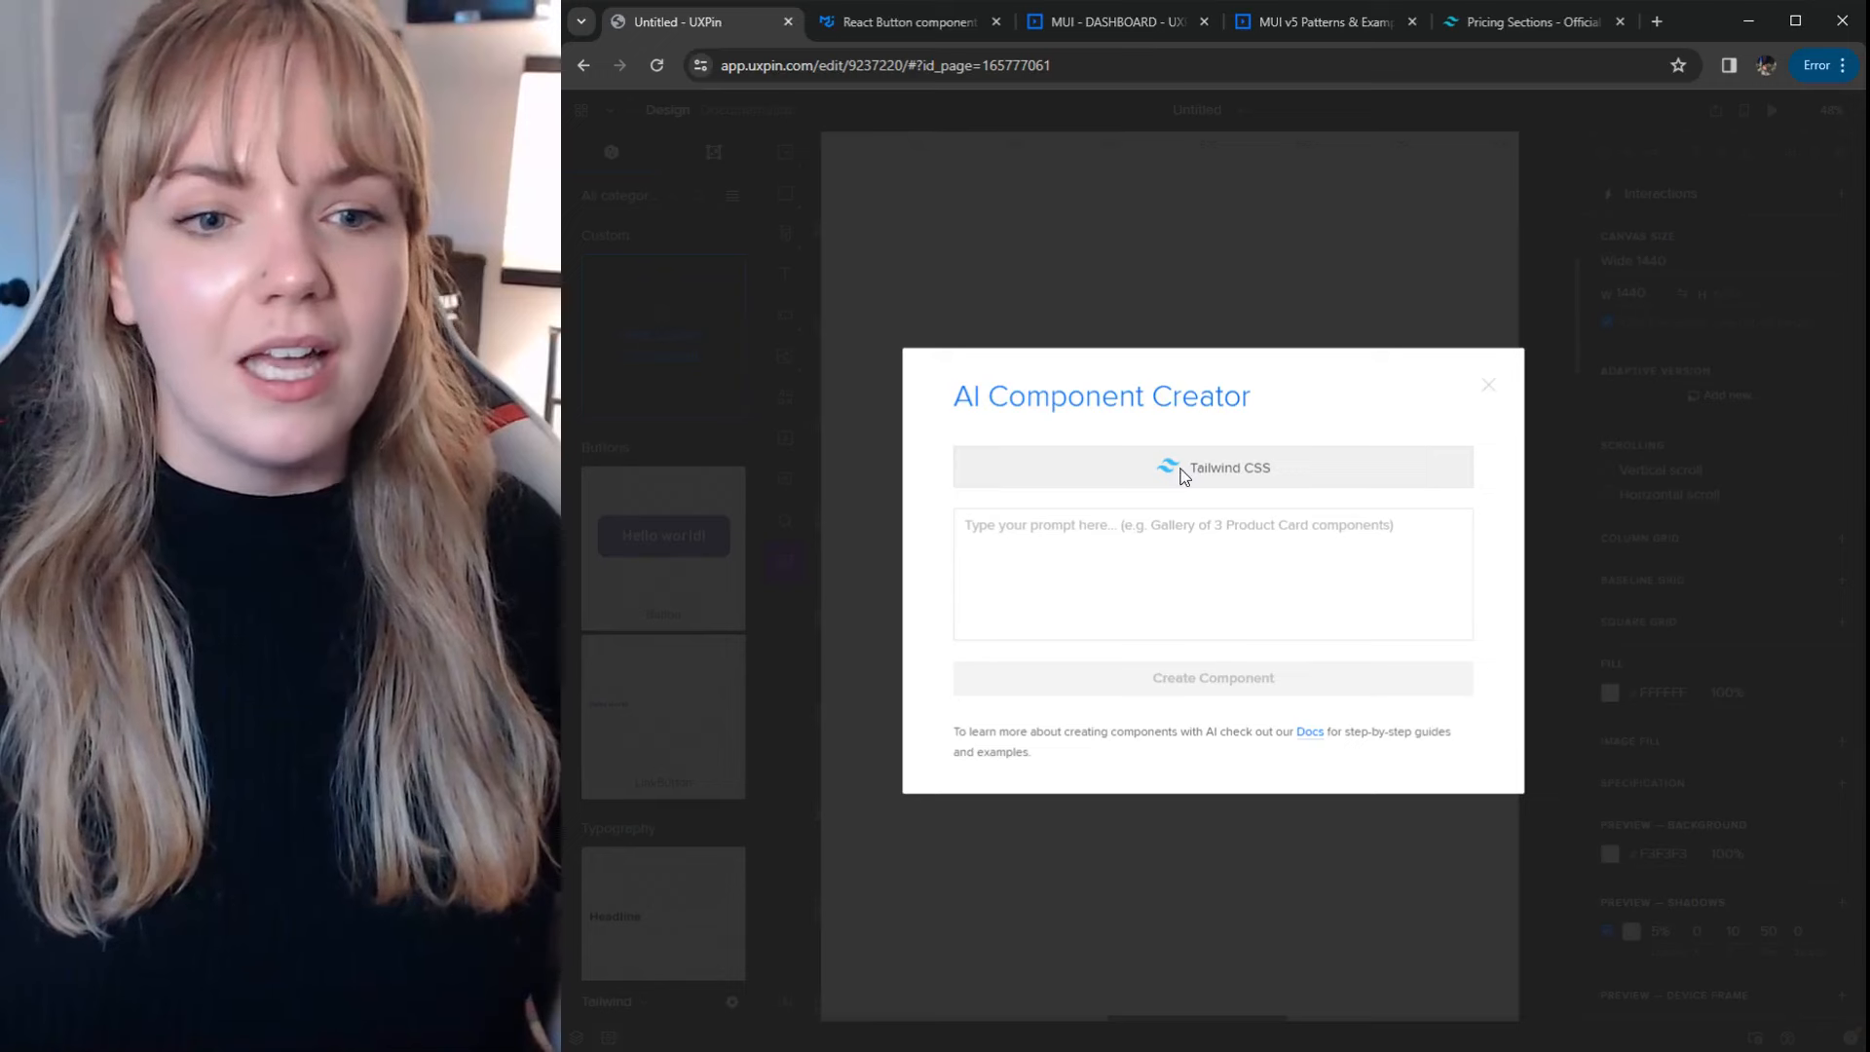
left_click(1213, 574)
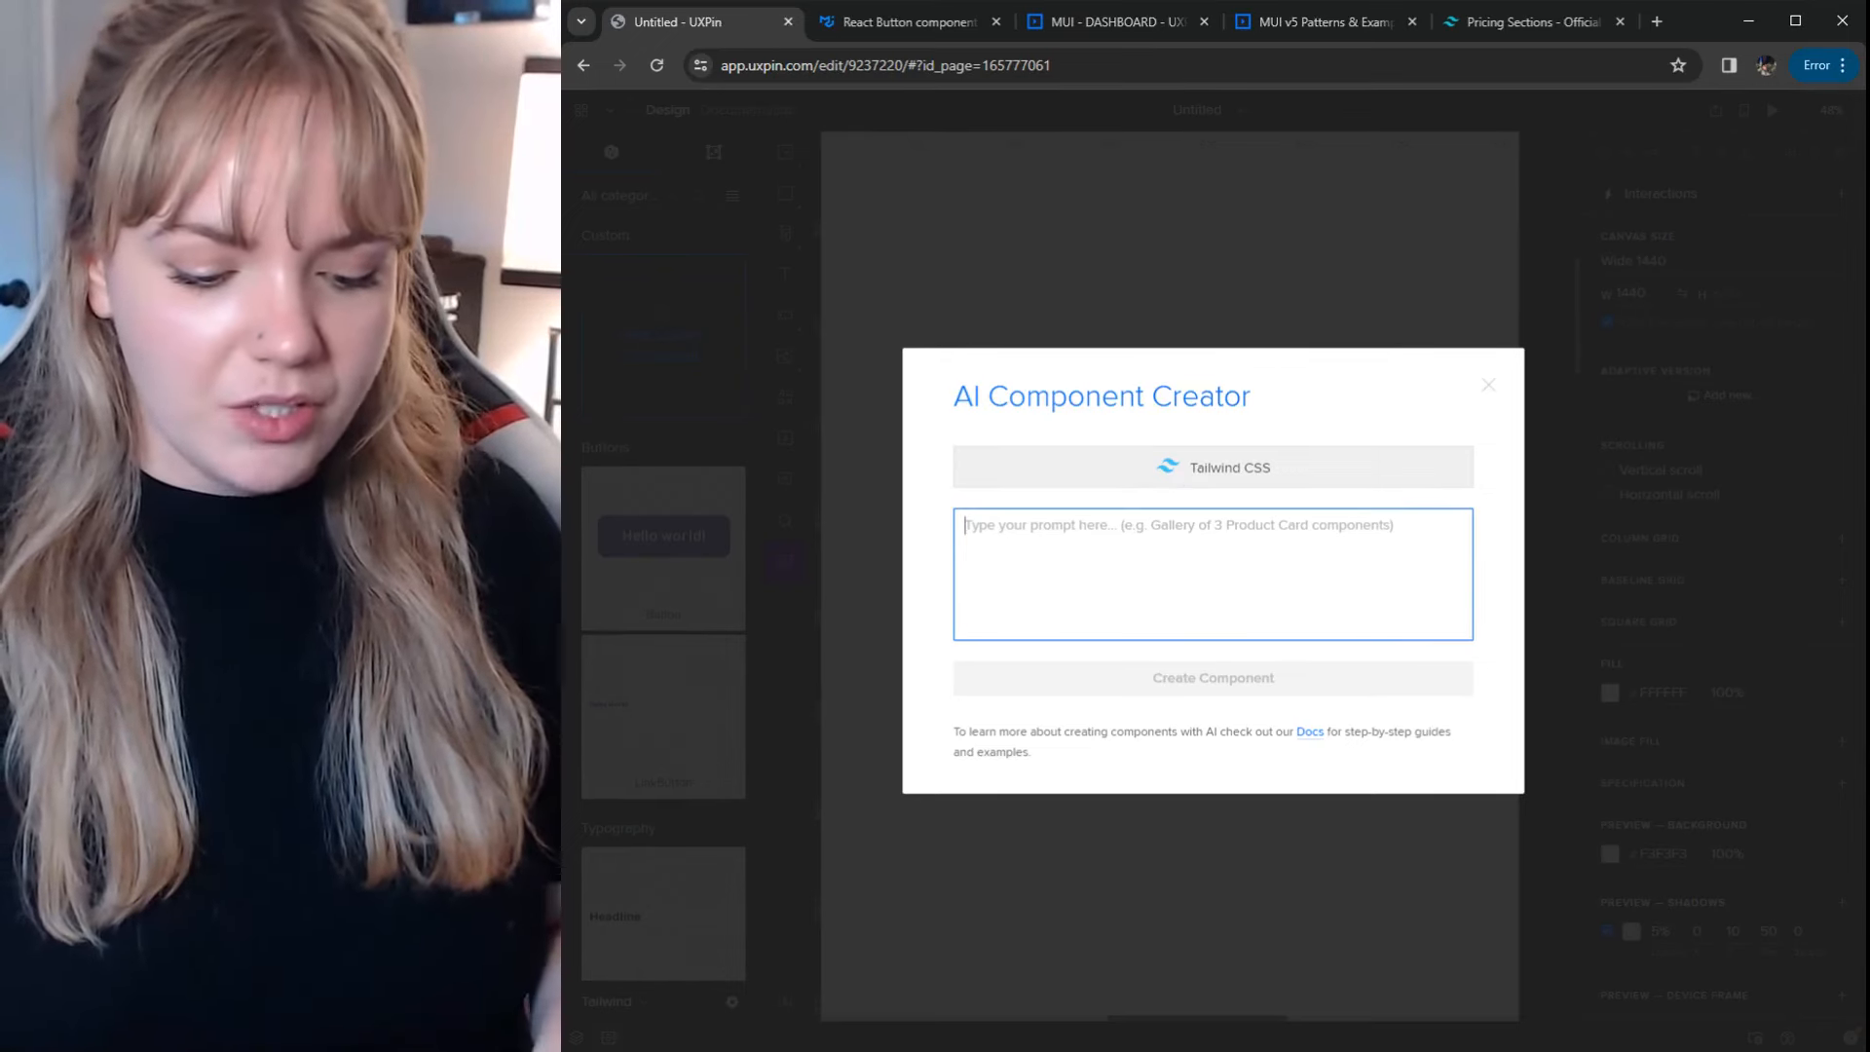
type("P")
type("sona car")
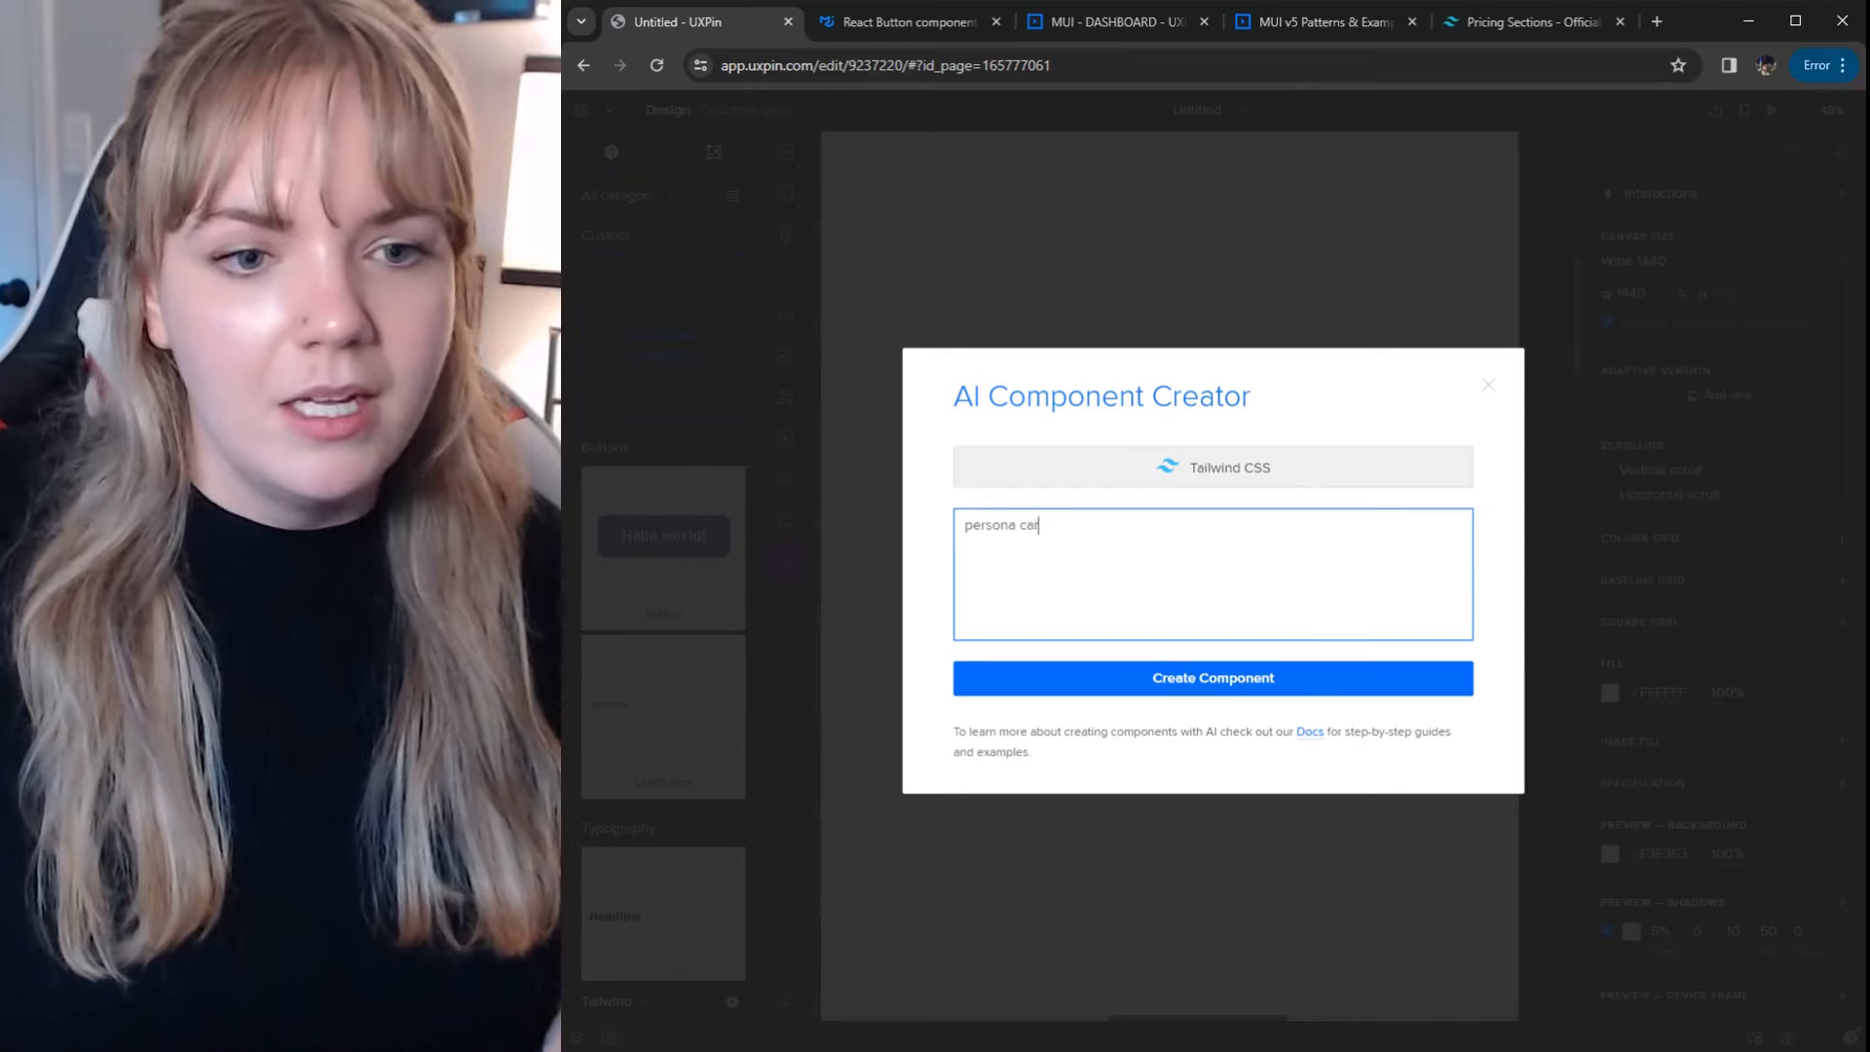
type("d")
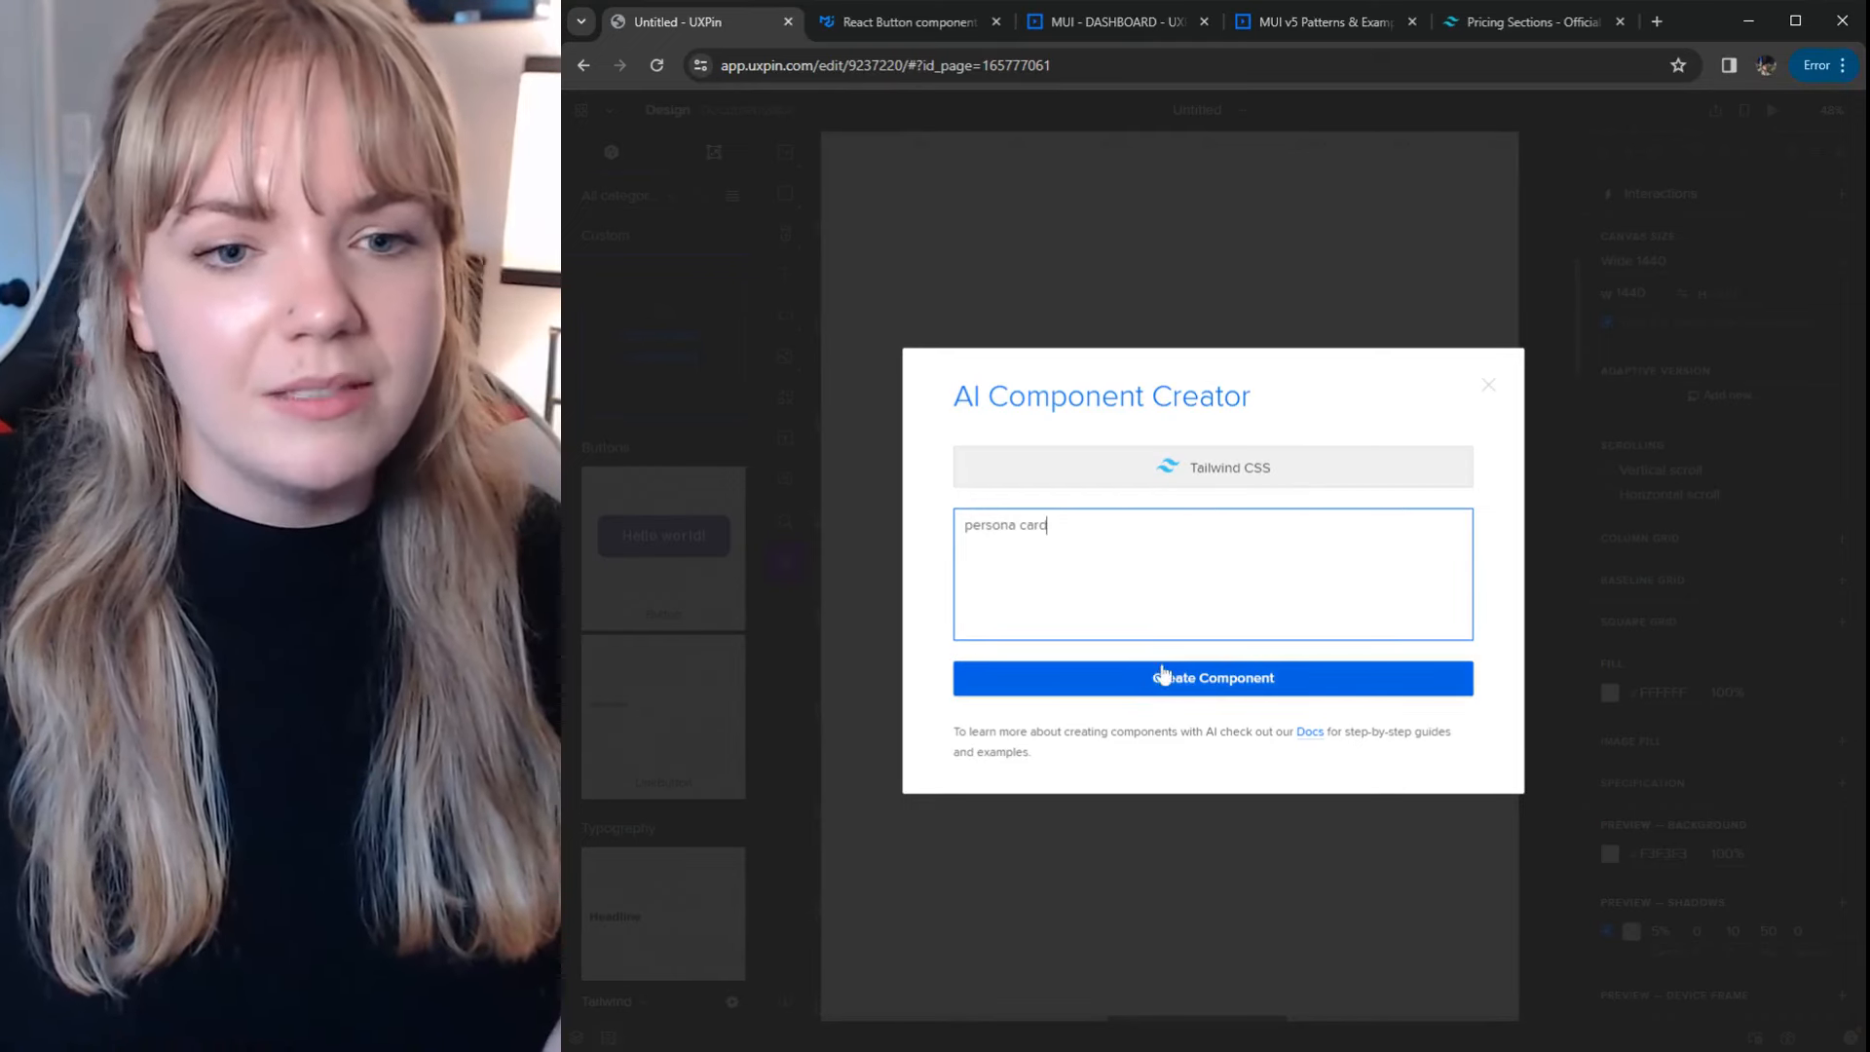
left_click(1165, 682)
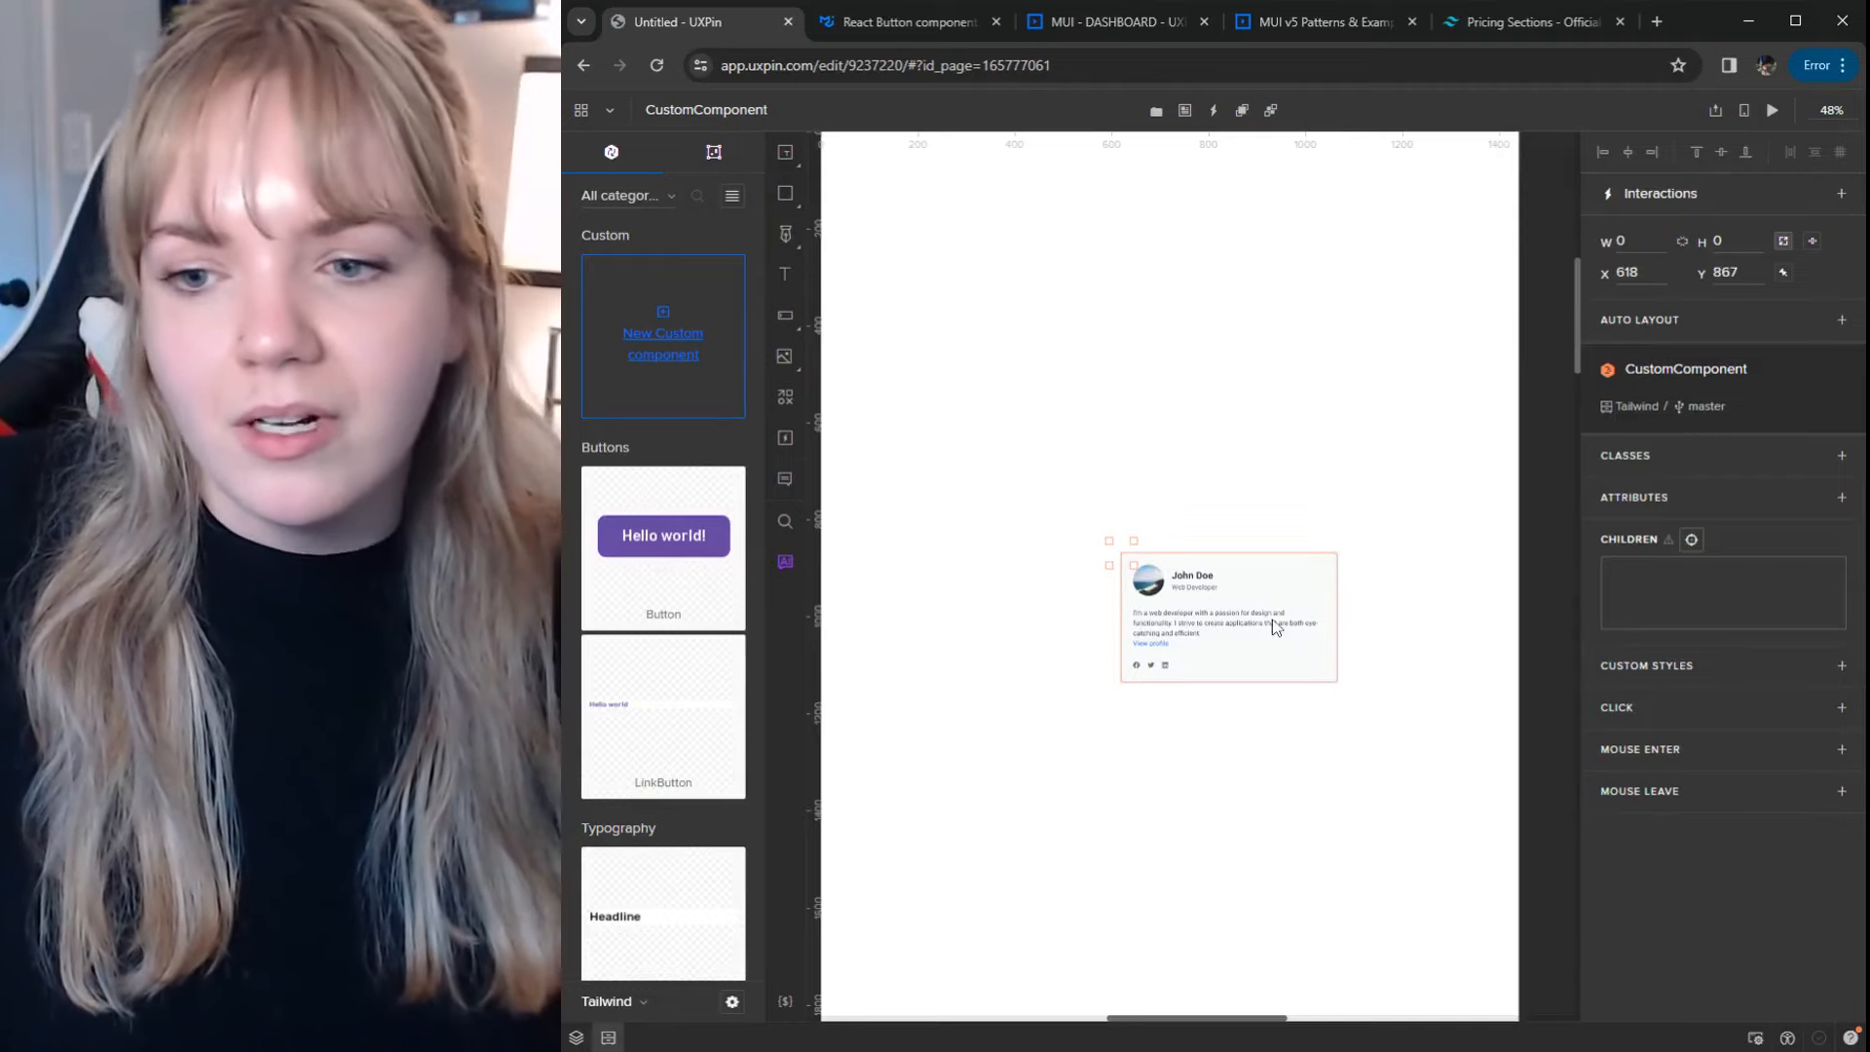
Step: Reposition the generated persona card higher on the canvas, and delete it
left_click_drag(1299, 651, 1183, 391)
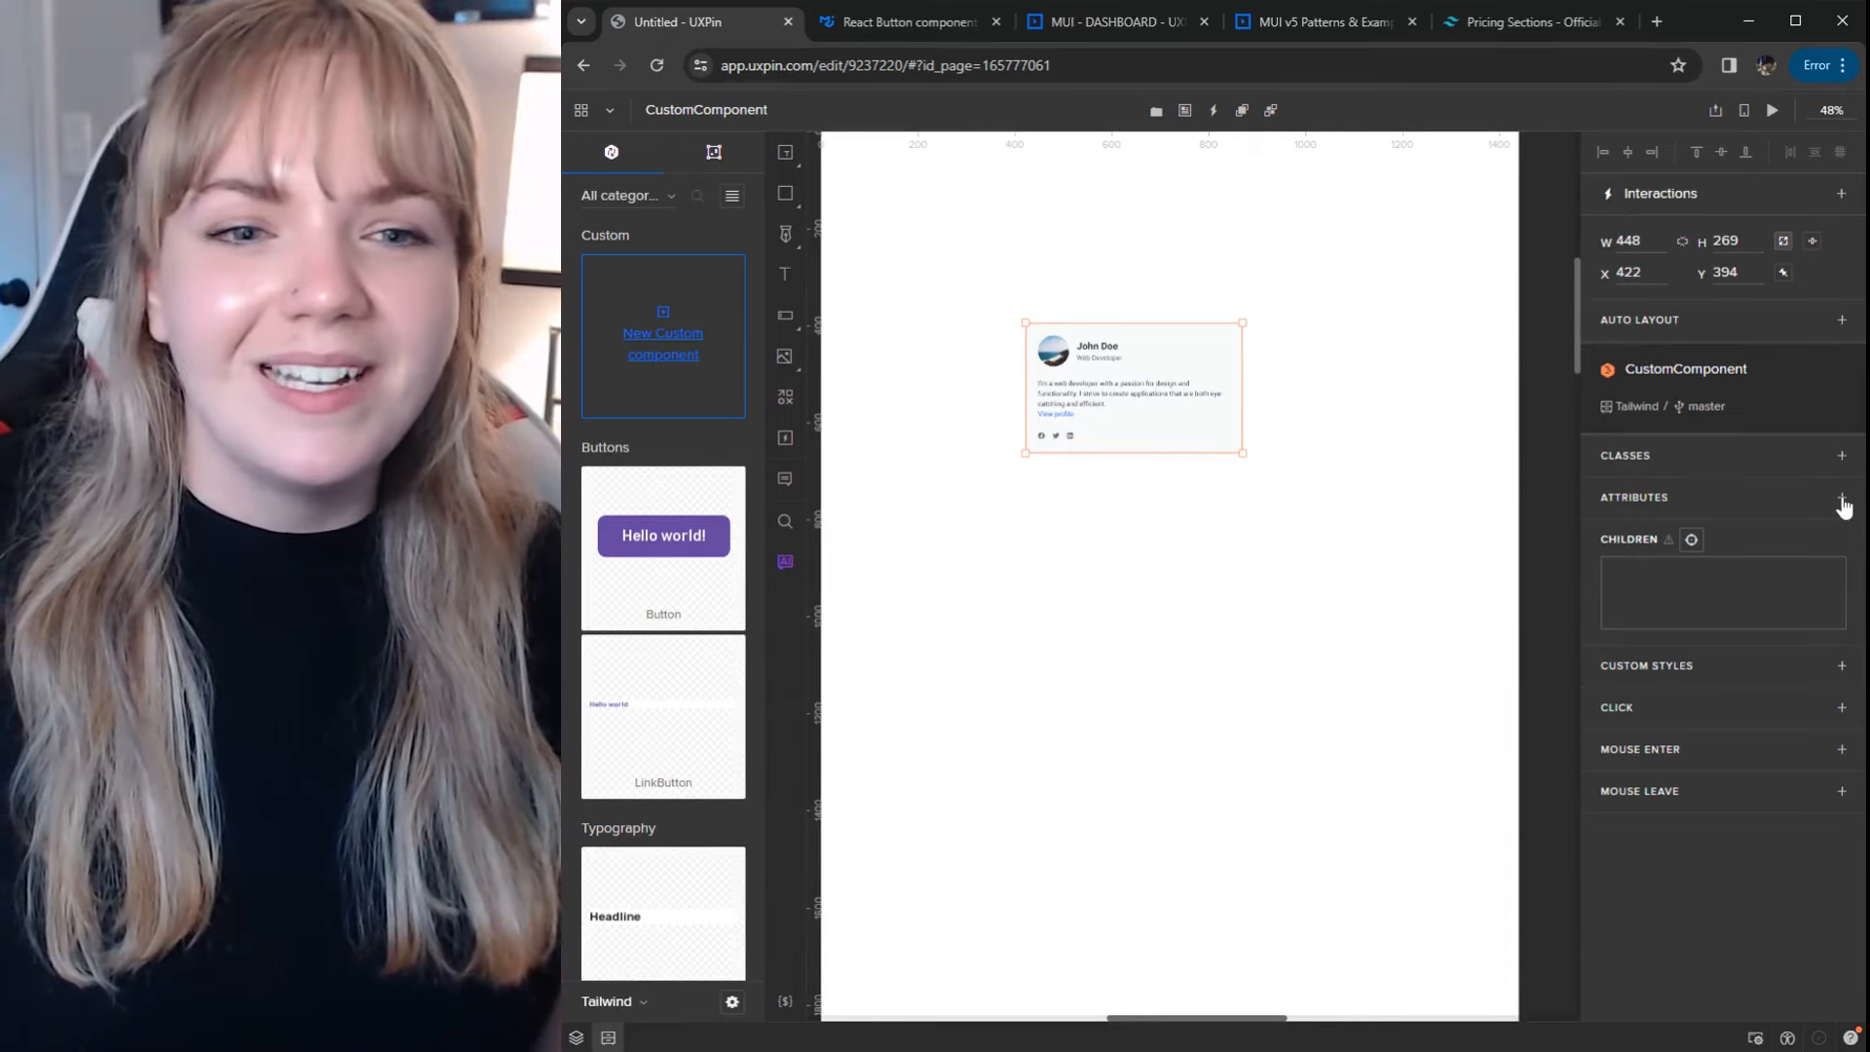
left_click_drag(1159, 382, 1154, 341)
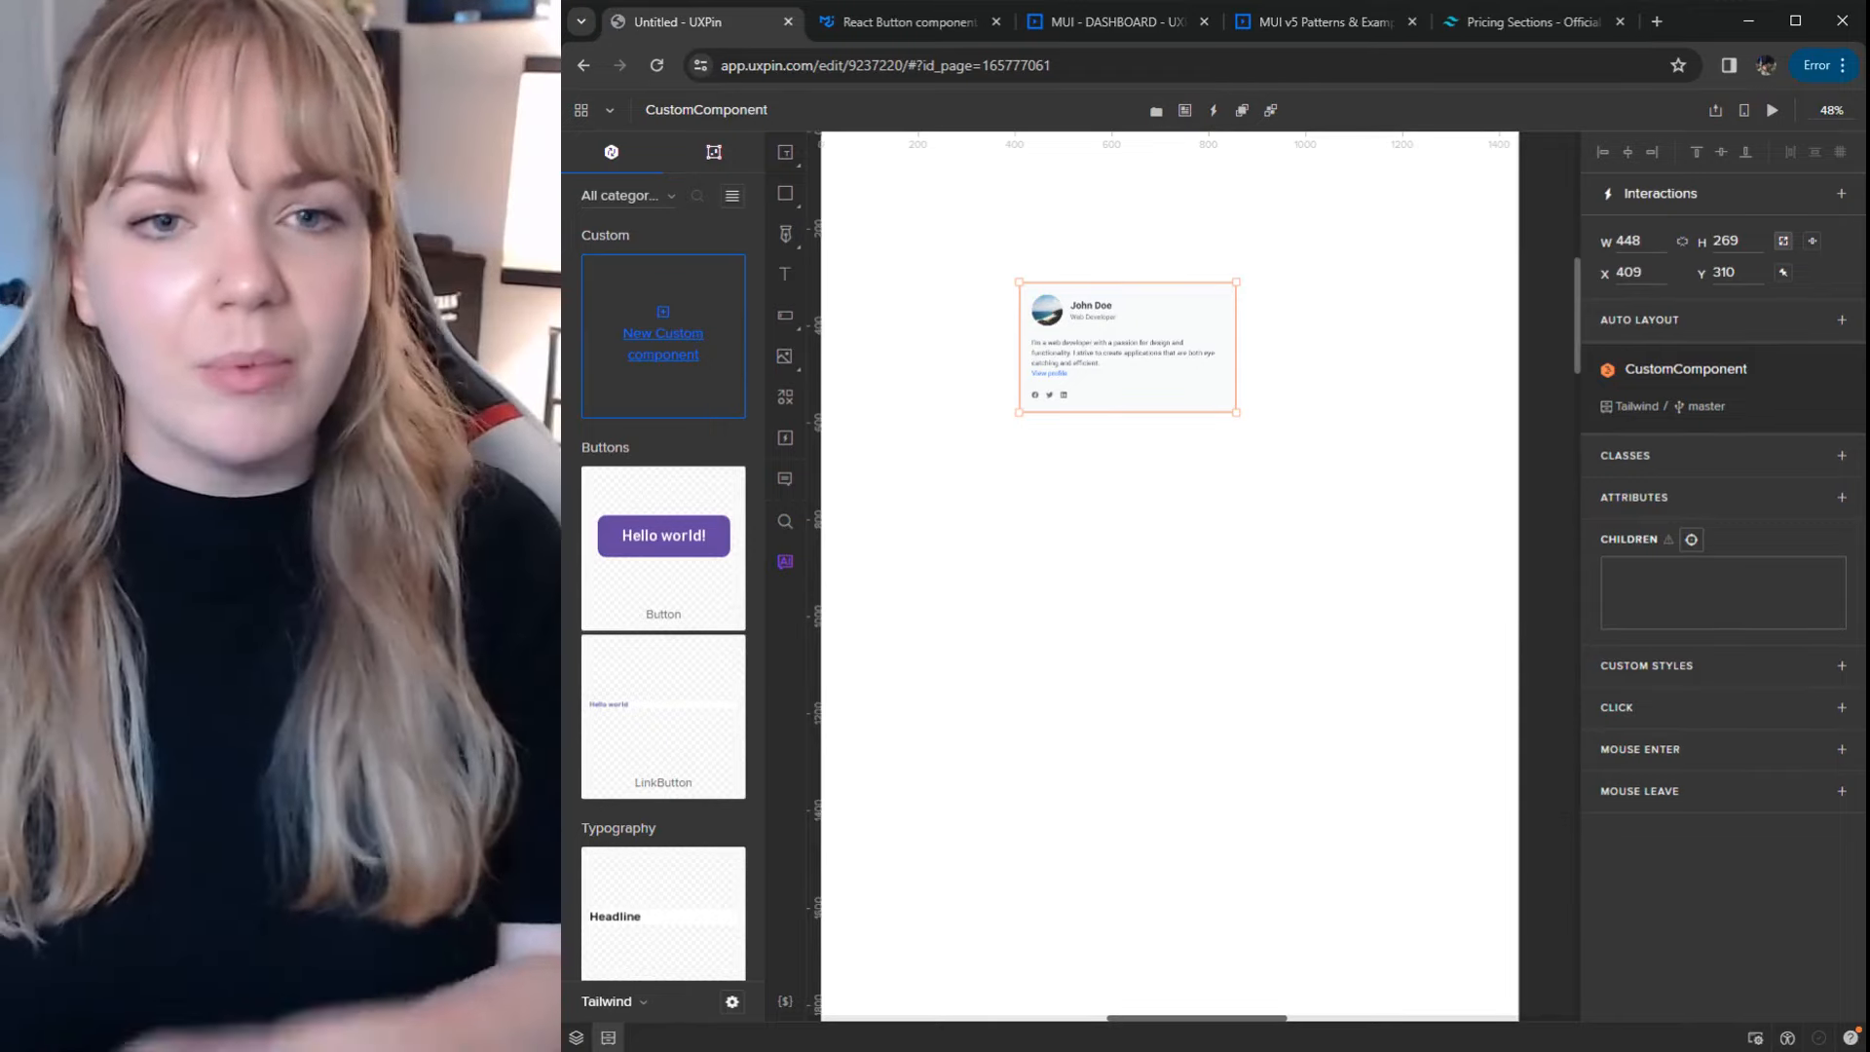
key("Delete")
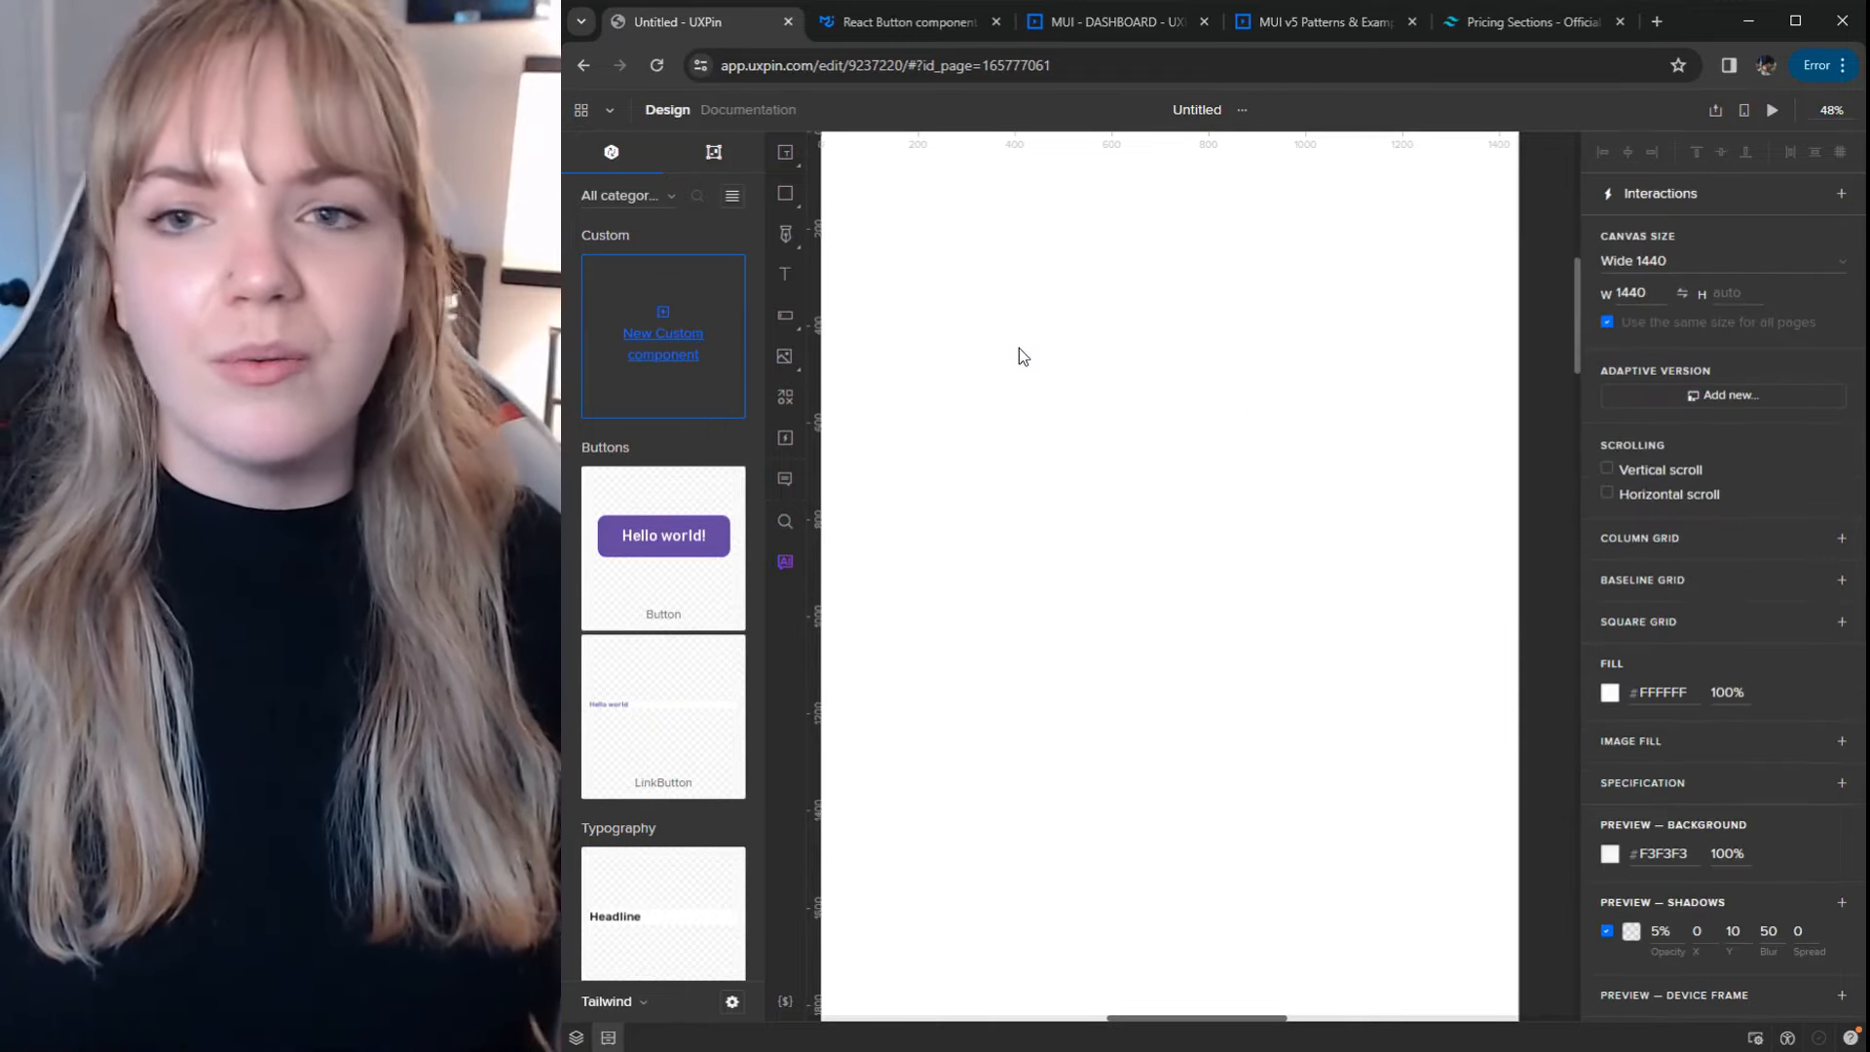
Step: Switch to the MUI dashboard preview, show the Store page's specification and inspect the code dependencies of its outer Box component
left_click(1091, 22)
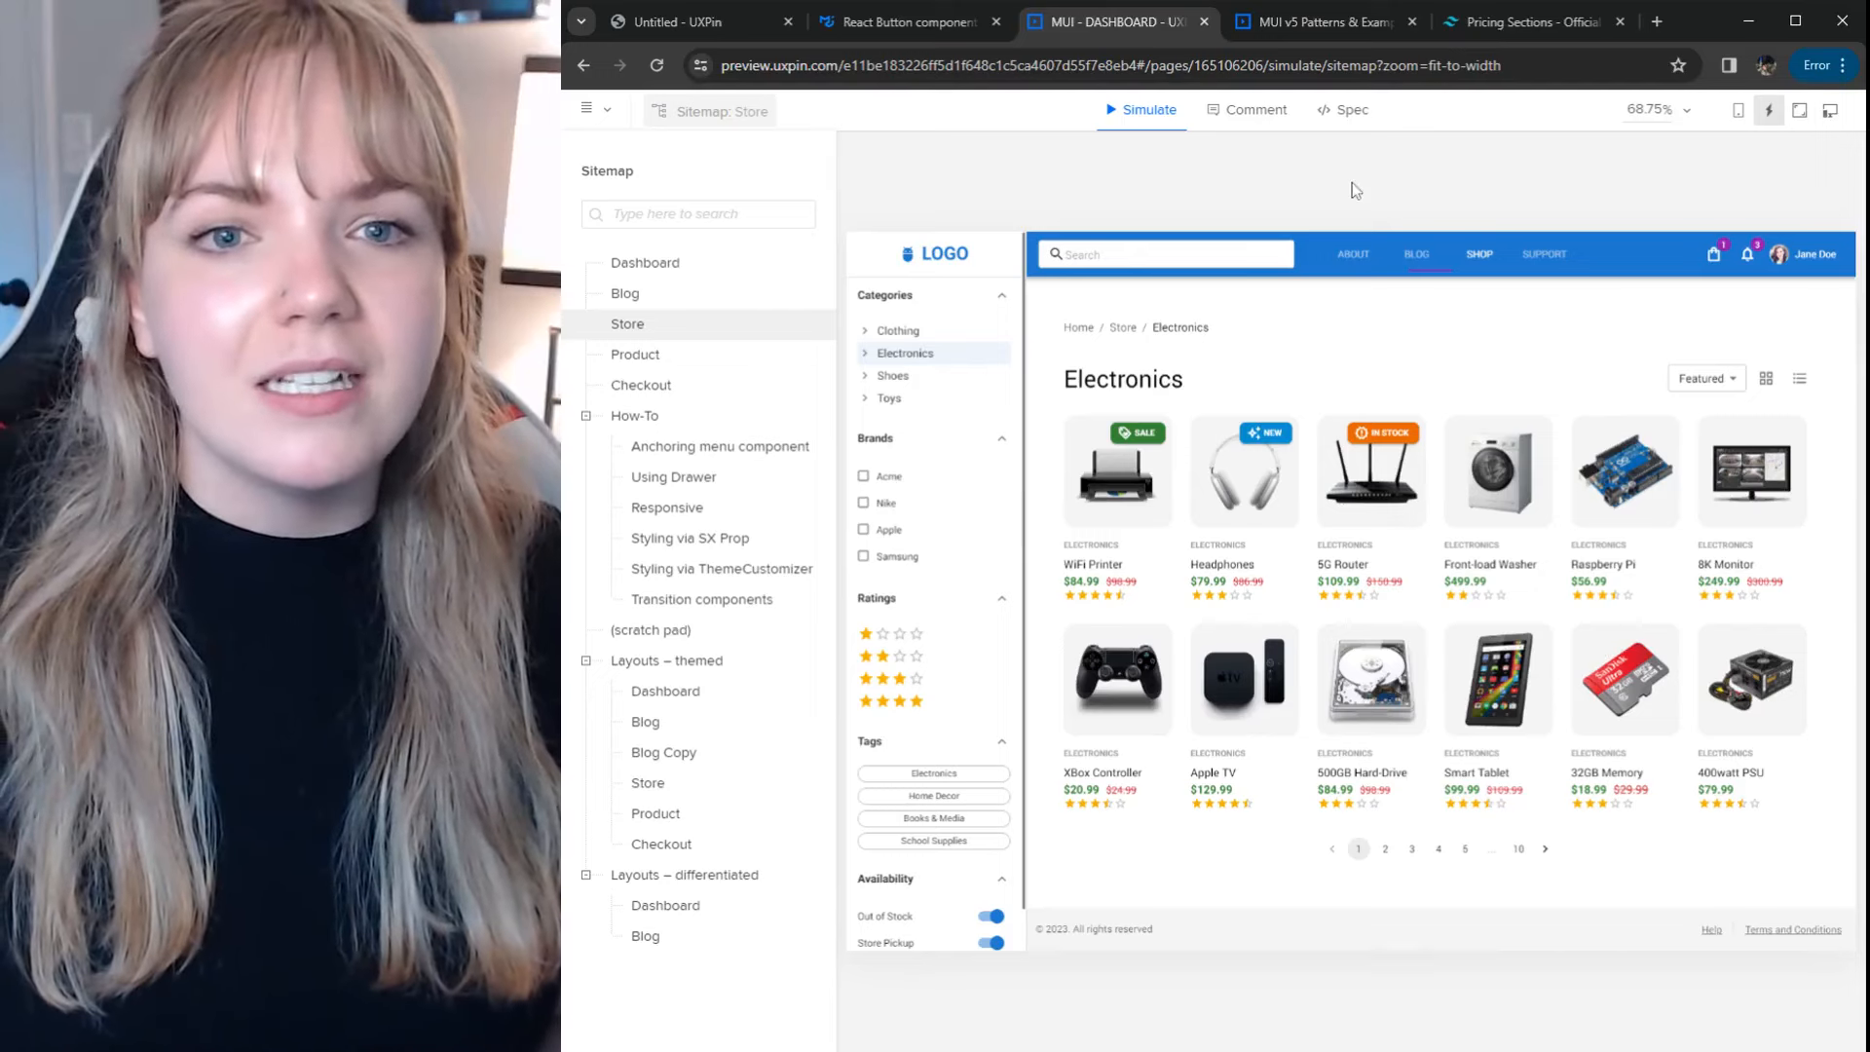
left_click(1362, 110)
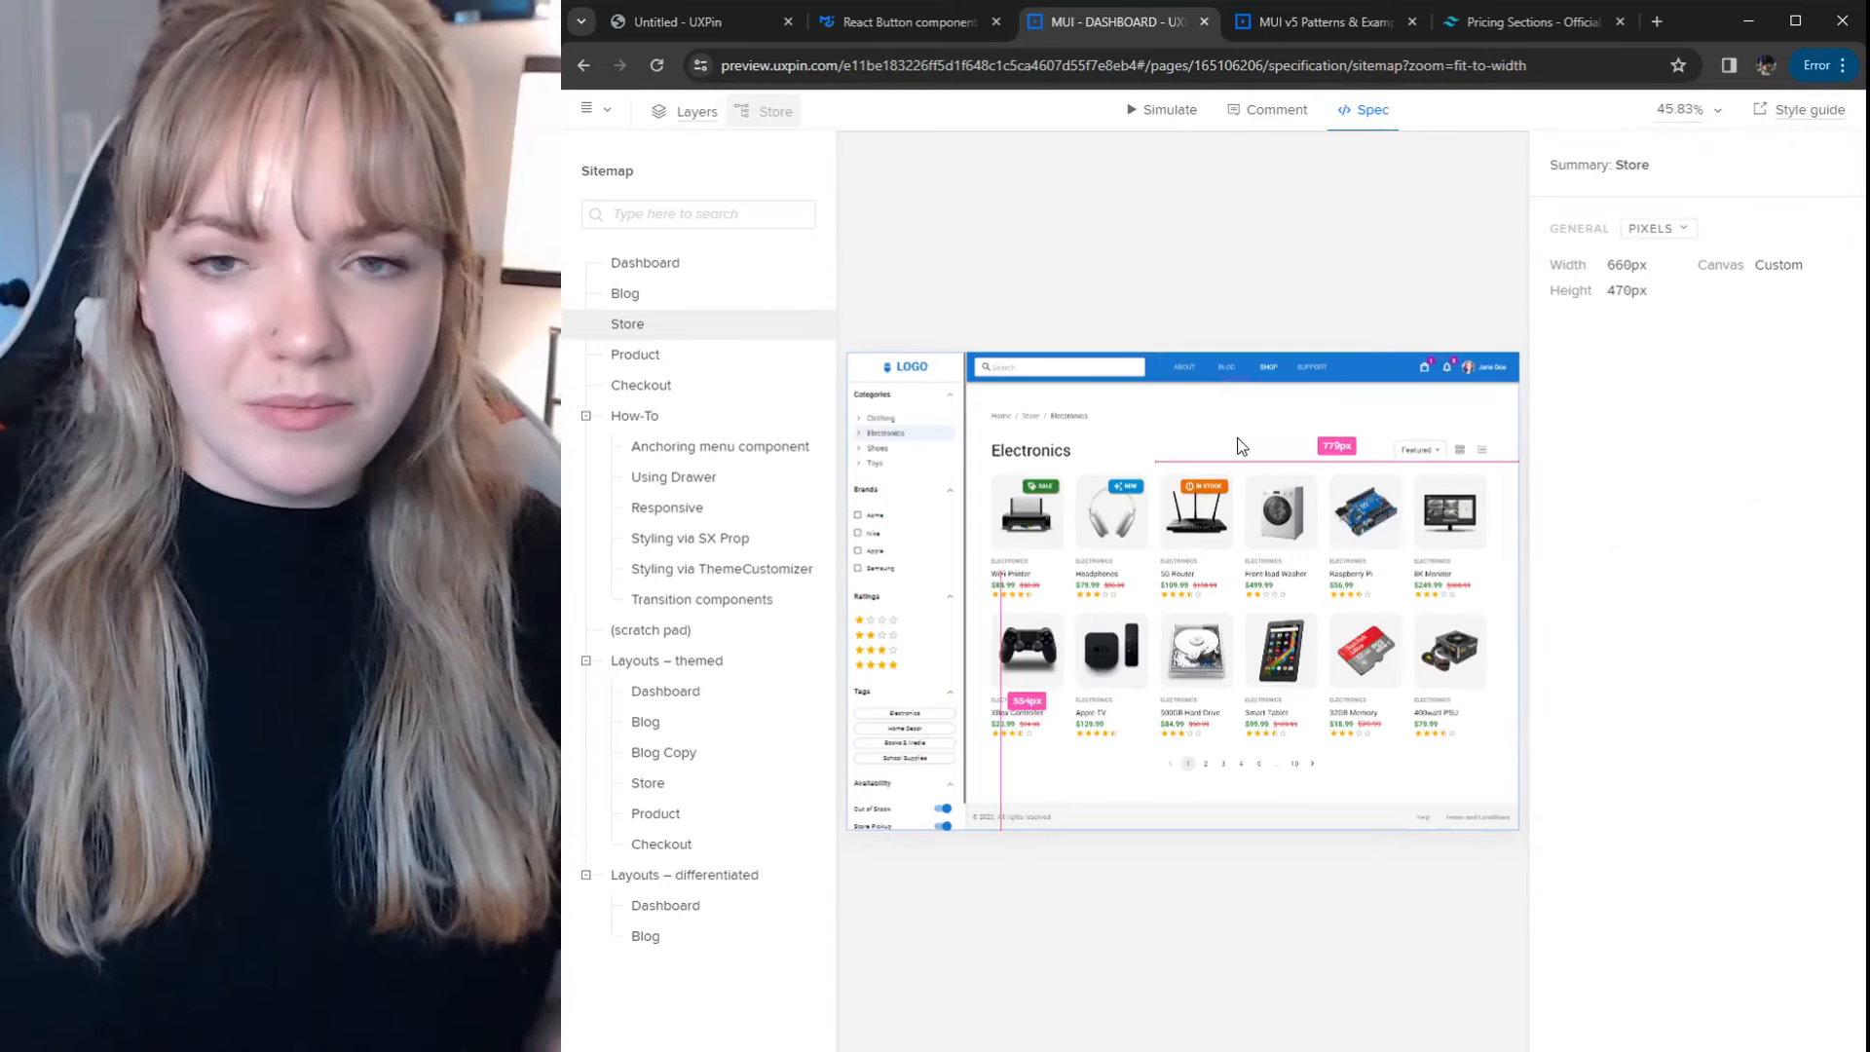
left_click(1213, 420)
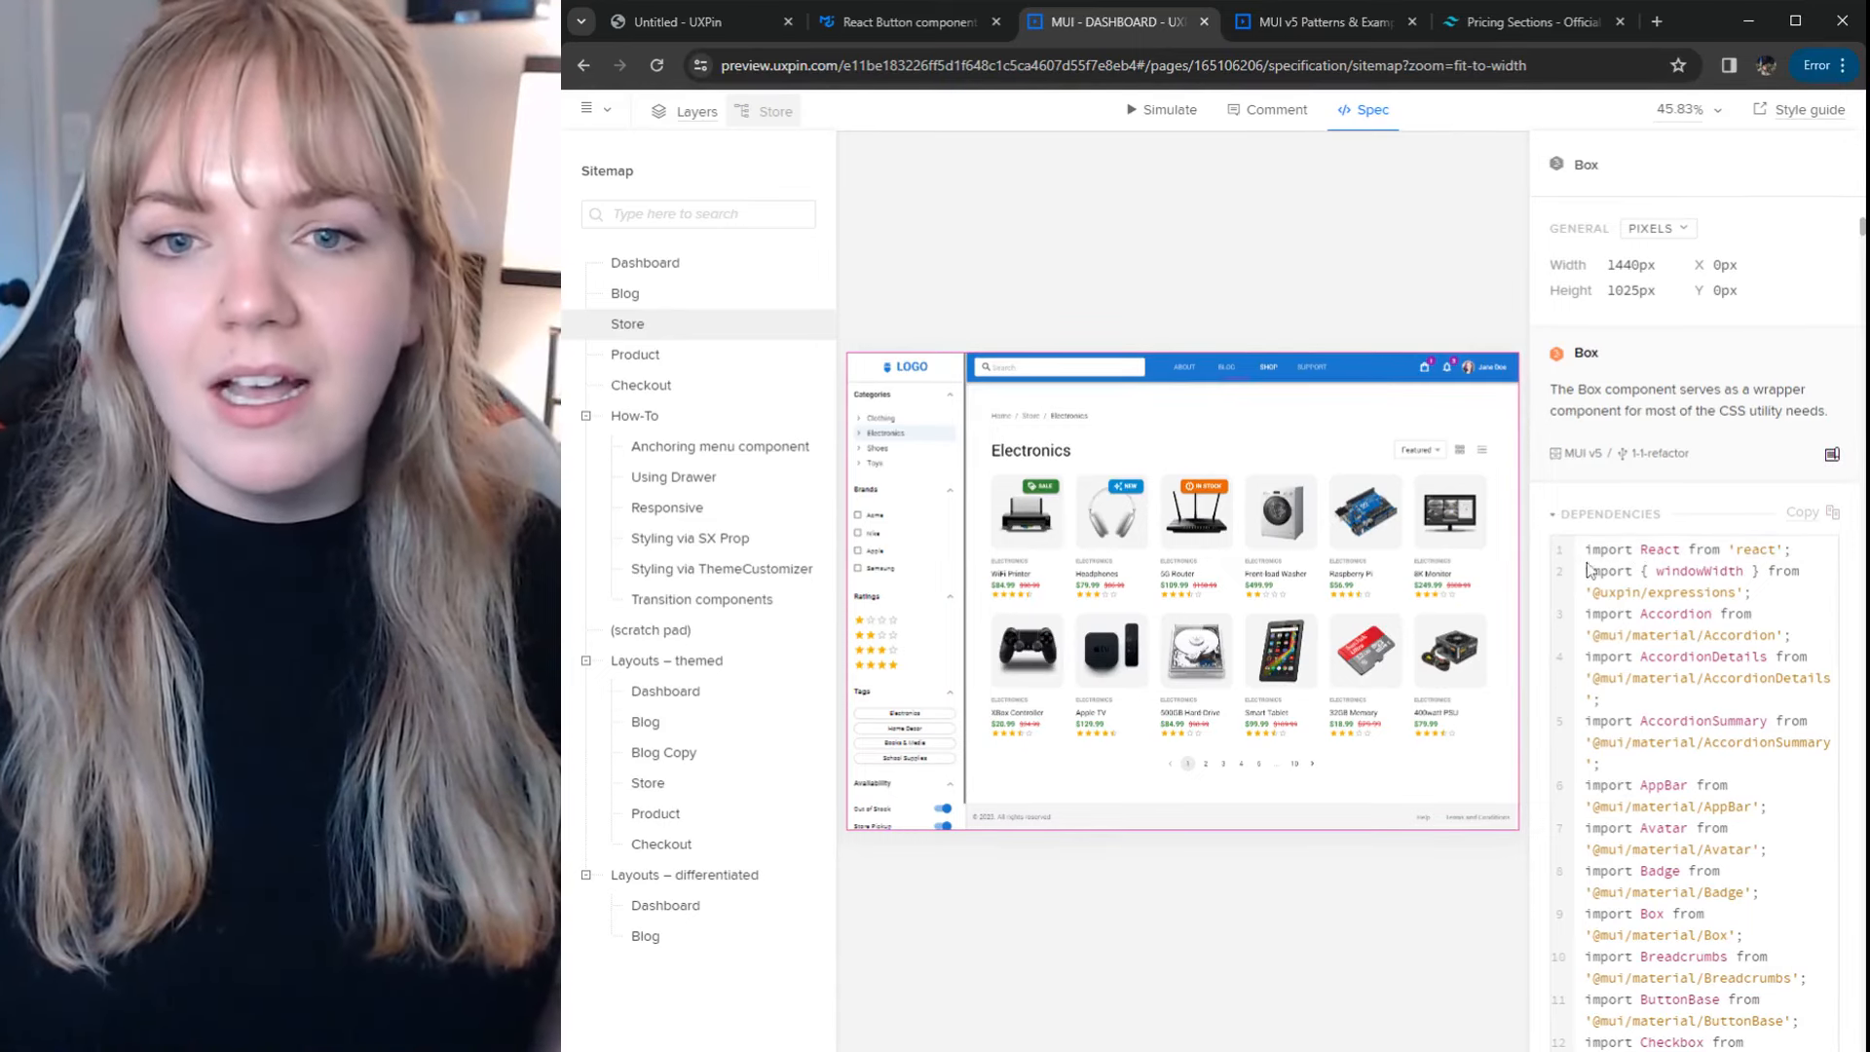
scroll(1588, 584, "down", 4)
scroll(1594, 612, "up", 4)
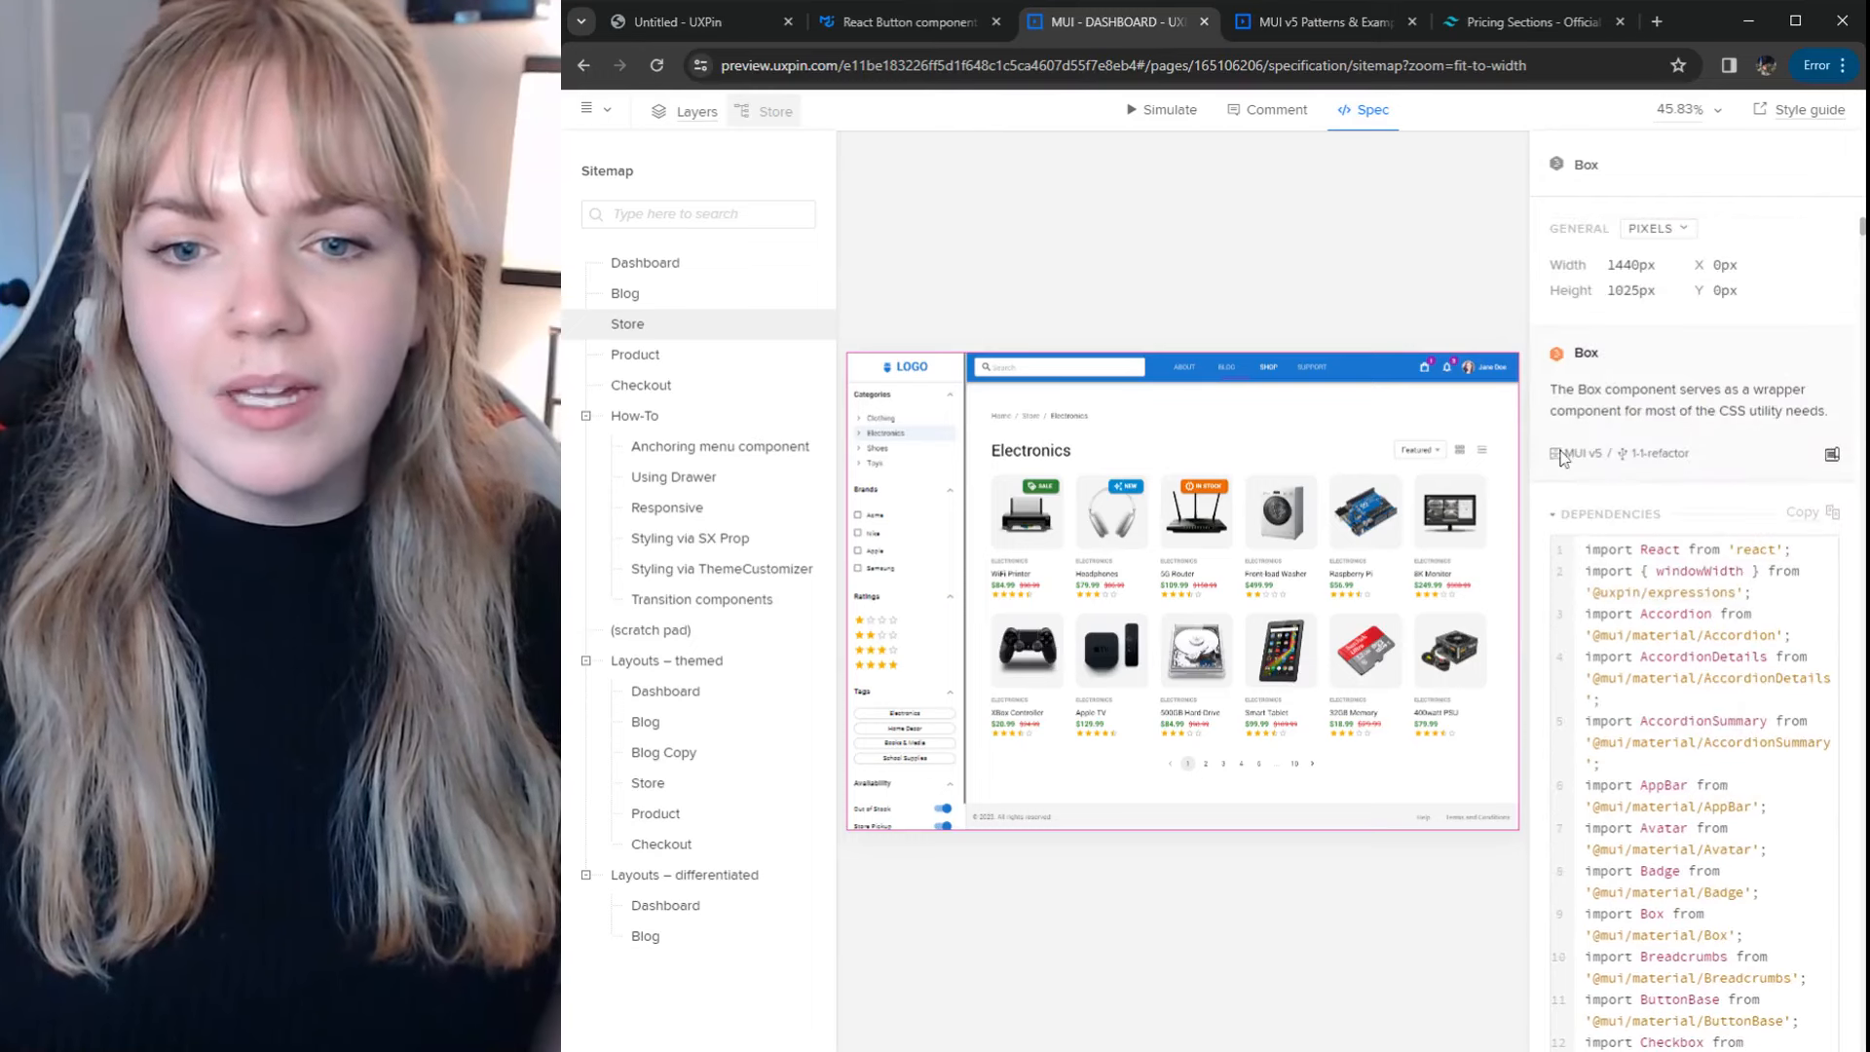
Step: Collapse the Box's dependencies, functions and JSX code after reviewing them, and open the exported code in StackBlitz
left_click(1557, 524)
scroll(1574, 536, "down", 3)
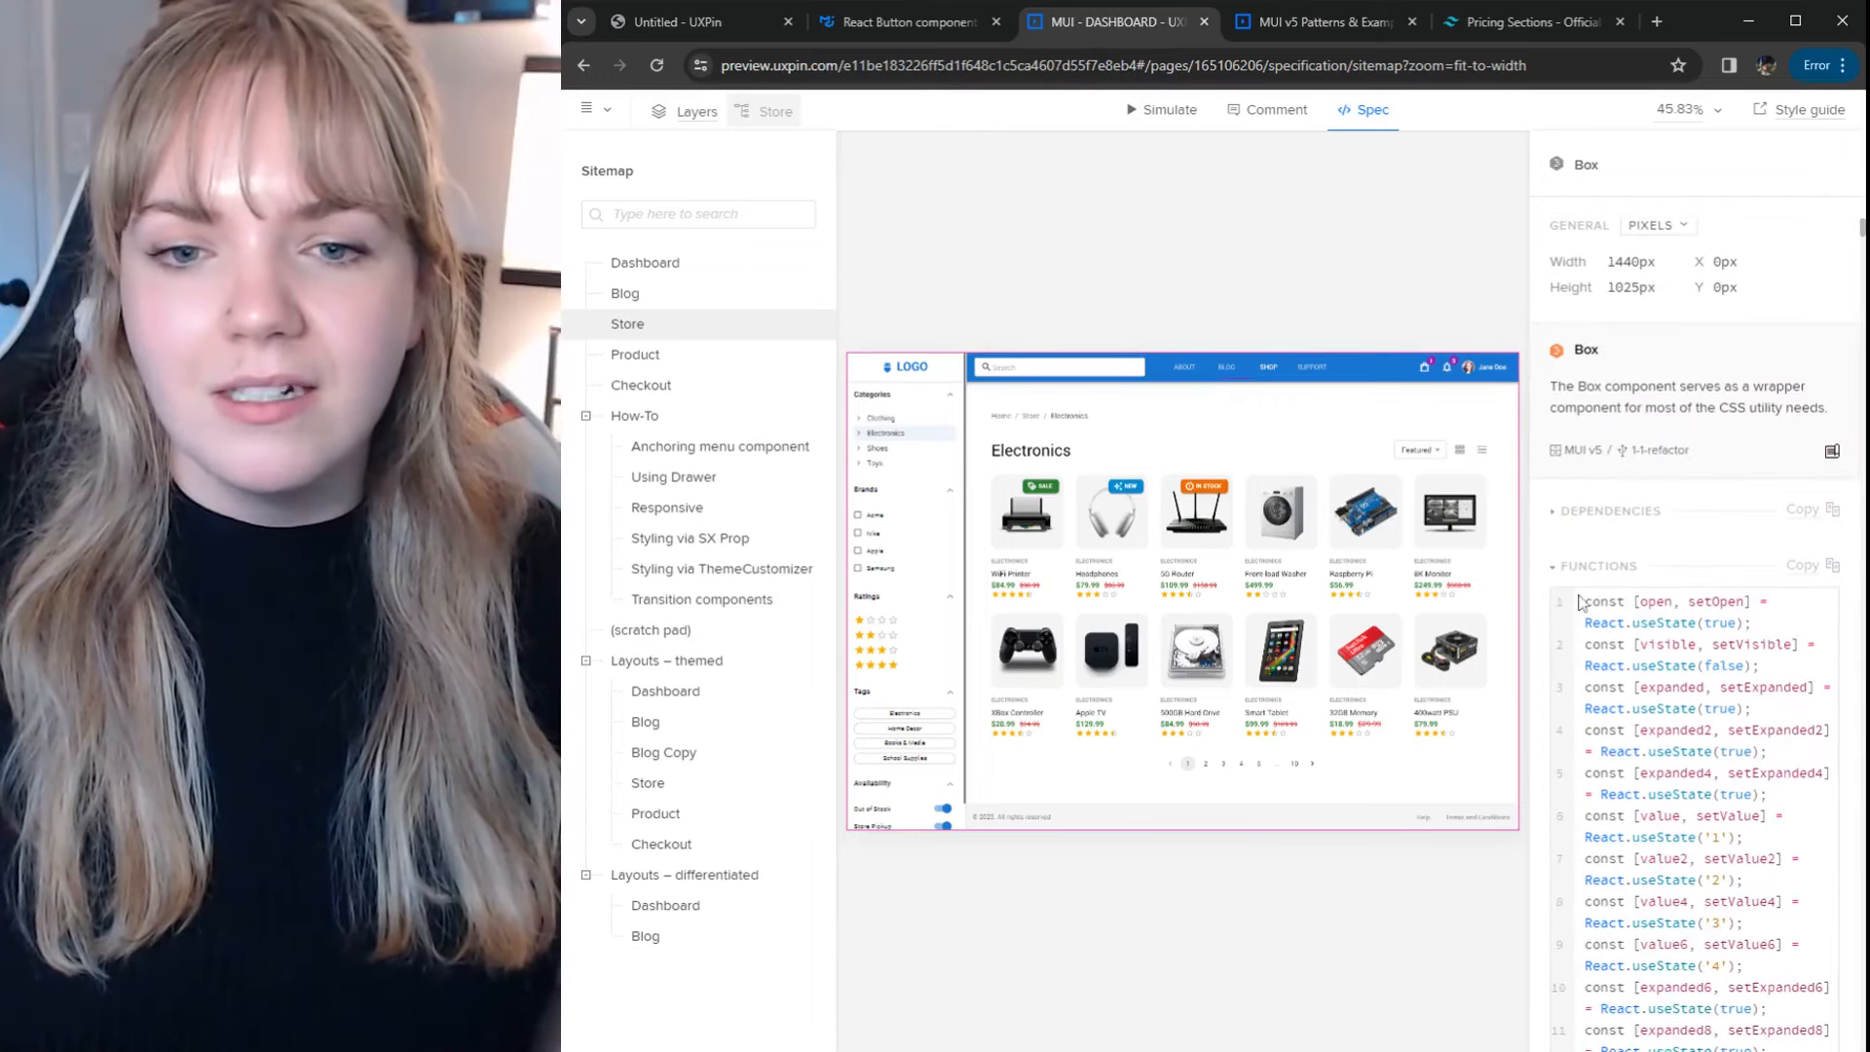
scroll(1588, 550, "up", 1)
scroll(1588, 551, "up", 2)
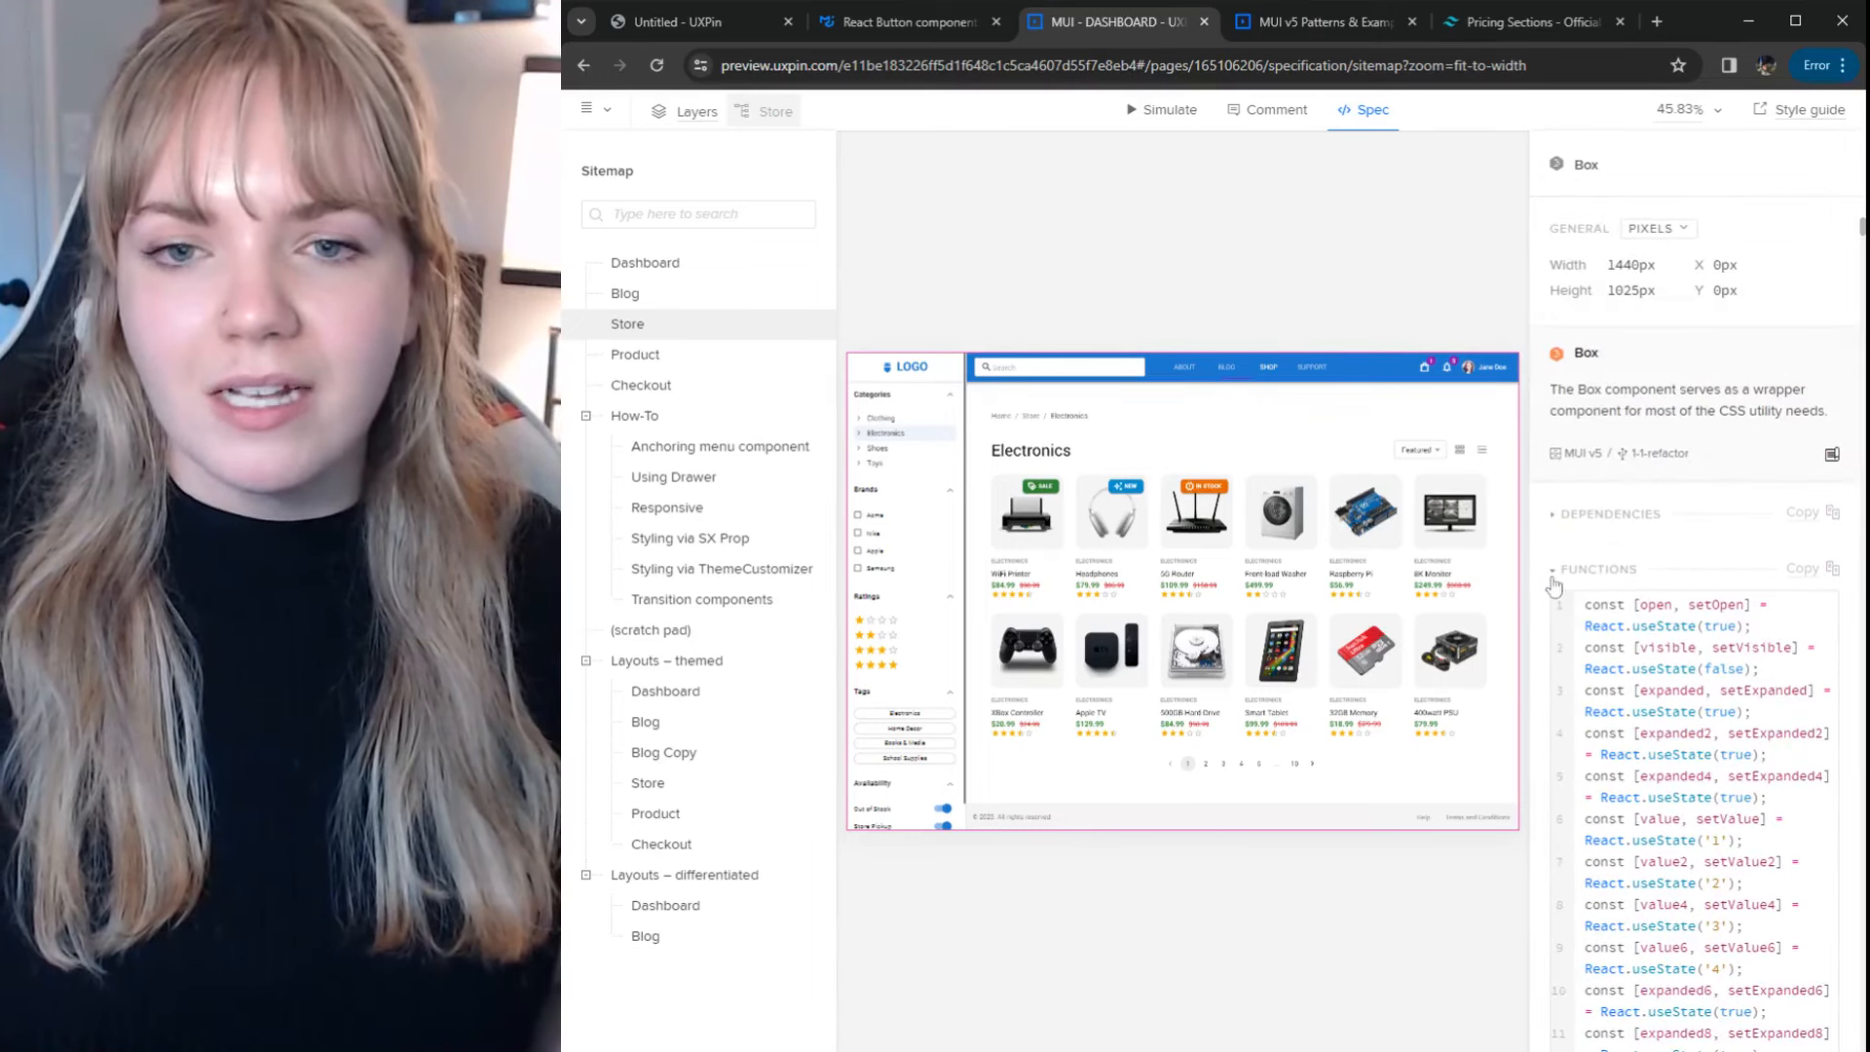
left_click(1554, 566)
scroll(1664, 643, "down", 4)
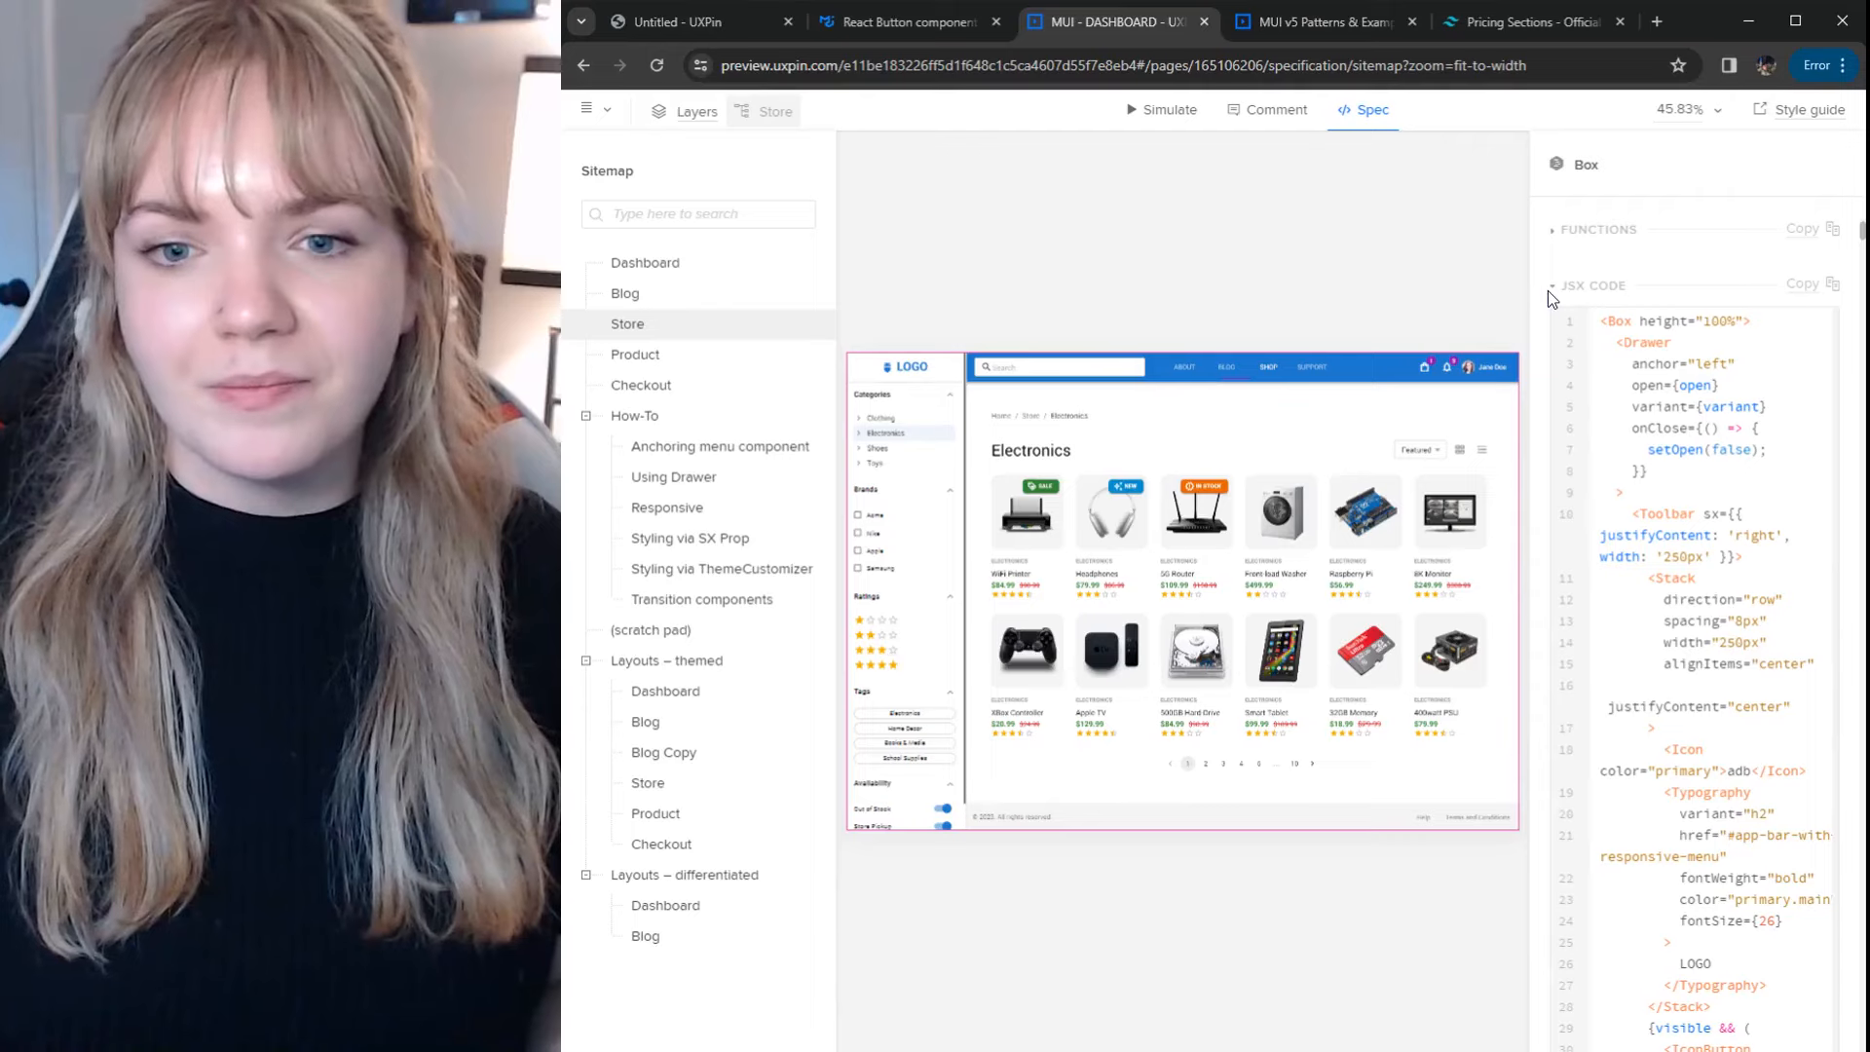
left_click(1553, 286)
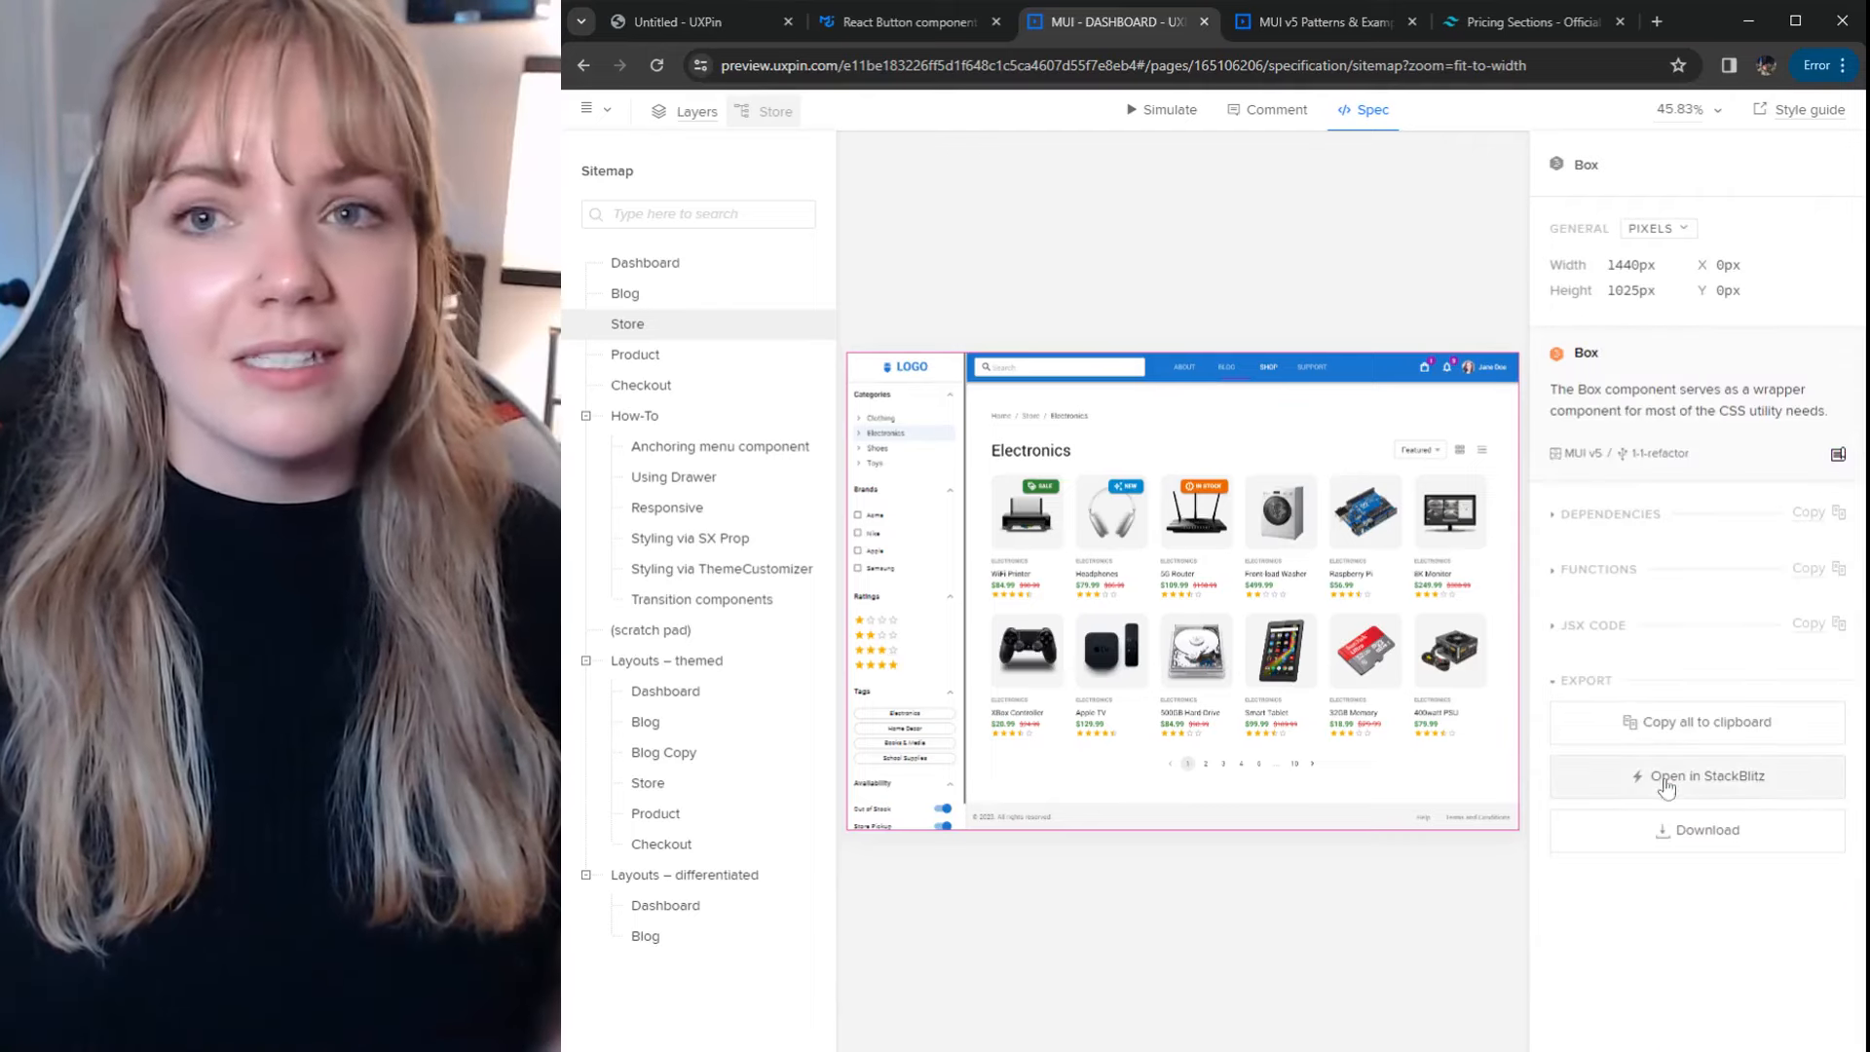
left_click(1687, 789)
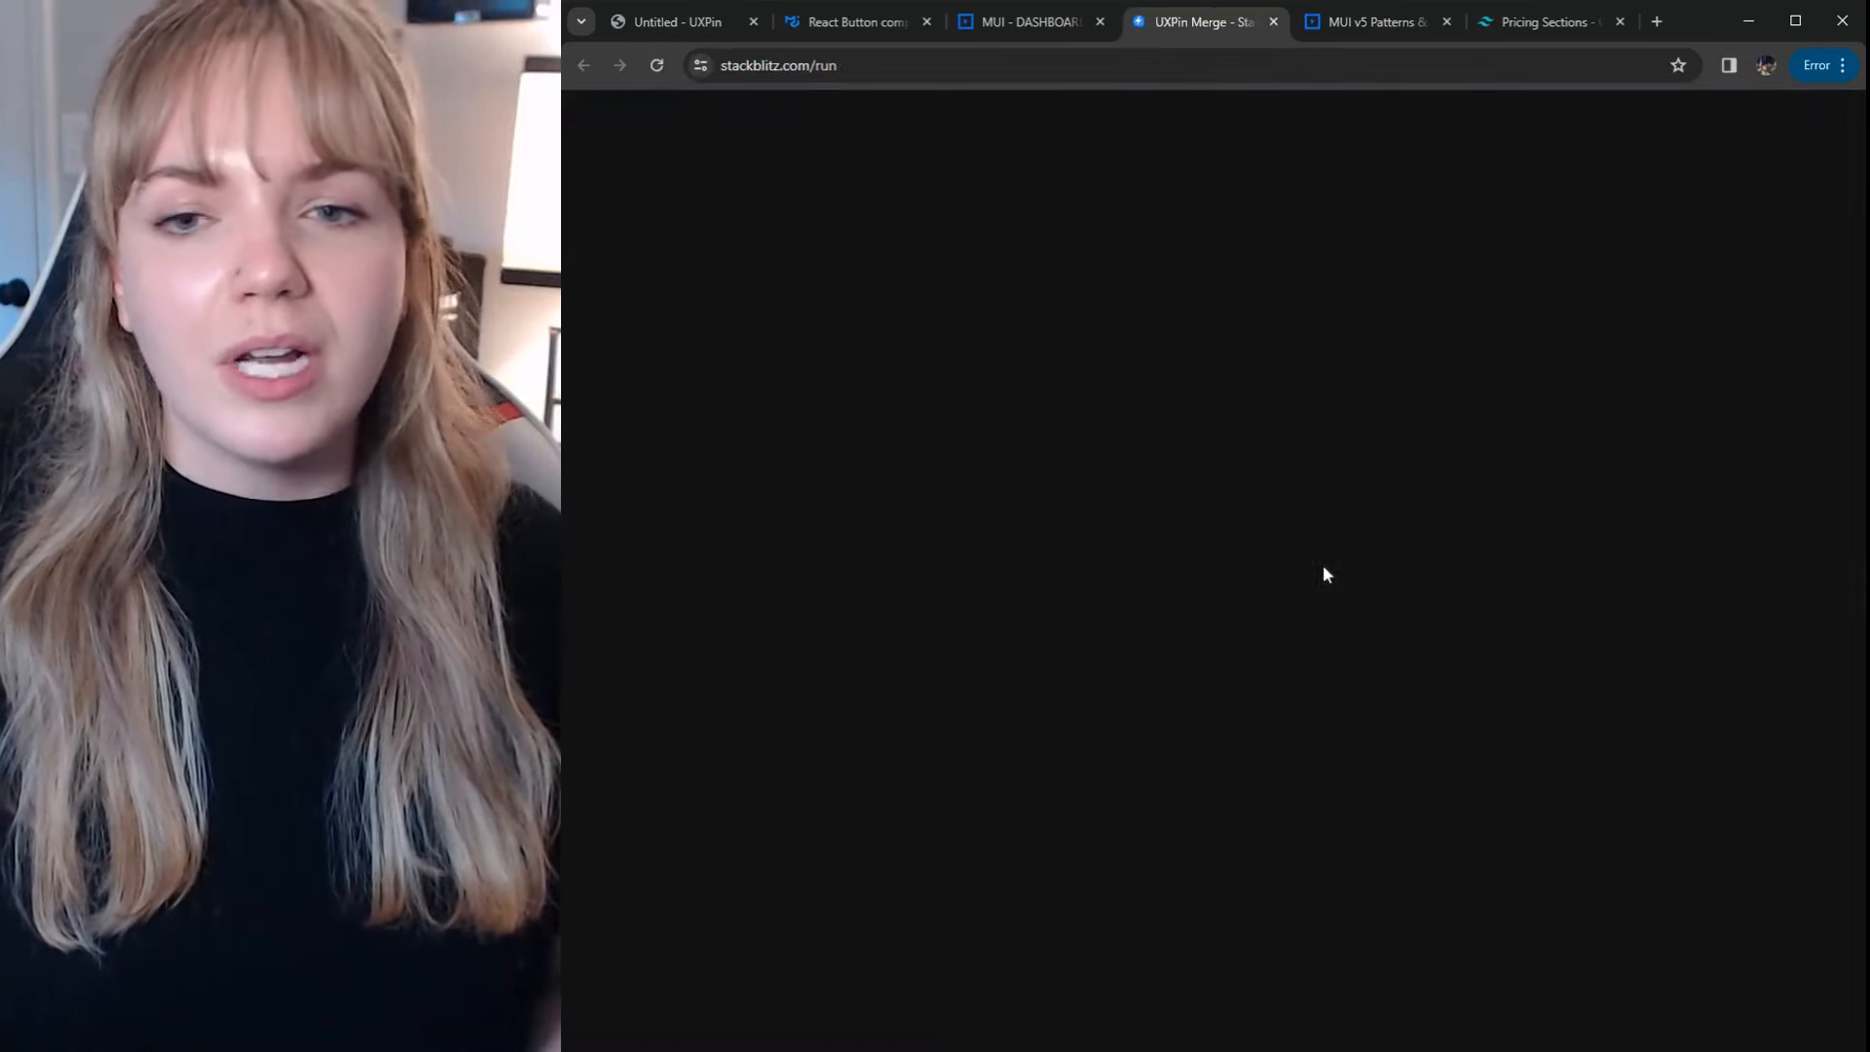